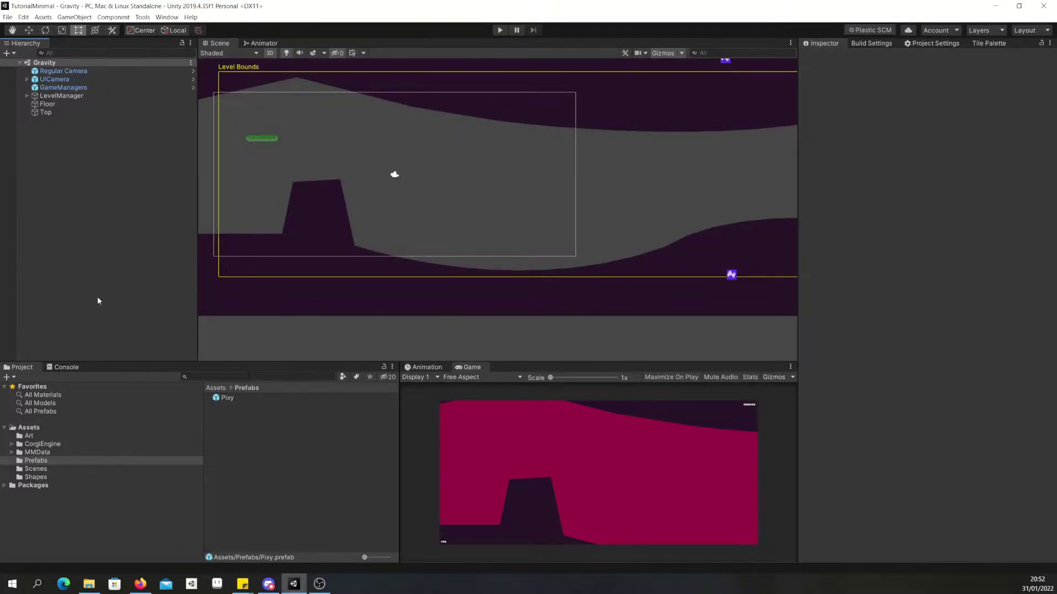
Open the Gravity scene from the Scenes folder.
left_click(45, 471)
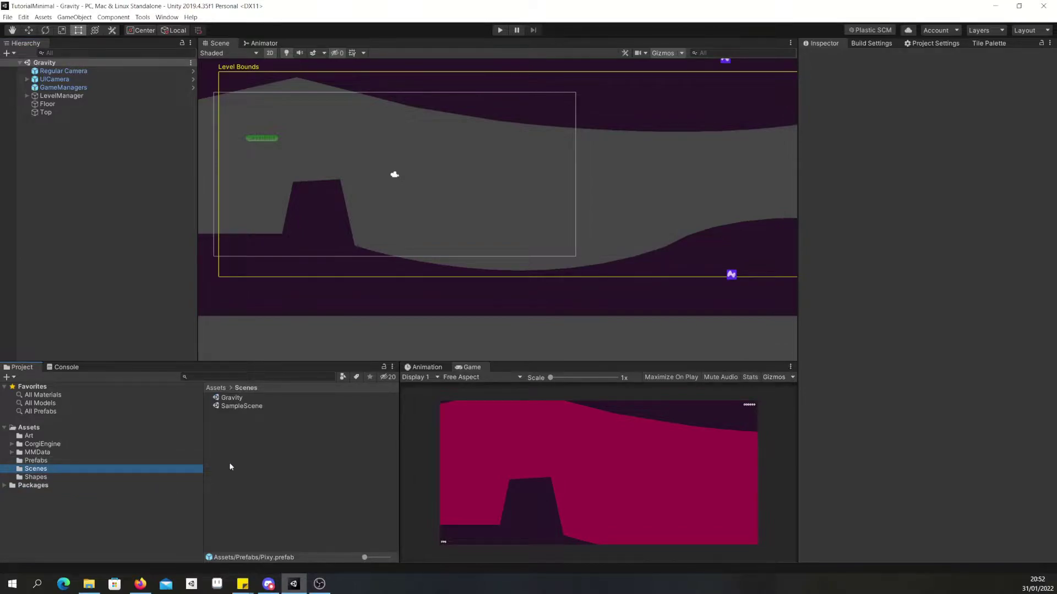
left_click(227, 407)
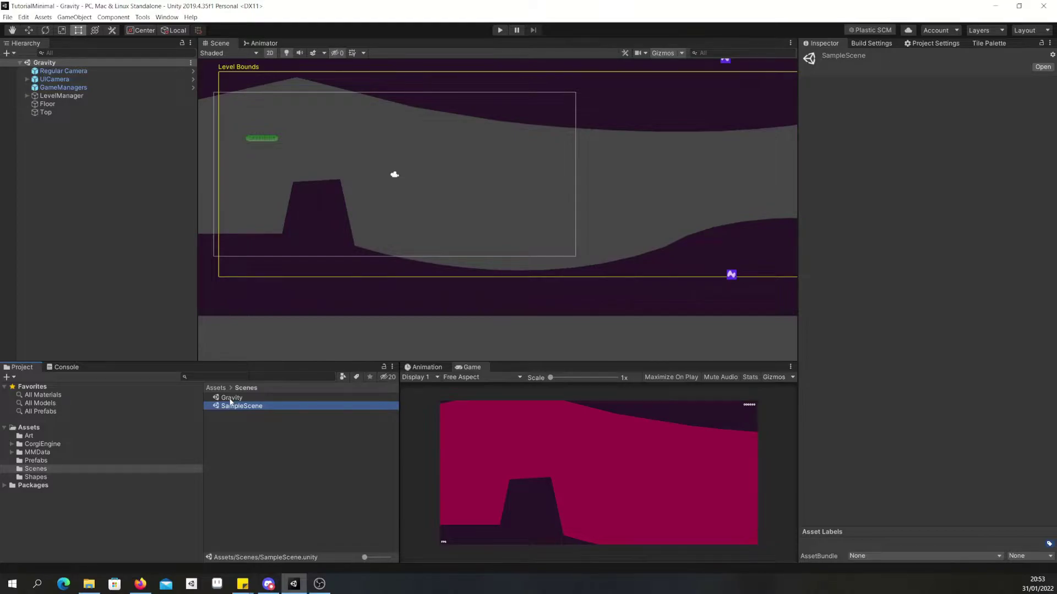
left_click(230, 400)
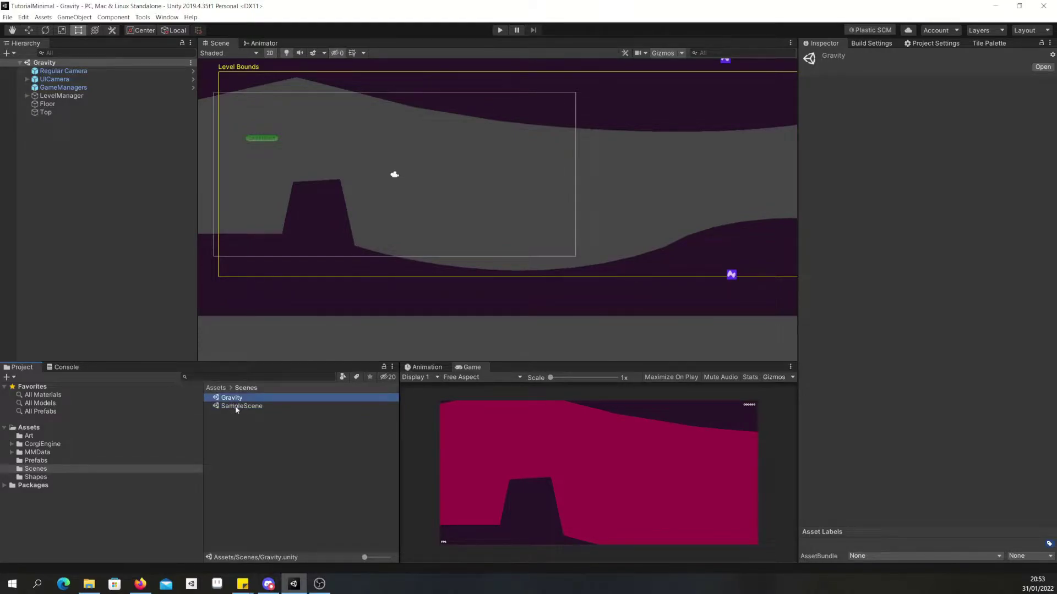
double_click(237, 405)
double_click(233, 399)
double_click(237, 405)
left_click(241, 400)
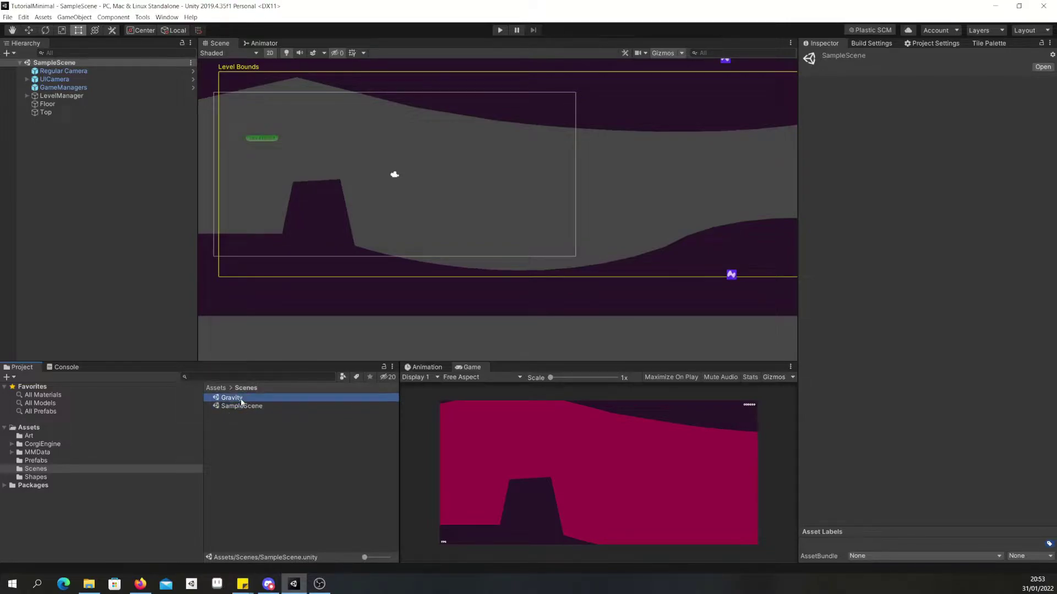
double_click(241, 400)
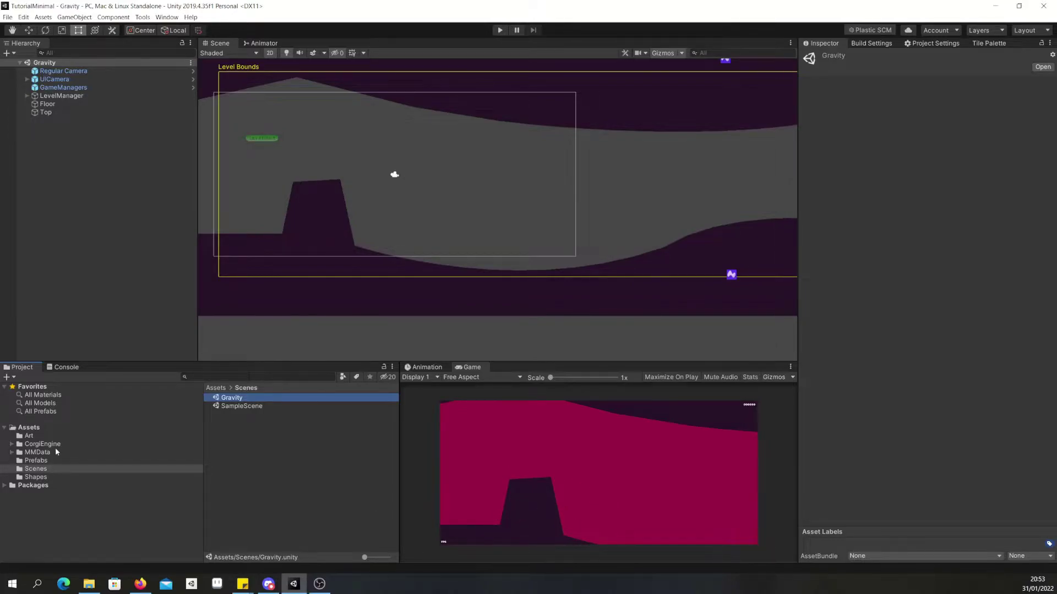
Select the Pixy prefab in Prefabs, expand its Character component, and start Play mode.
left_click(37, 460)
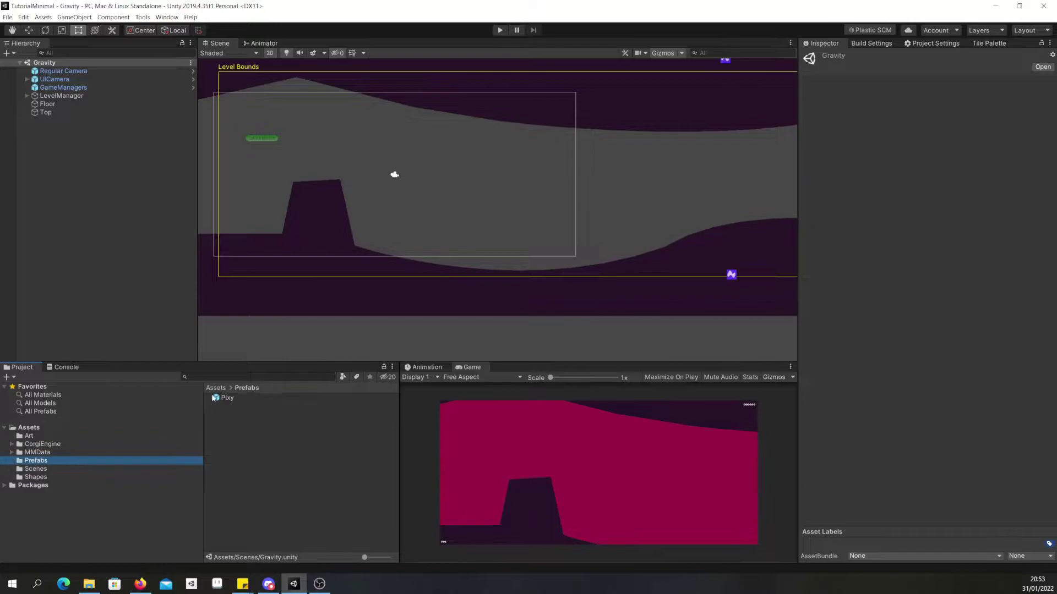
left_click(221, 398)
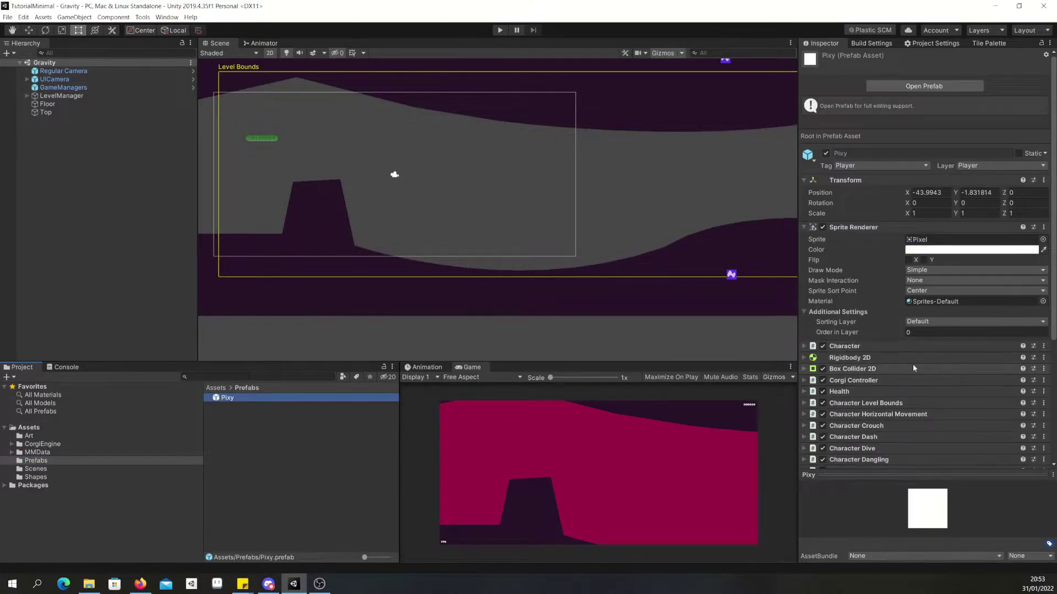
scroll(909, 362, "down", 3)
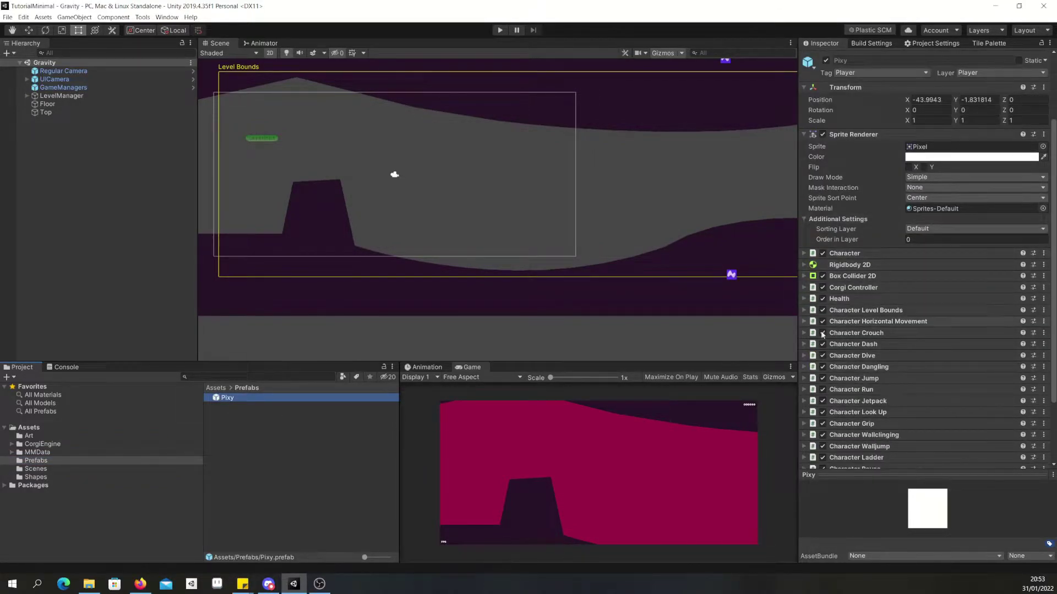
scroll(846, 248, "down", 3)
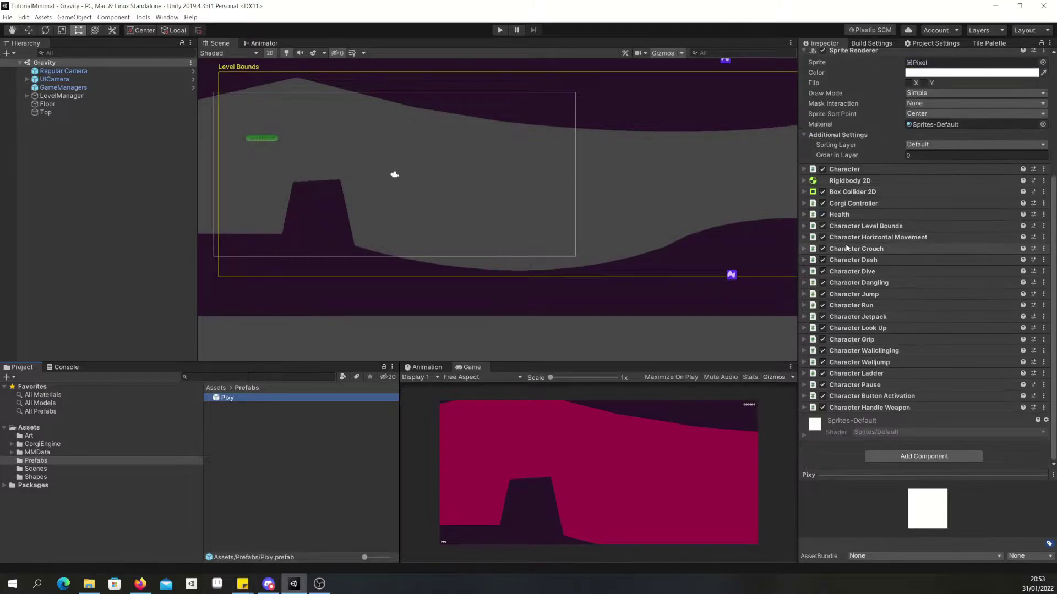
scroll(846, 248, "up", 3)
scroll(846, 248, "up", 3)
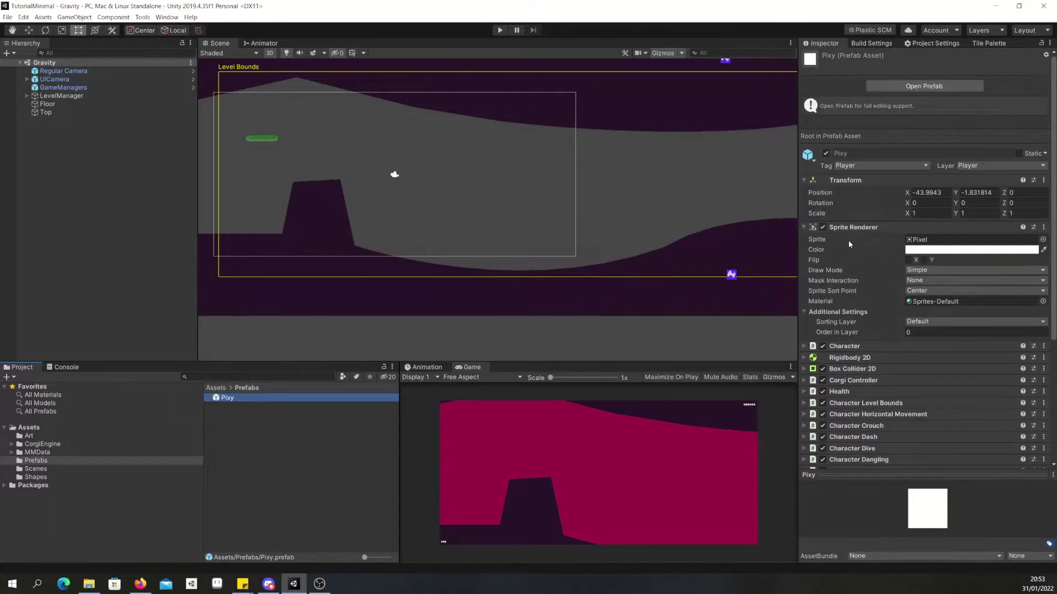
left_click(806, 345)
scroll(840, 359, "down", 10)
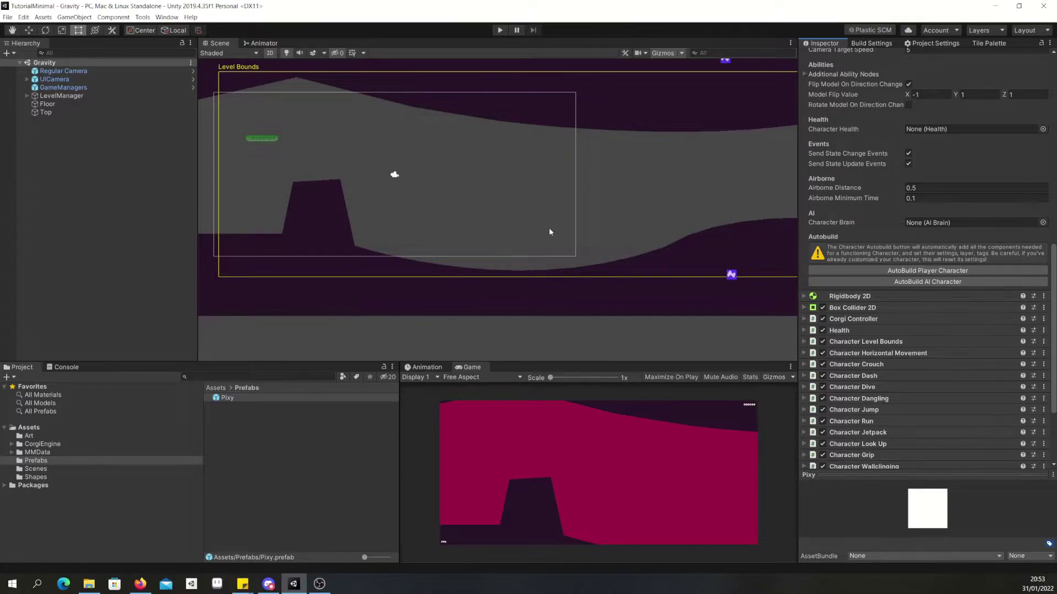
left_click(501, 30)
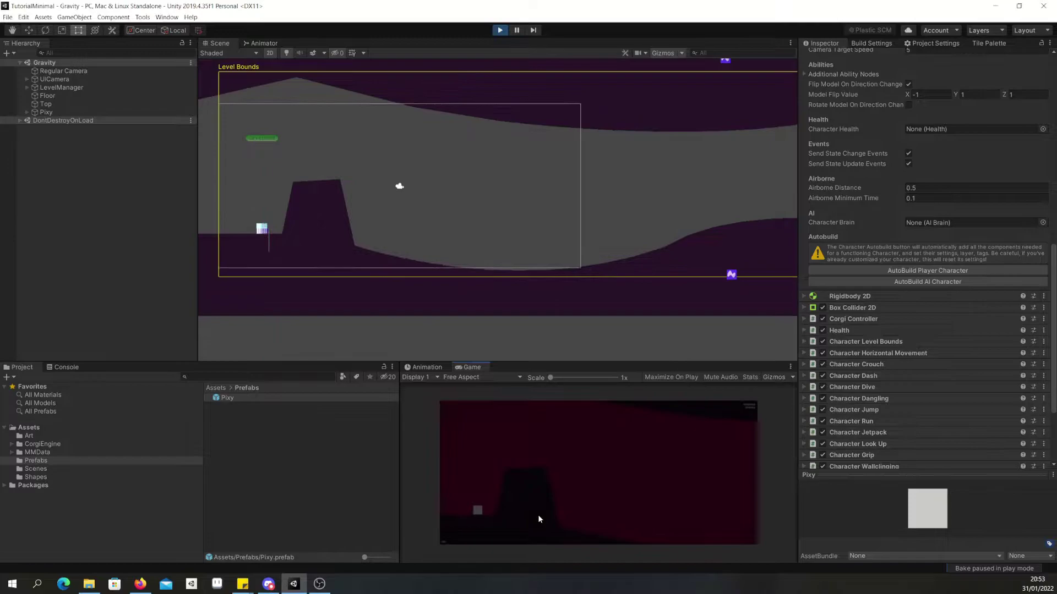
Make Pixy jump and run right across the level, then stop Play mode.
key("space")
key("Right")
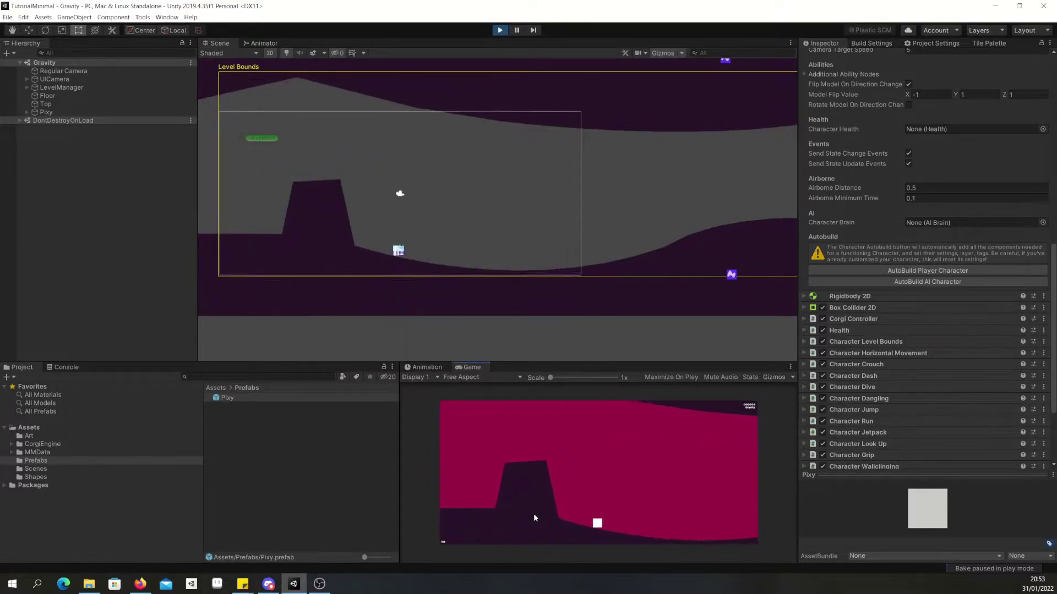
key("Right")
left_click(500, 30)
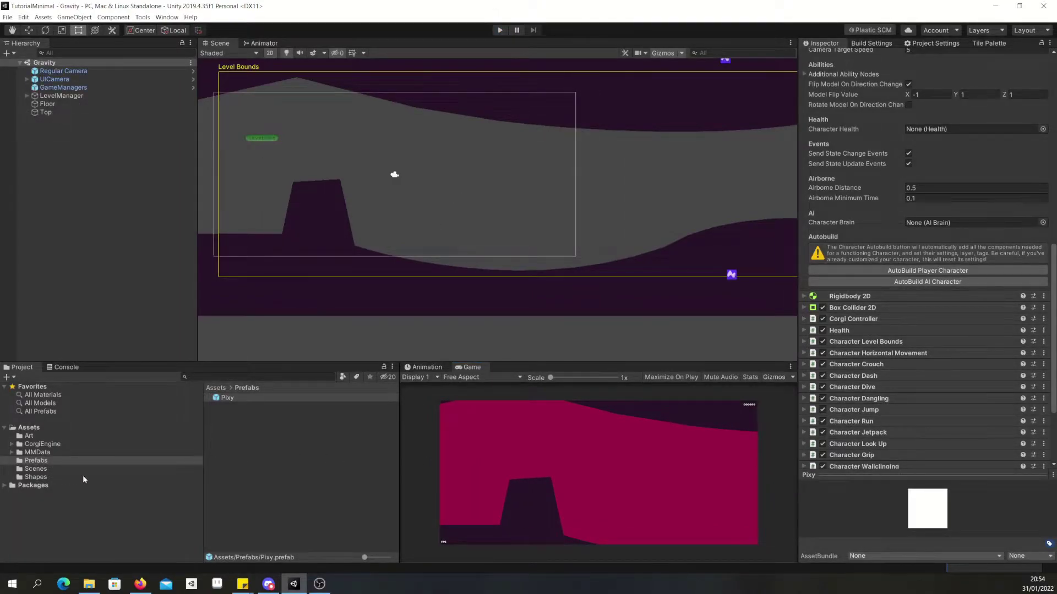
Add Character Gravity (searched as 'gravi') to the Pixy prefab and expand its settings.
left_click(230, 398)
left_click(230, 398)
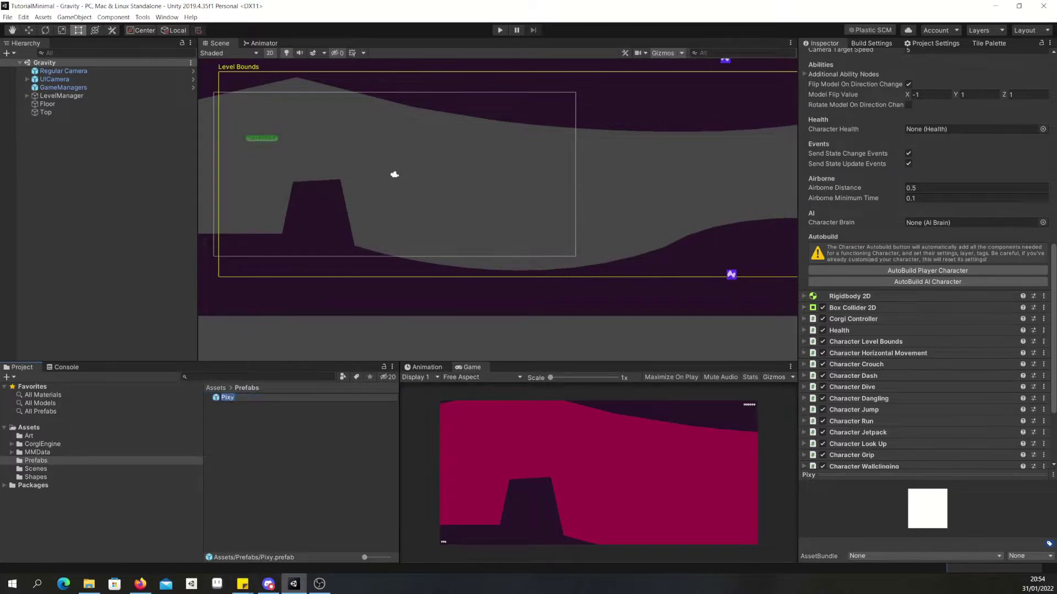
scroll(966, 369, "down", 5)
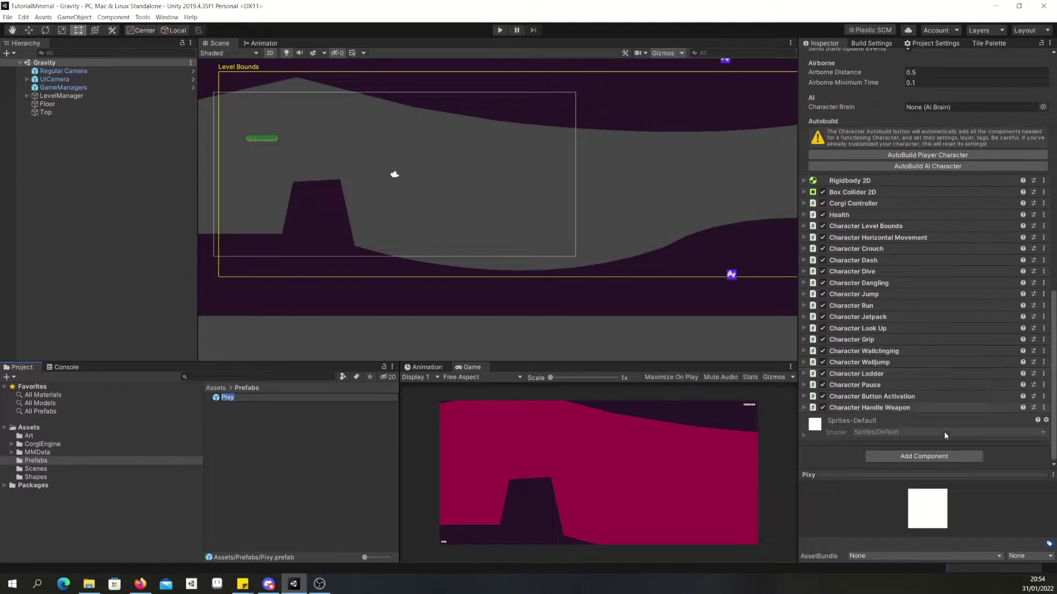
left_click(914, 457)
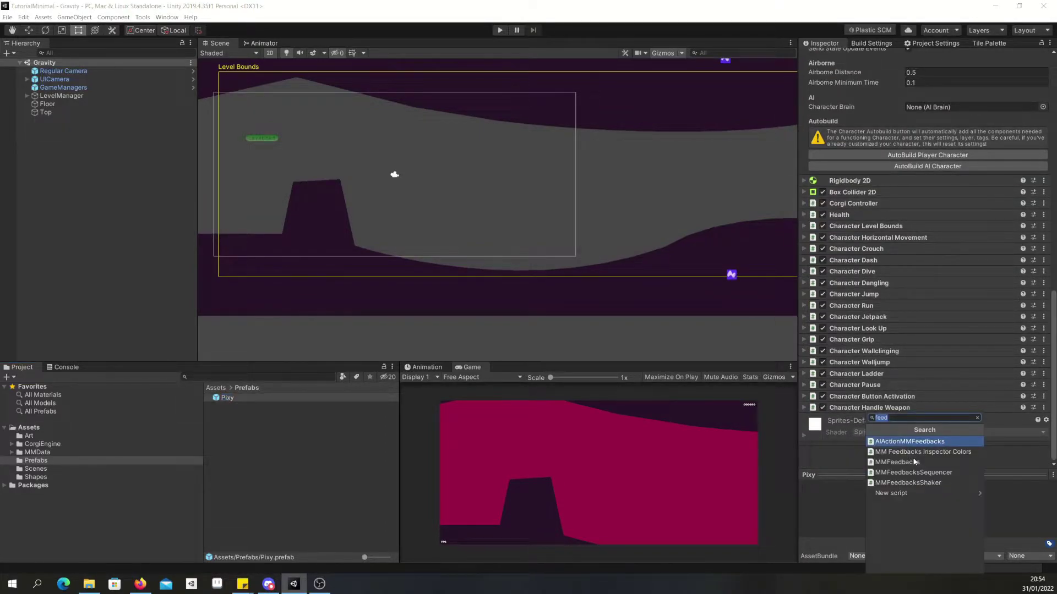
type("gravi")
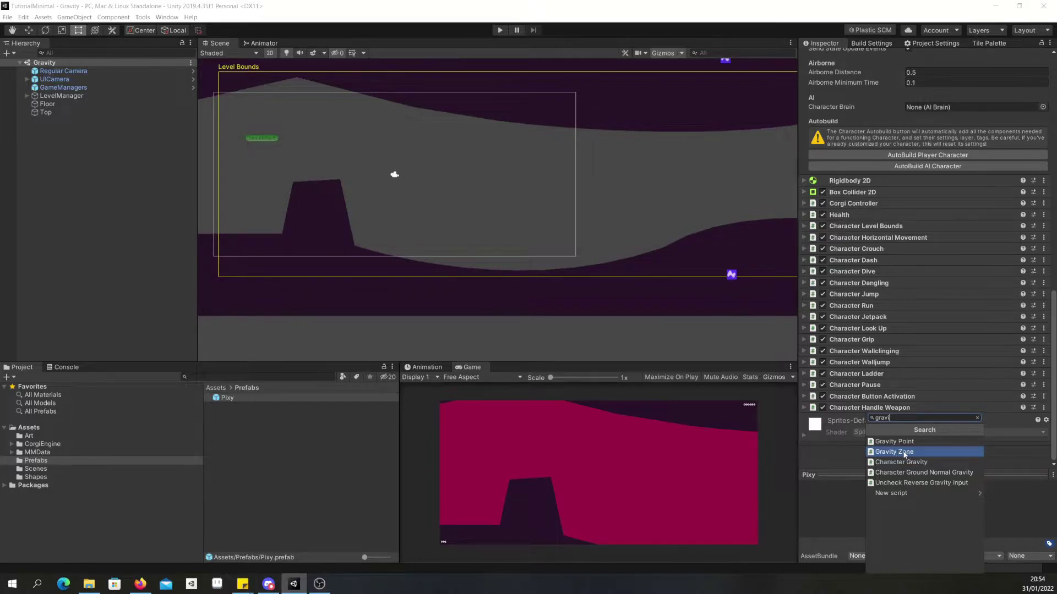
left_click(909, 467)
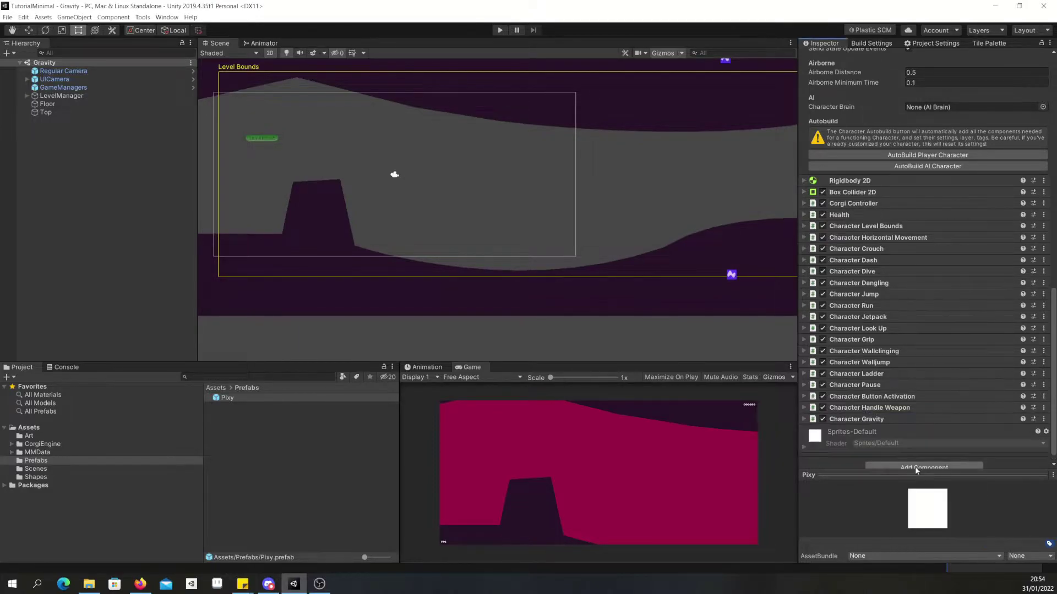
left_click(803, 418)
scroll(816, 427, "down", 8)
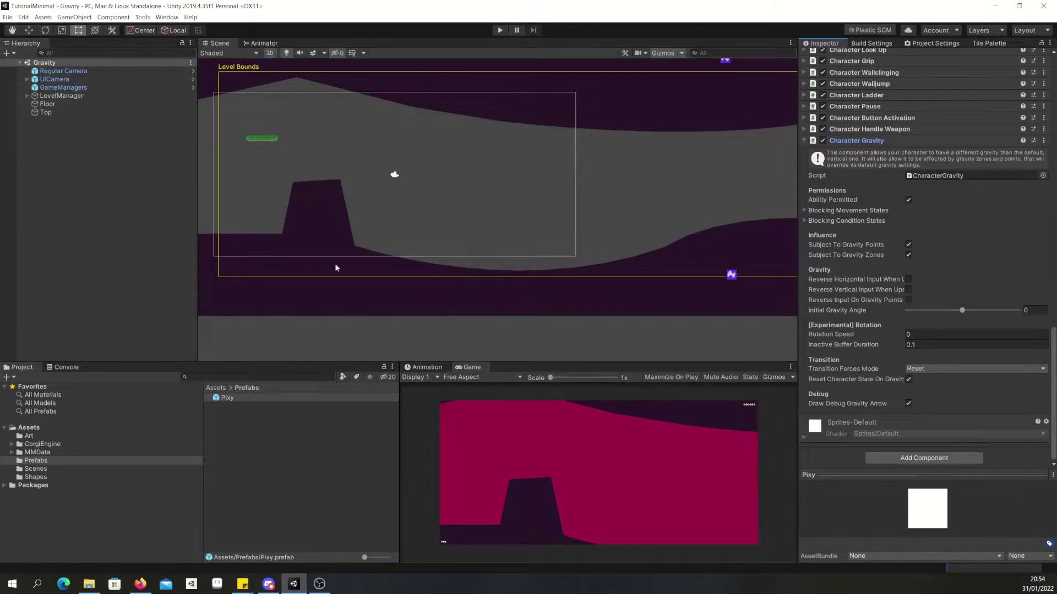
Create an empty GameObject from the Hierarchy and name it GravityField.
right_click(49, 142)
left_click(88, 225)
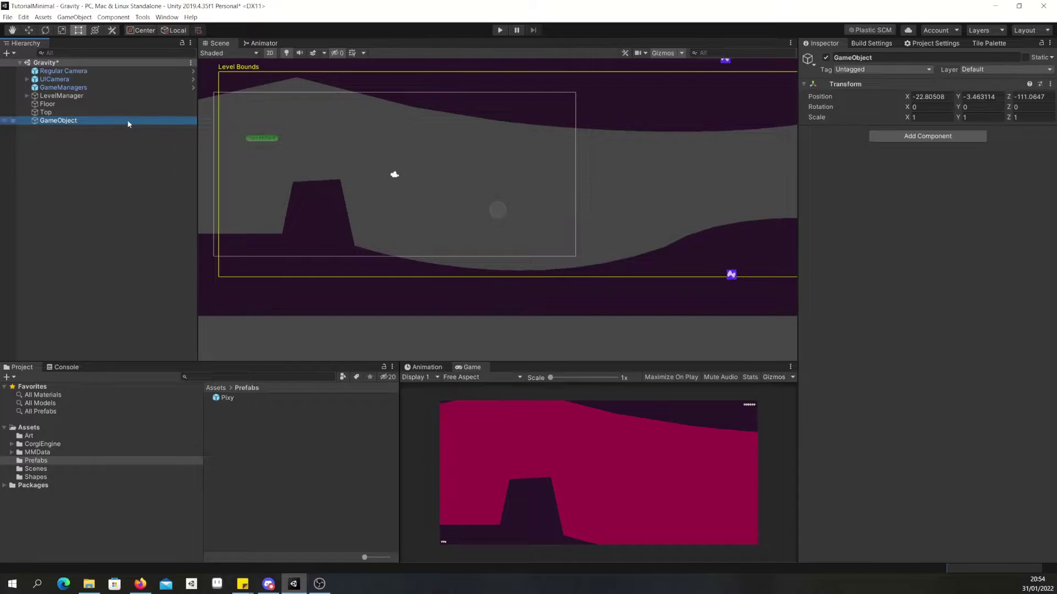
left_click(895, 57)
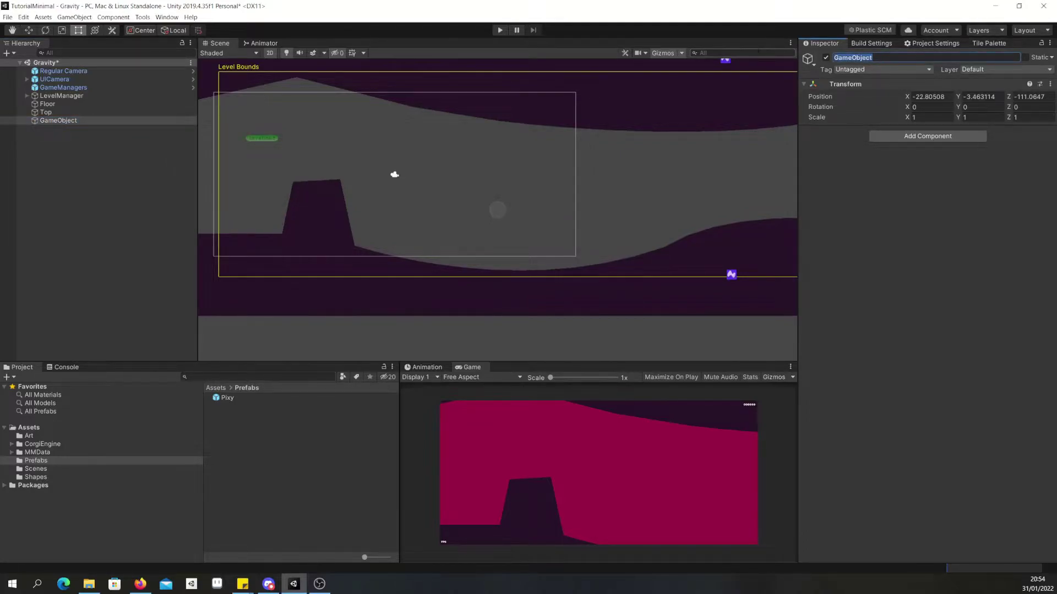
type("GravityField")
key("Return")
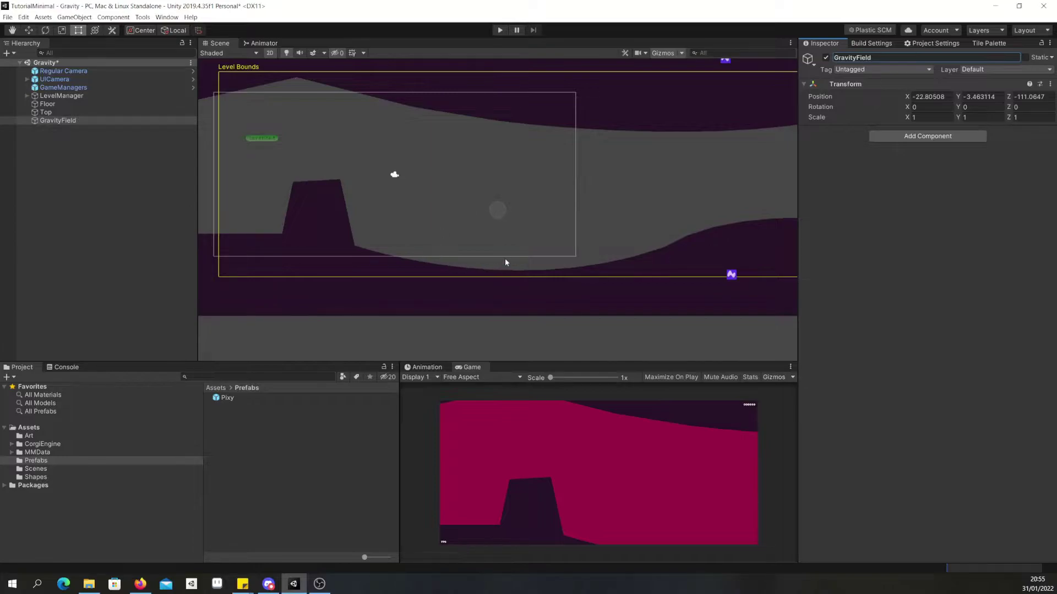
Add a Sprite Renderer to GravityField using the Pixel sprite from the Art folder.
left_click(936, 138)
type("spri")
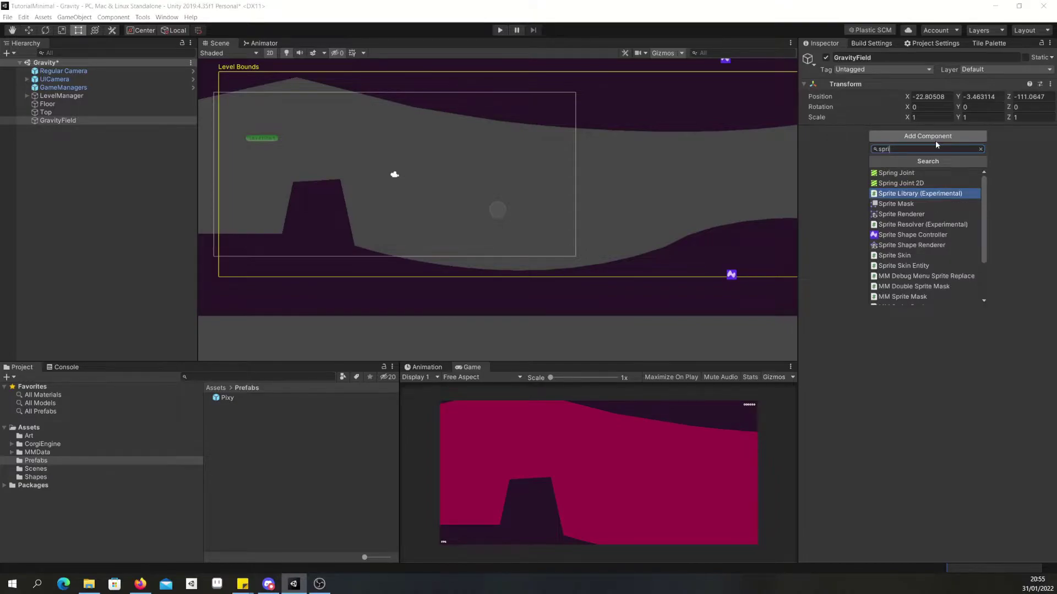
left_click(906, 215)
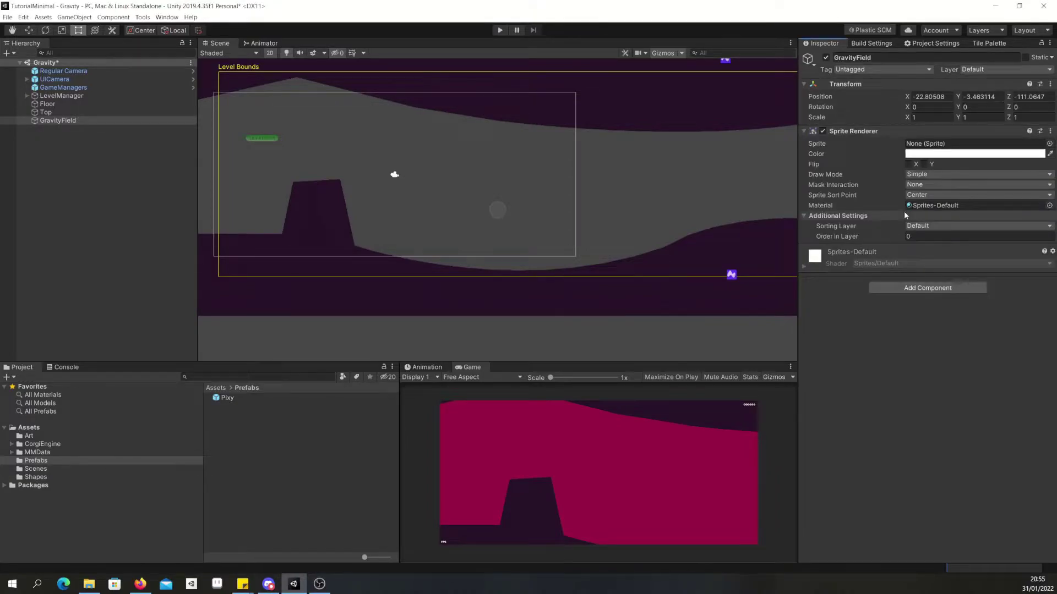
left_click(28, 436)
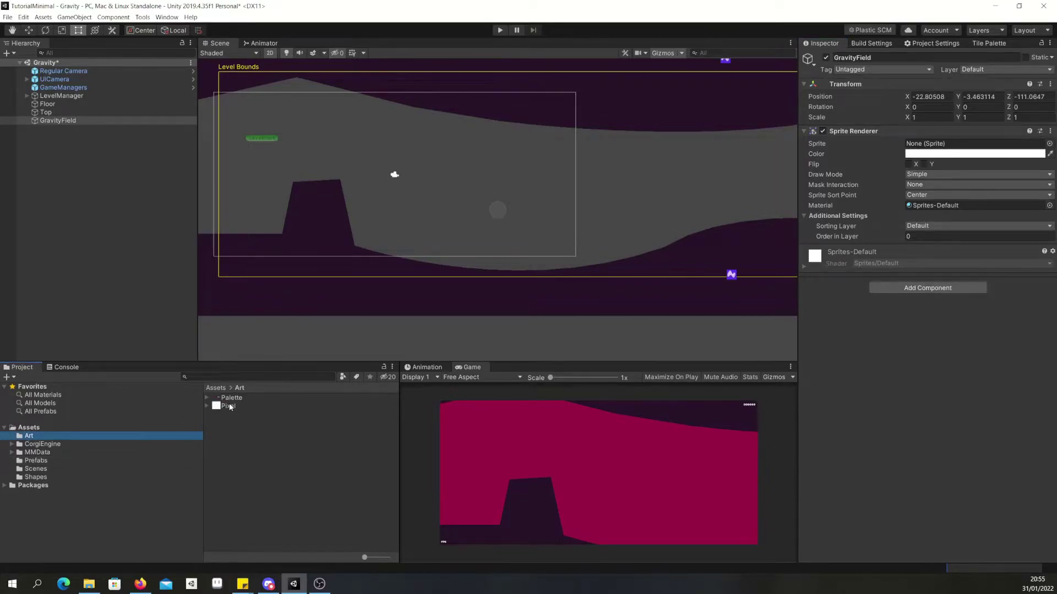
left_click_drag(230, 407, 927, 147)
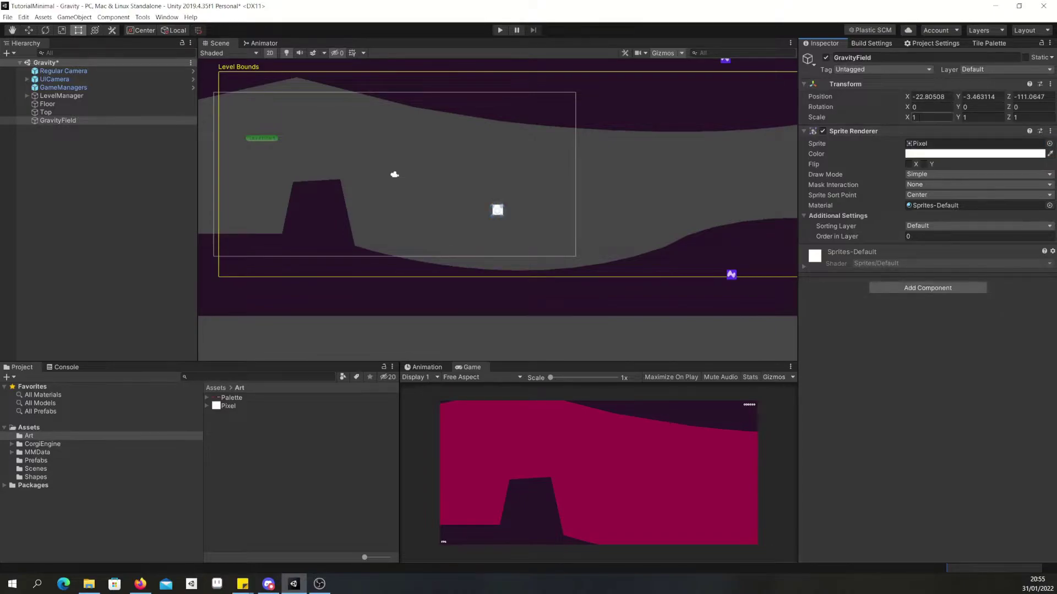
Set GravityField's Scale X and Y to 20.
left_click(914, 117)
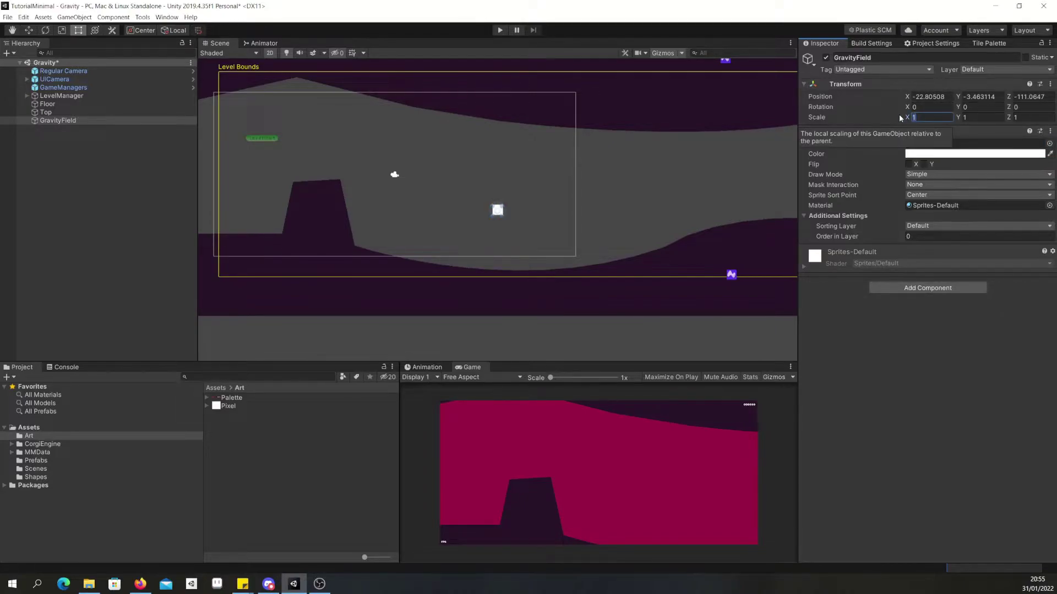
type("0")
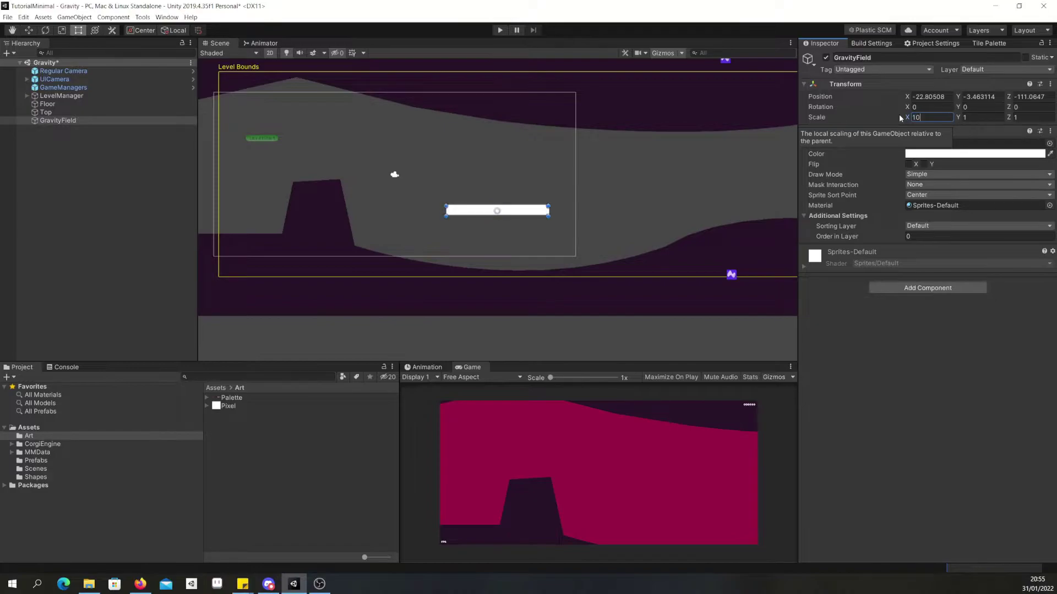
key("Tab")
type("10")
key("shift+Tab")
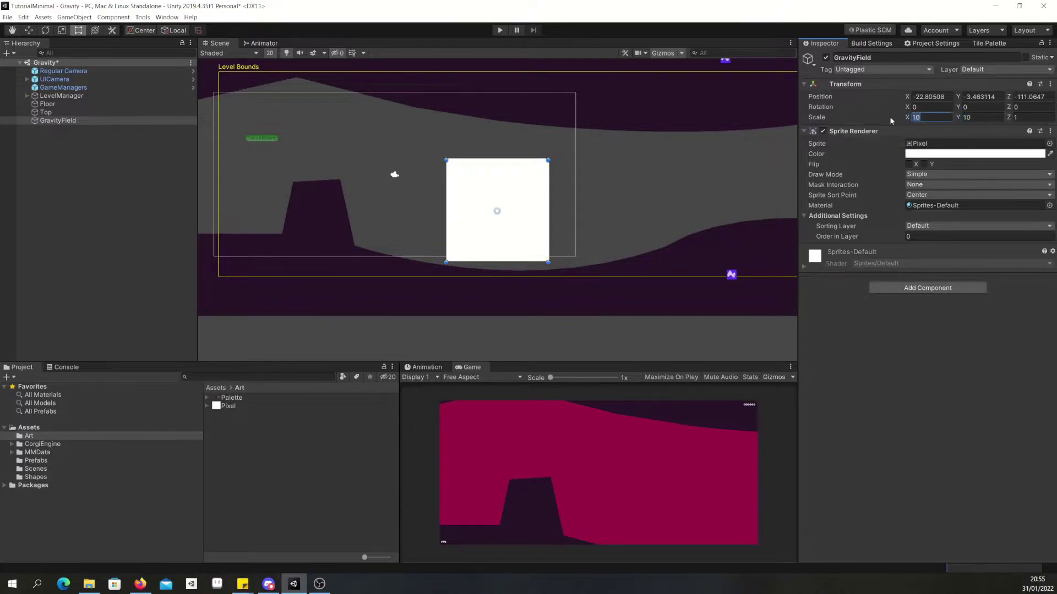
type("20")
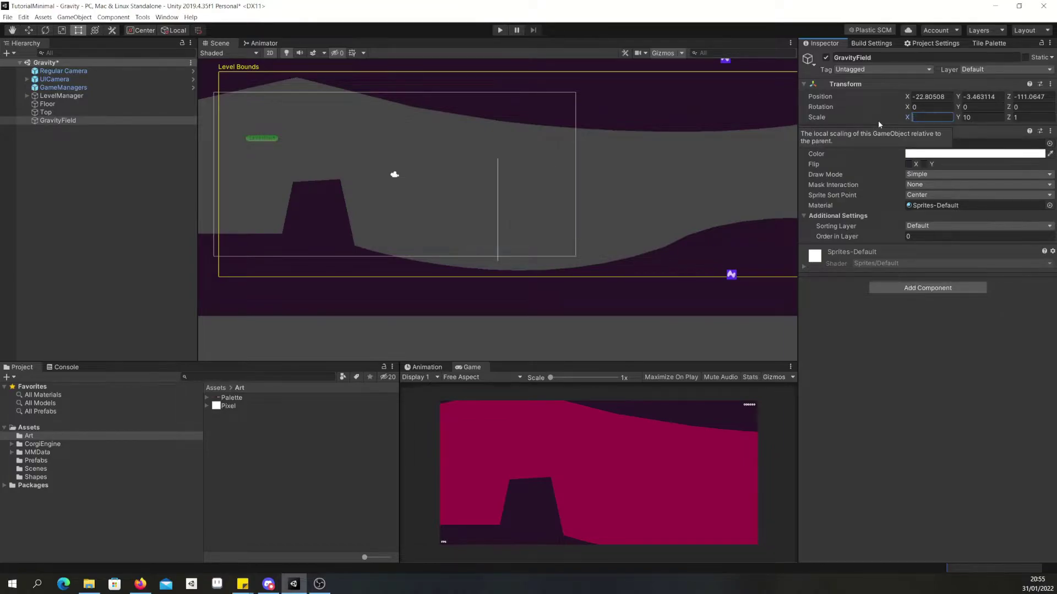
key("Tab")
type("20")
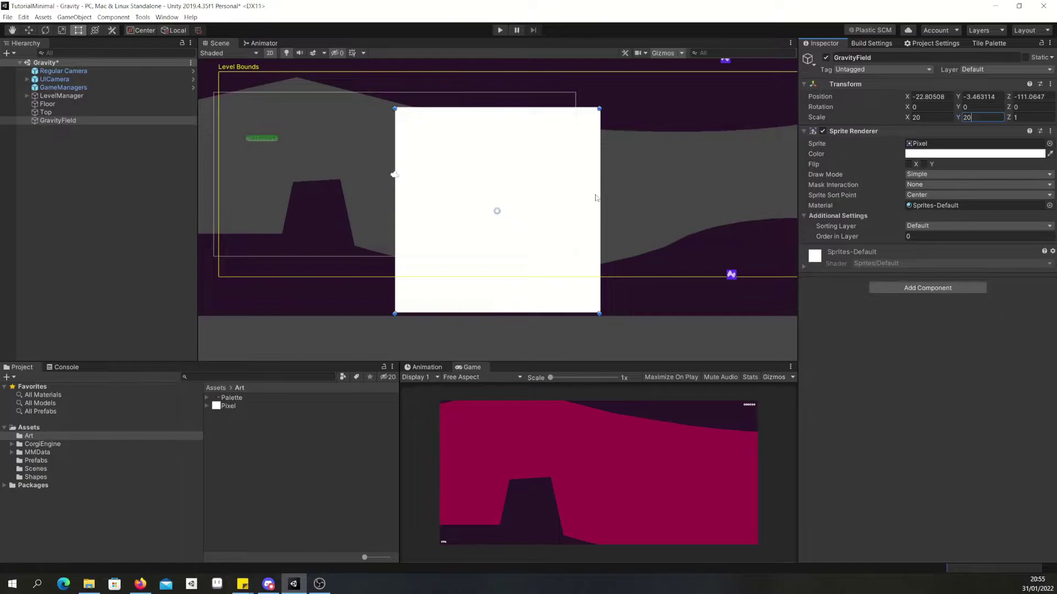
Move the GravityField square up-left and set its Position Z and Scale Z to 0.
left_click(28, 29)
left_click_drag(499, 214, 470, 187)
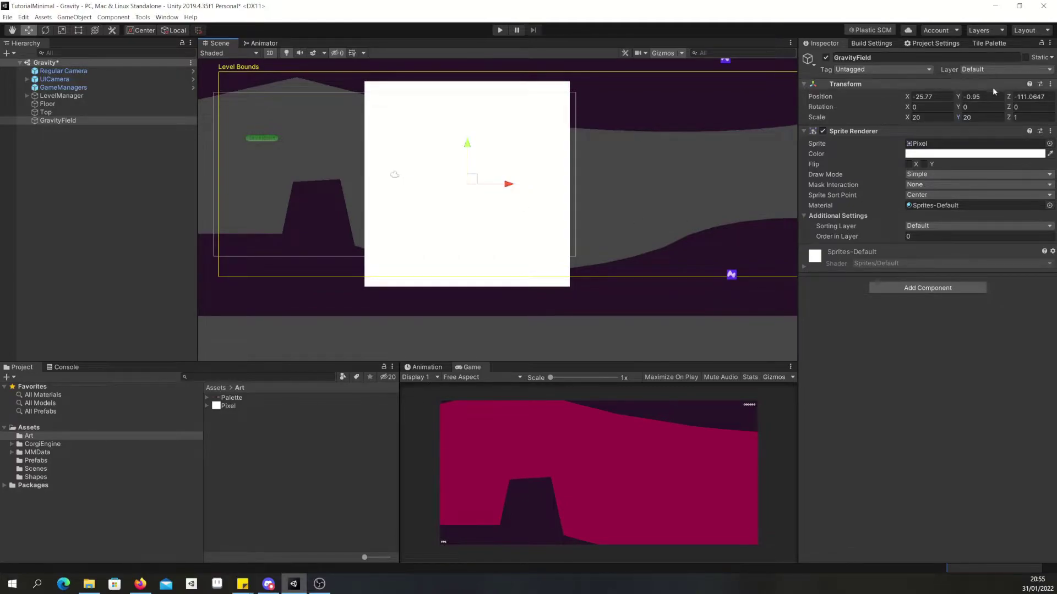
left_click(1030, 97)
type("0")
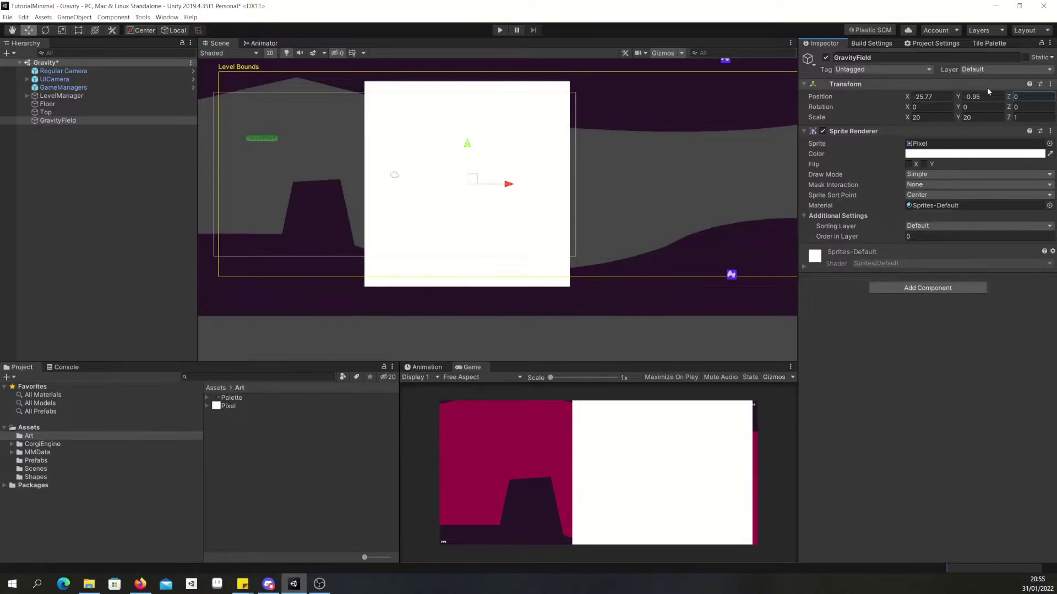
left_click(1014, 118)
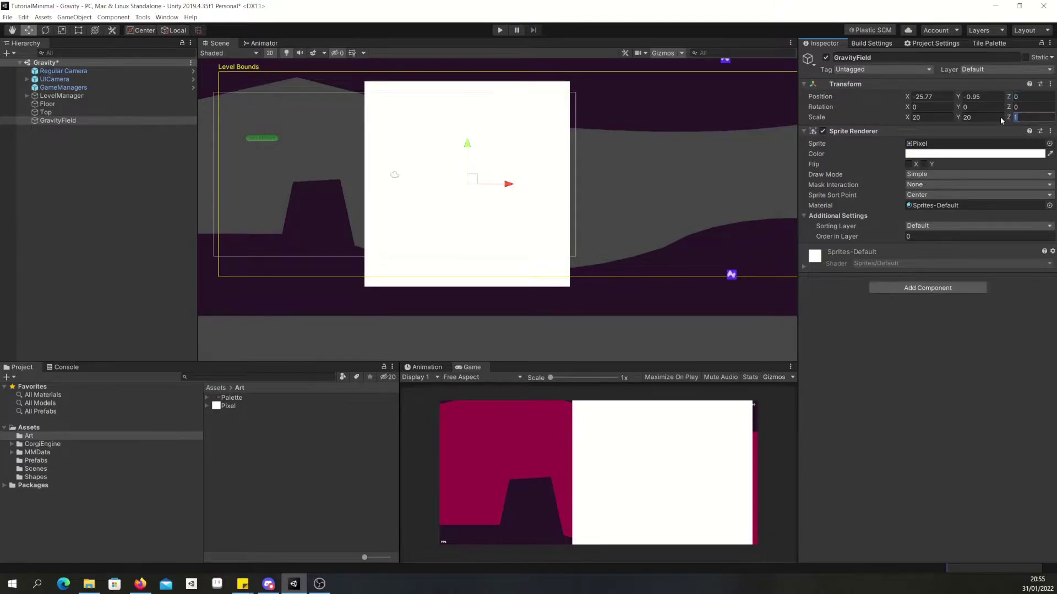
type("0")
Lower the sprite colour's alpha to 58 so the square is translucent.
left_click(1038, 156)
left_click(522, 272)
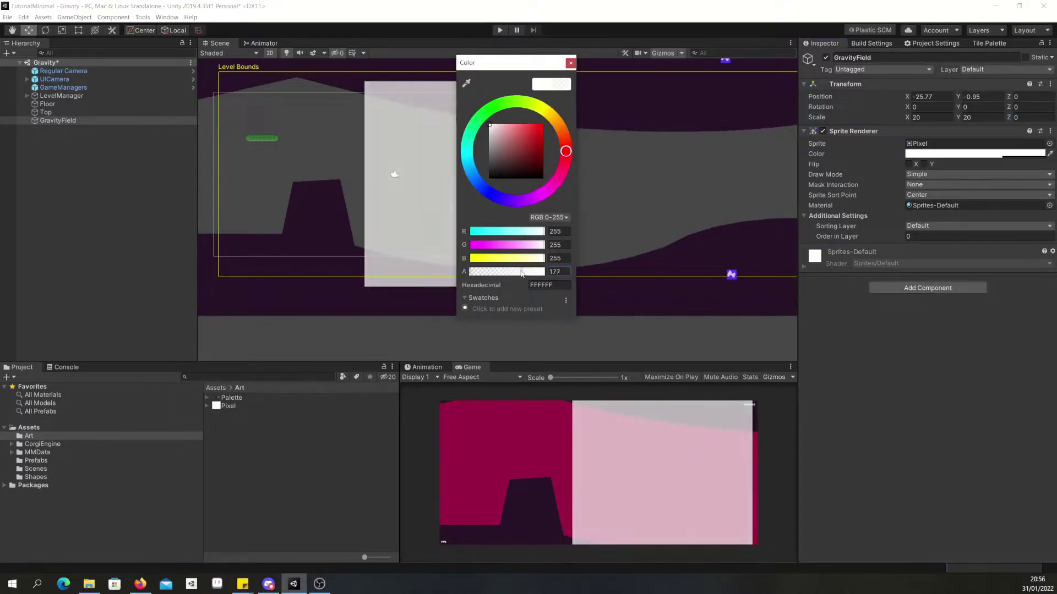
left_click_drag(521, 272, 488, 274)
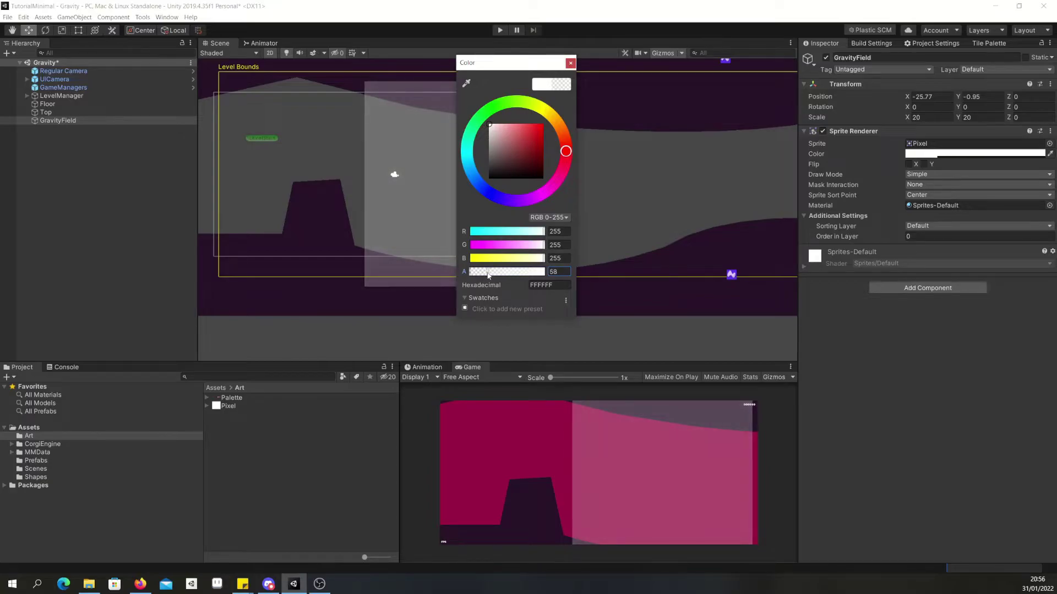
left_click(571, 63)
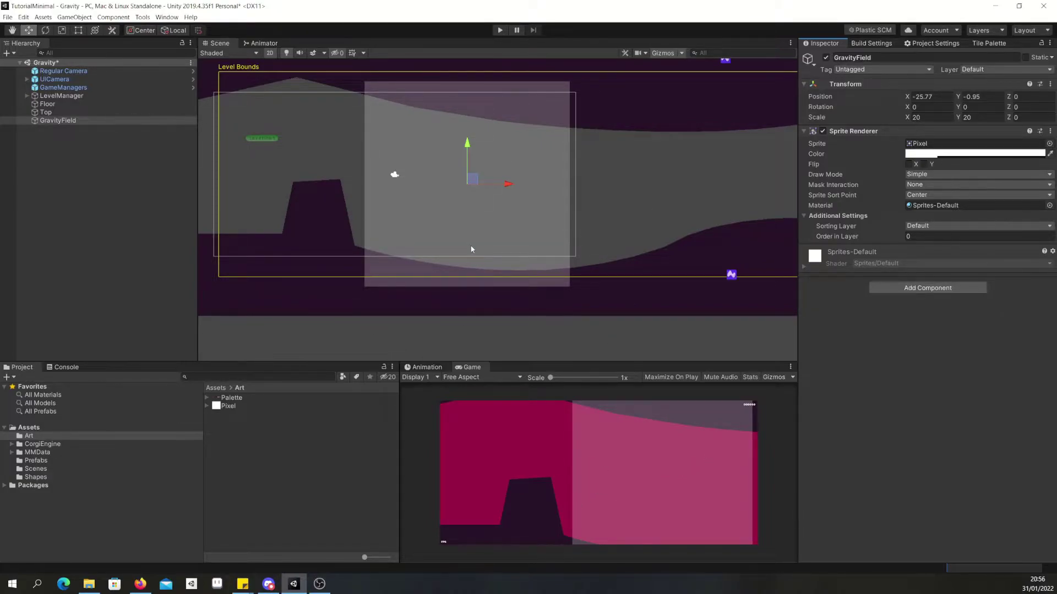
Add a Box Collider 2D to GravityField, tick Is Trigger, and keep the Default layer.
left_click(934, 289)
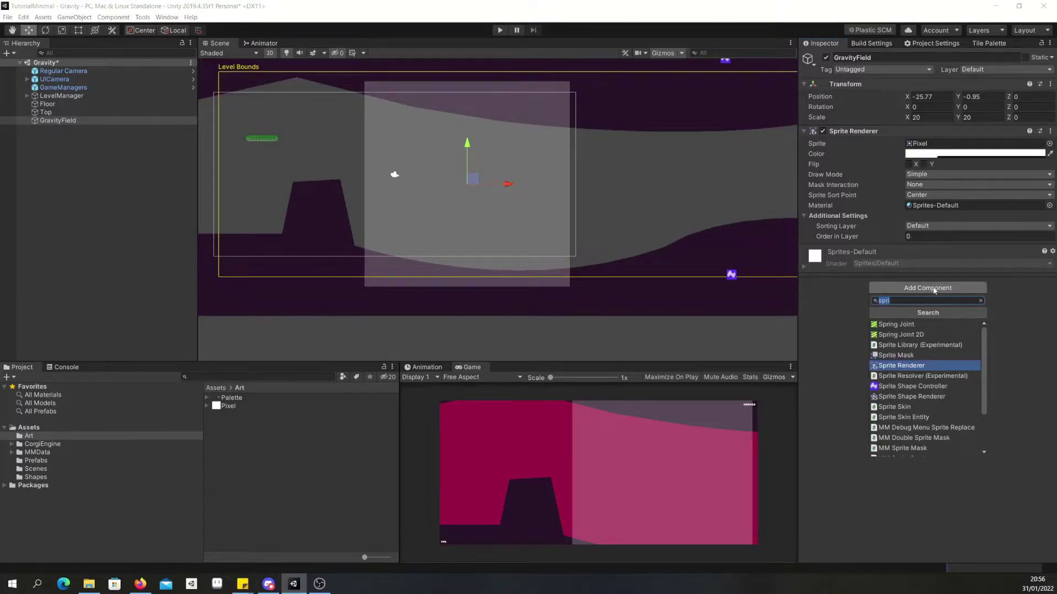
type("coll")
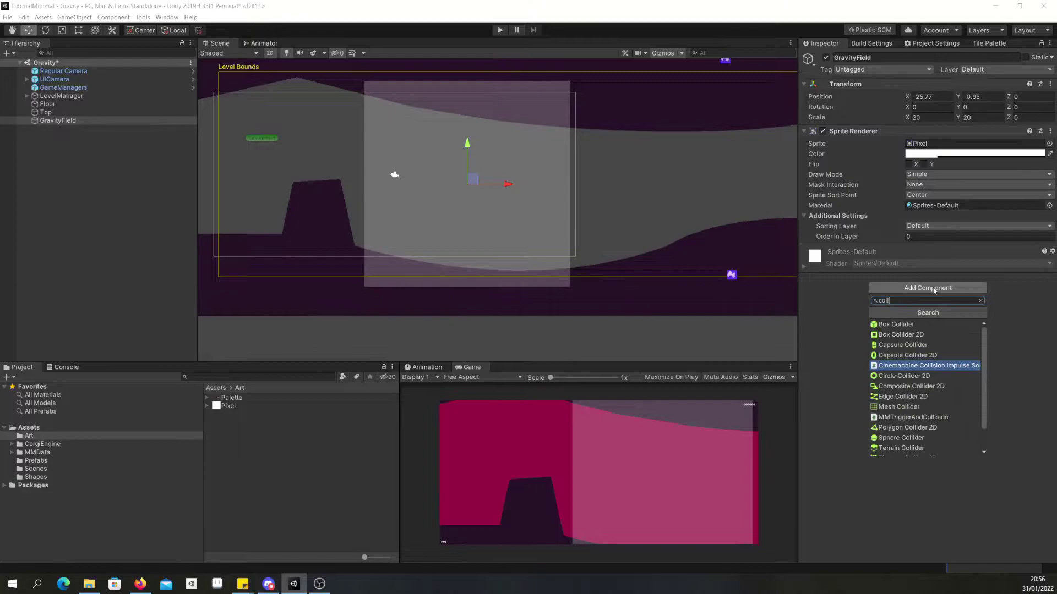
left_click(897, 336)
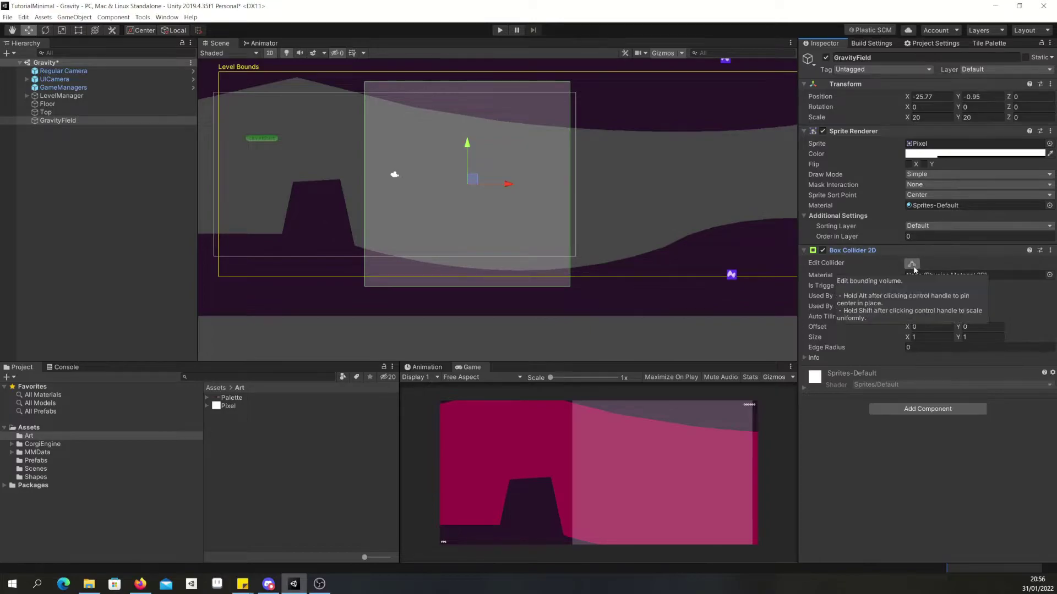
left_click(912, 266)
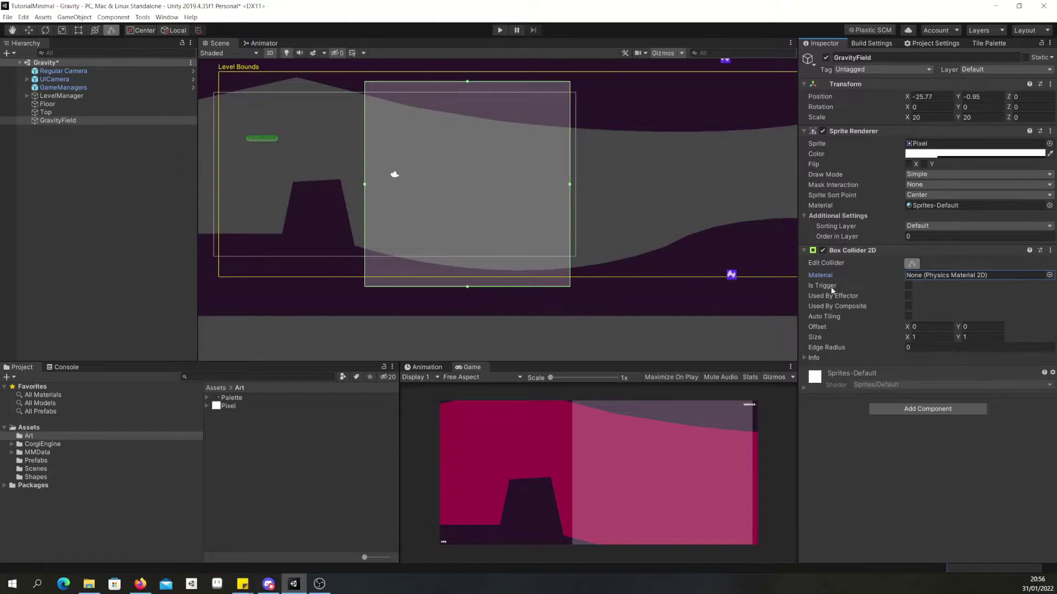
left_click(909, 285)
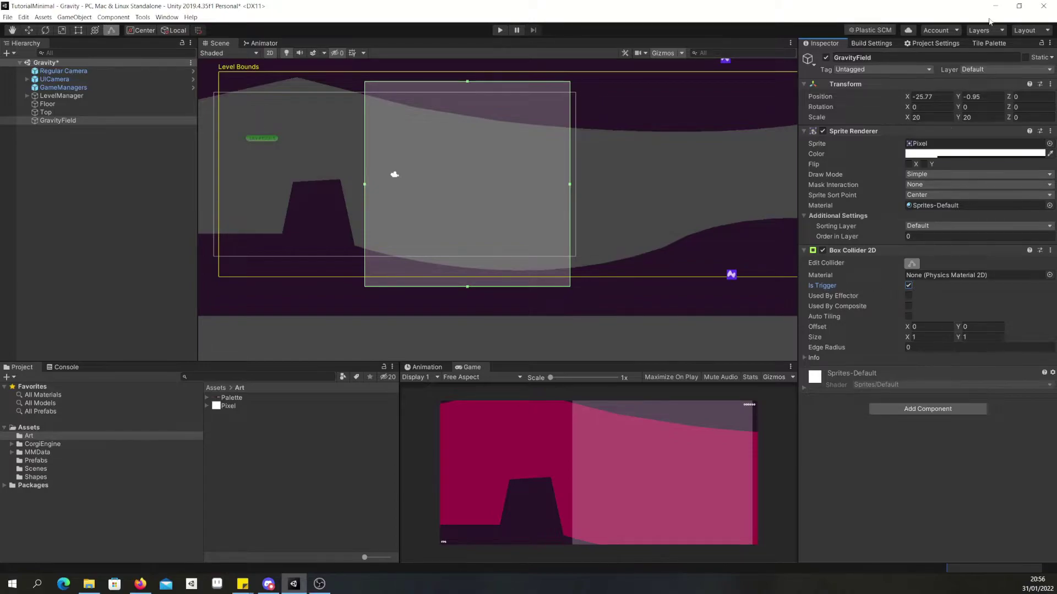
left_click(1002, 72)
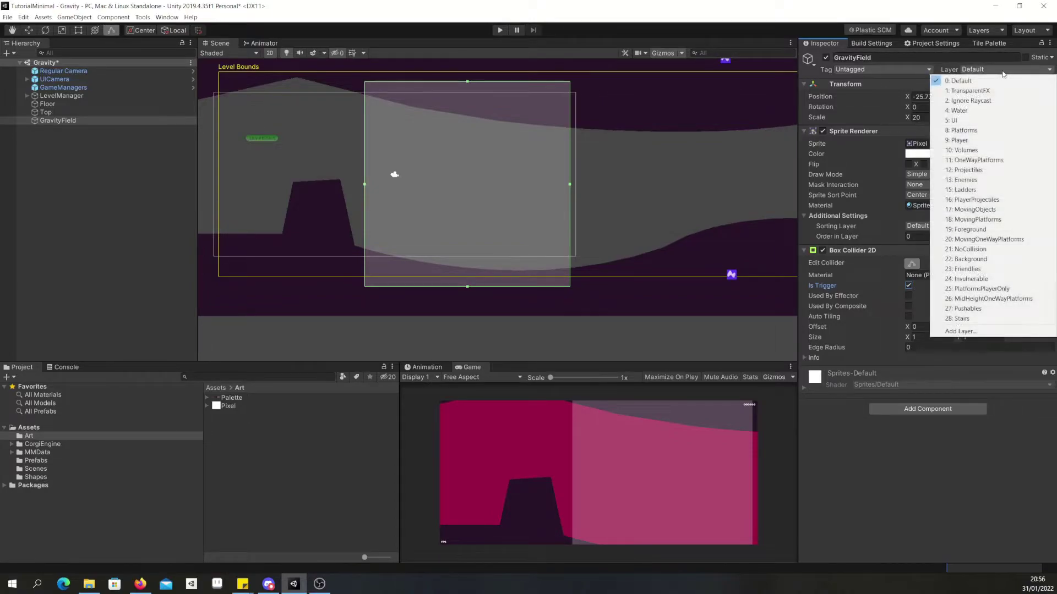
left_click(960, 81)
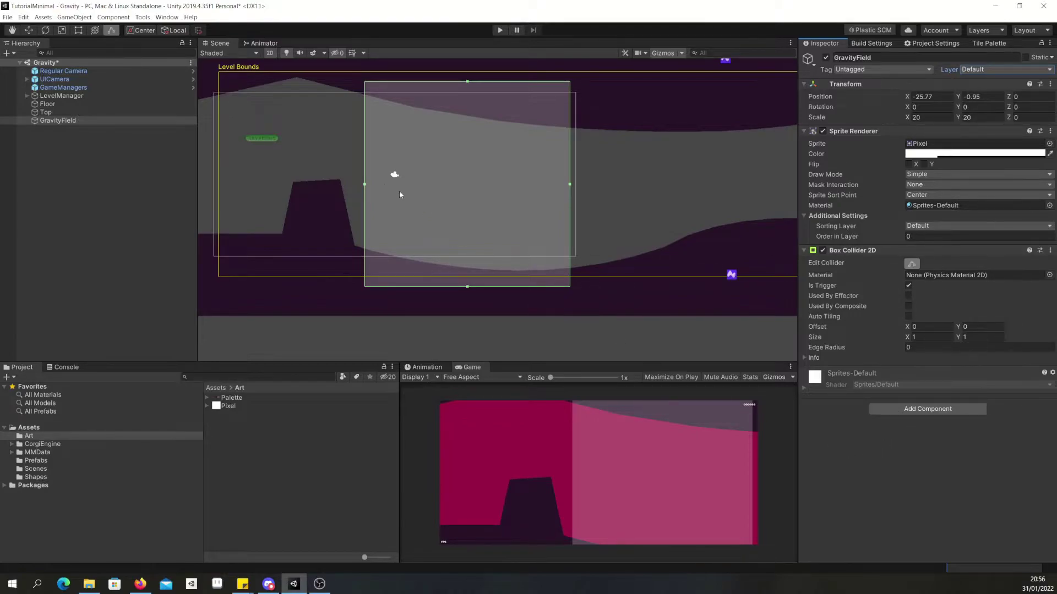
Save the scene with Ctrl+S, then set GravityField's Position Z to 0.24.
left_click(645, 186)
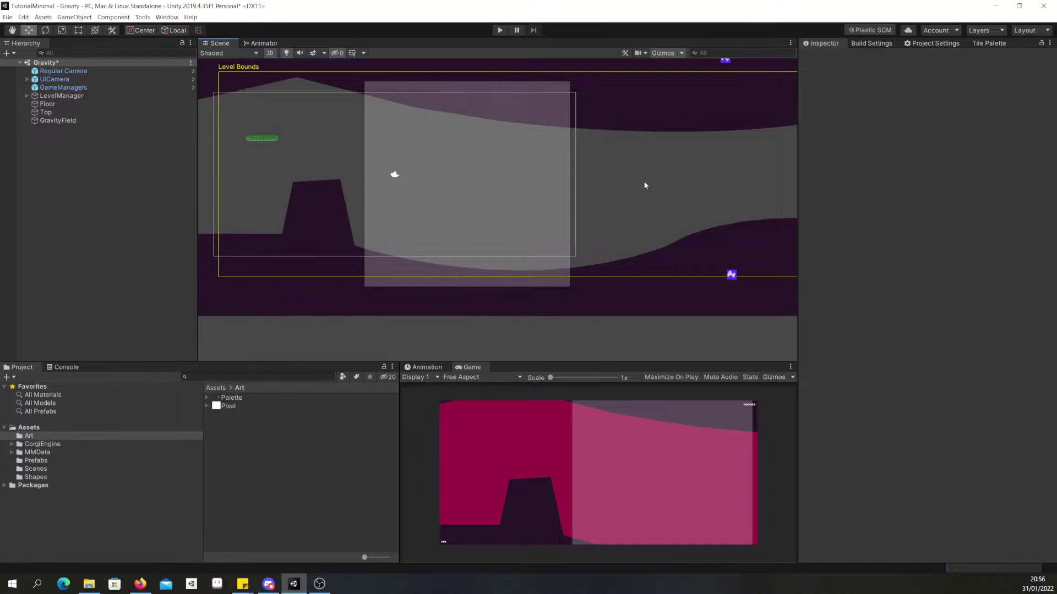
key("ctrl+s")
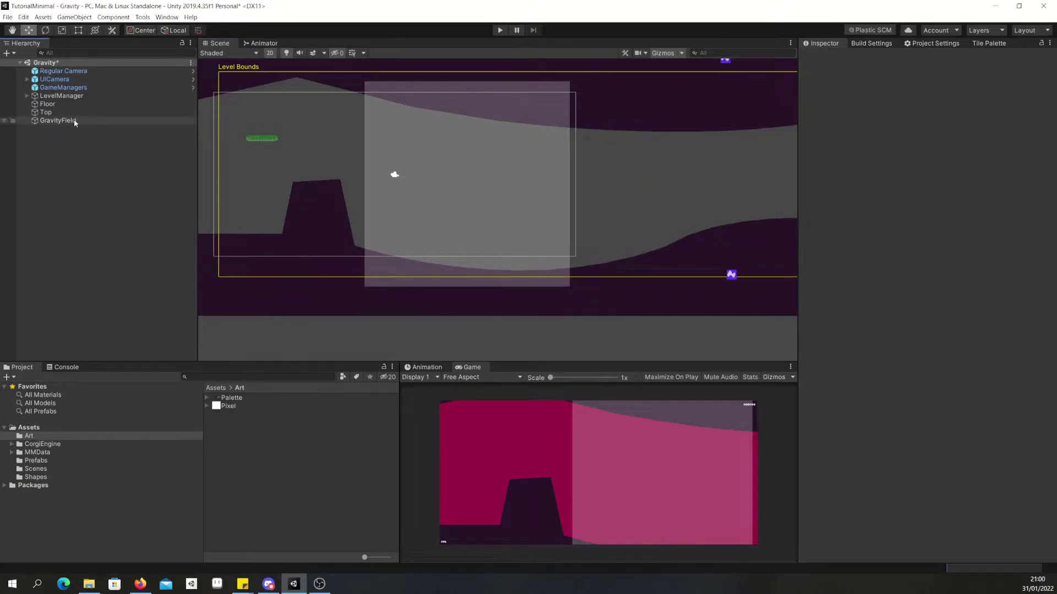
left_click(64, 122)
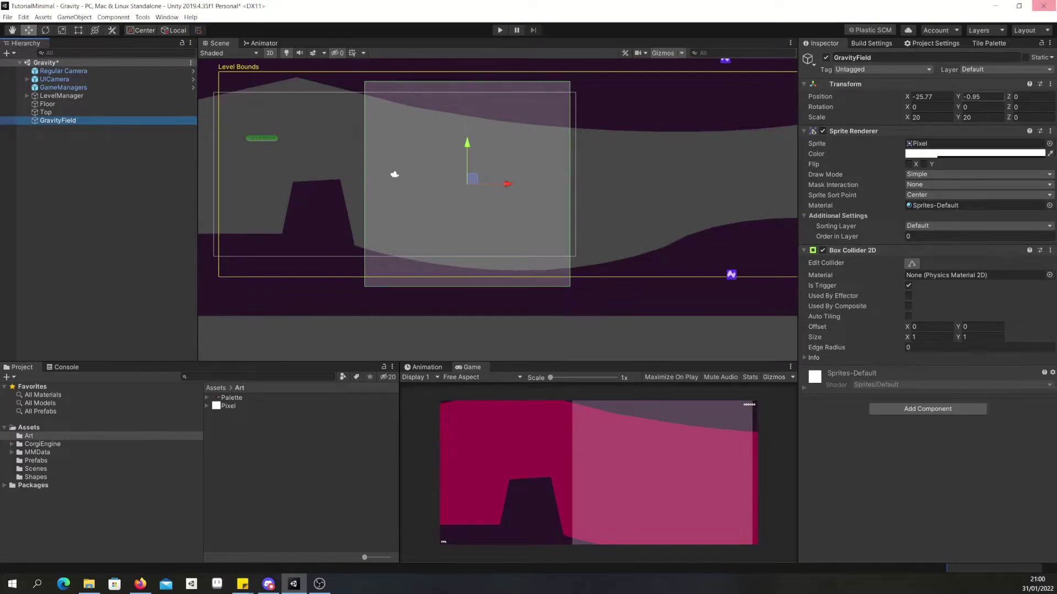
left_click(1017, 97)
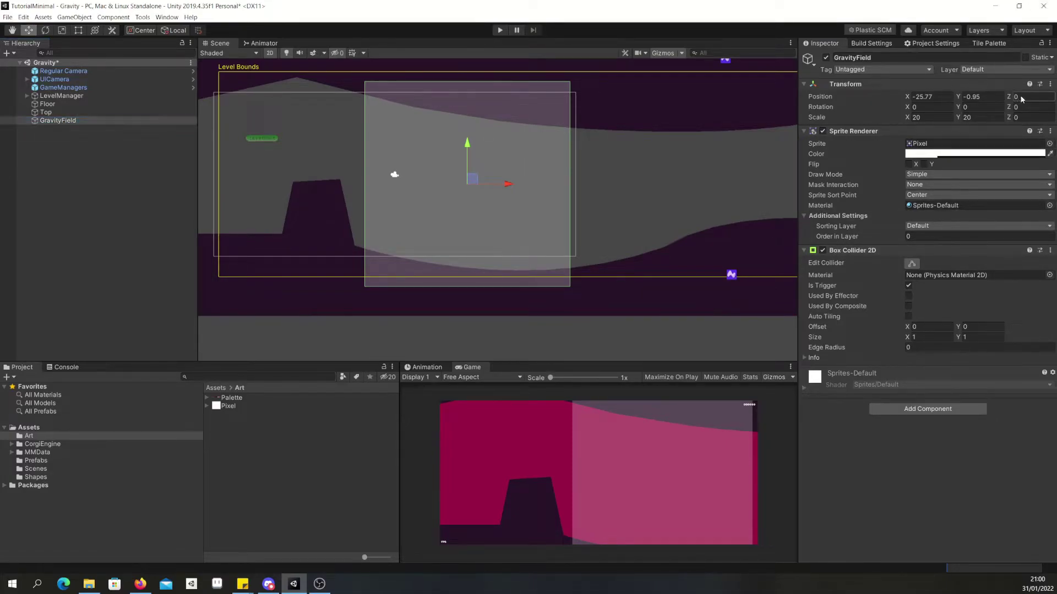
type("0.24")
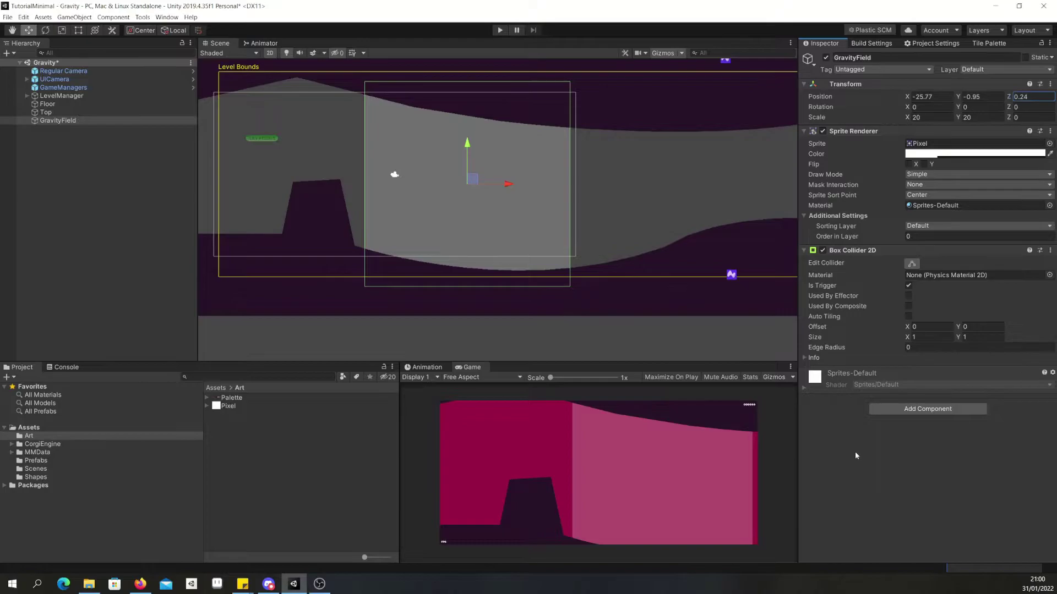
Add a Gravity Zone (direction angle 180) to GravityField, expand it, and save the scene.
left_click(926, 410)
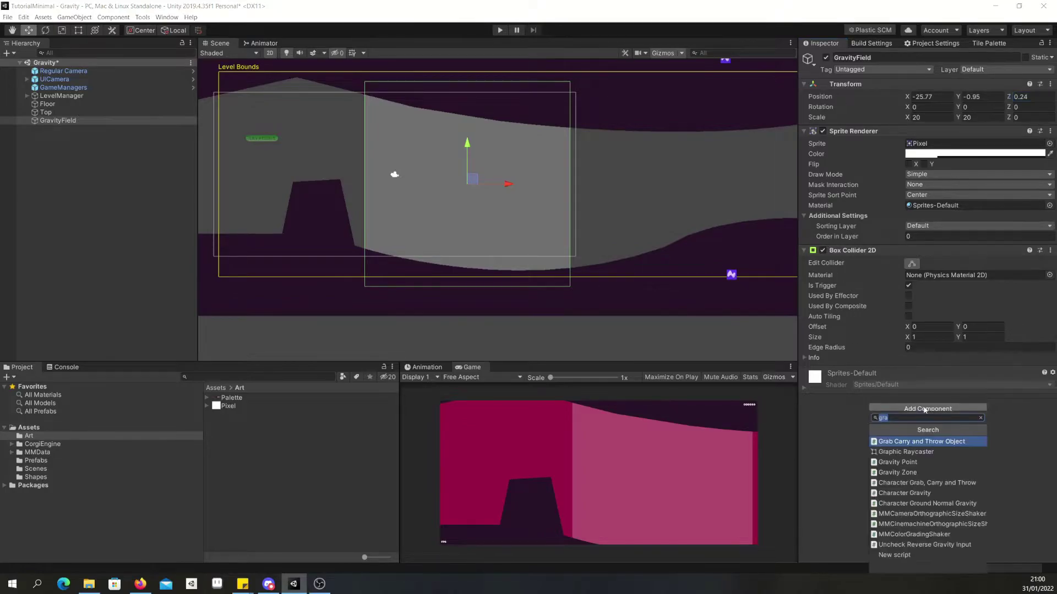
type("gra")
left_click(898, 473)
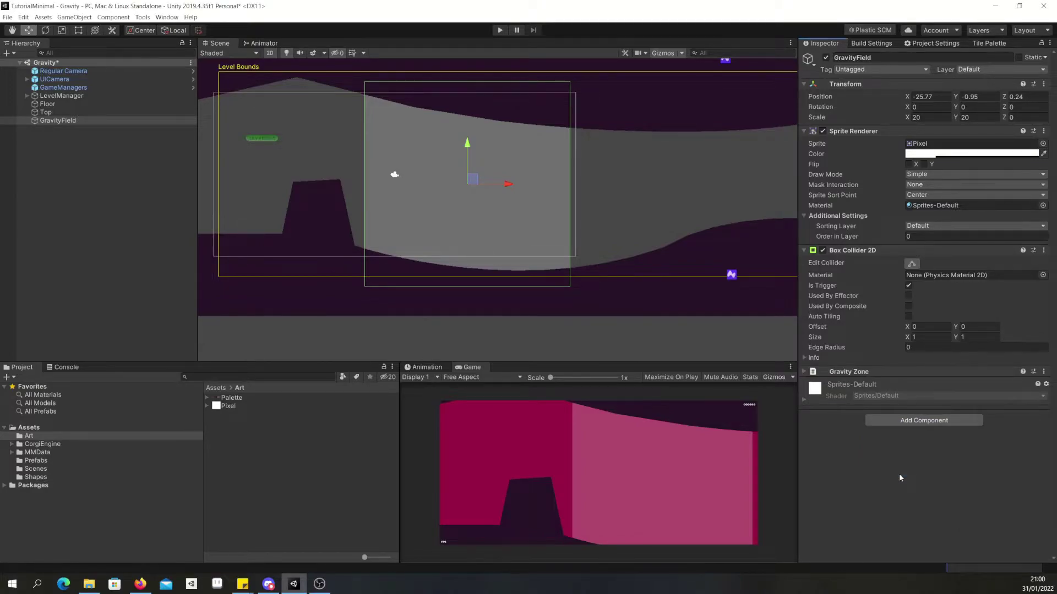
left_click(804, 372)
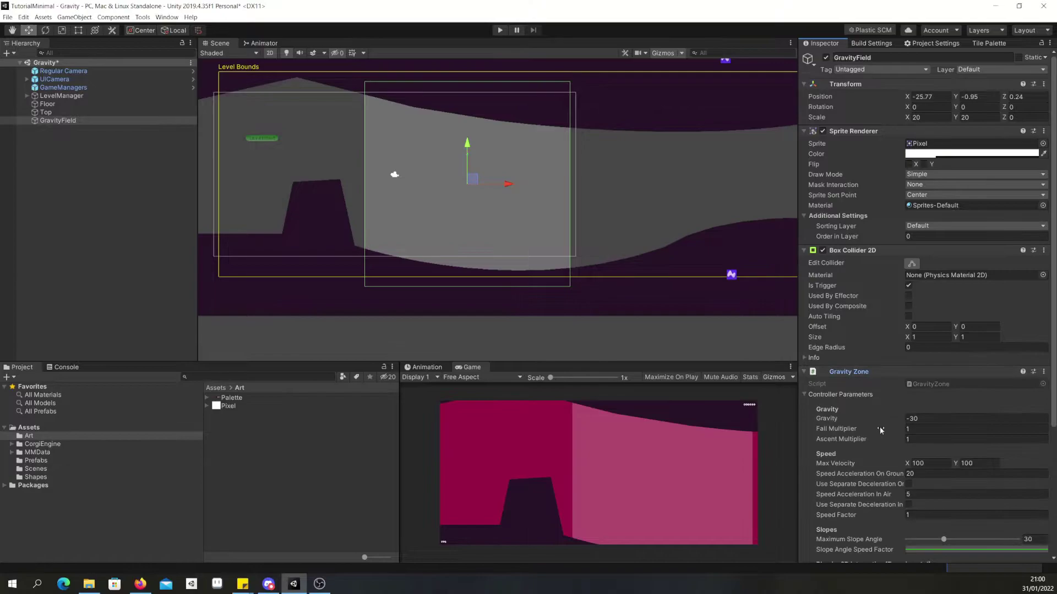
scroll(863, 411, "down", 3)
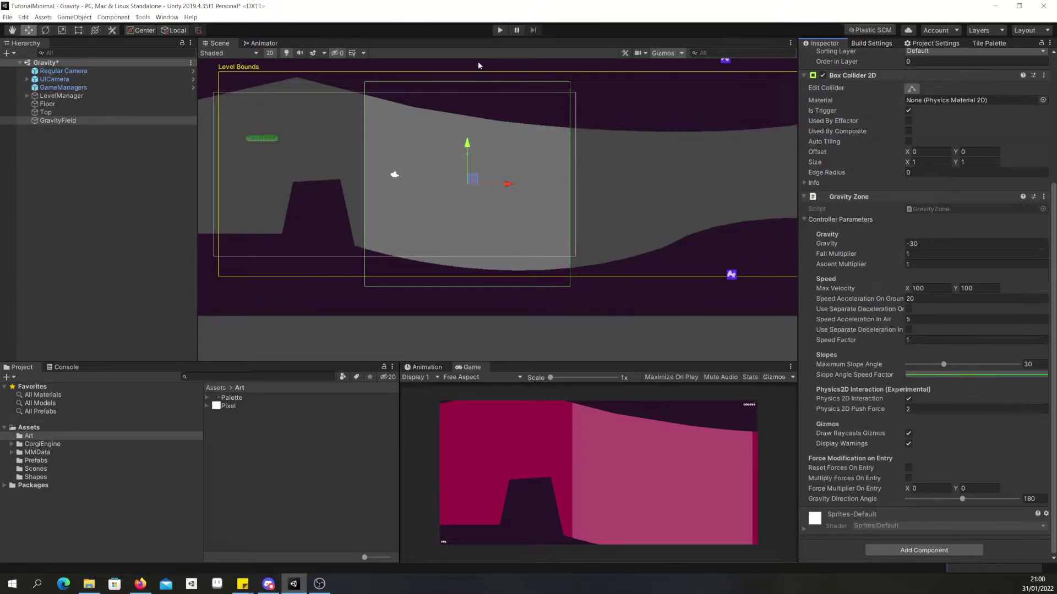
key("ctrl+s")
Start Play mode and jump Pixy onto the platform, walking right along it.
left_click(503, 30)
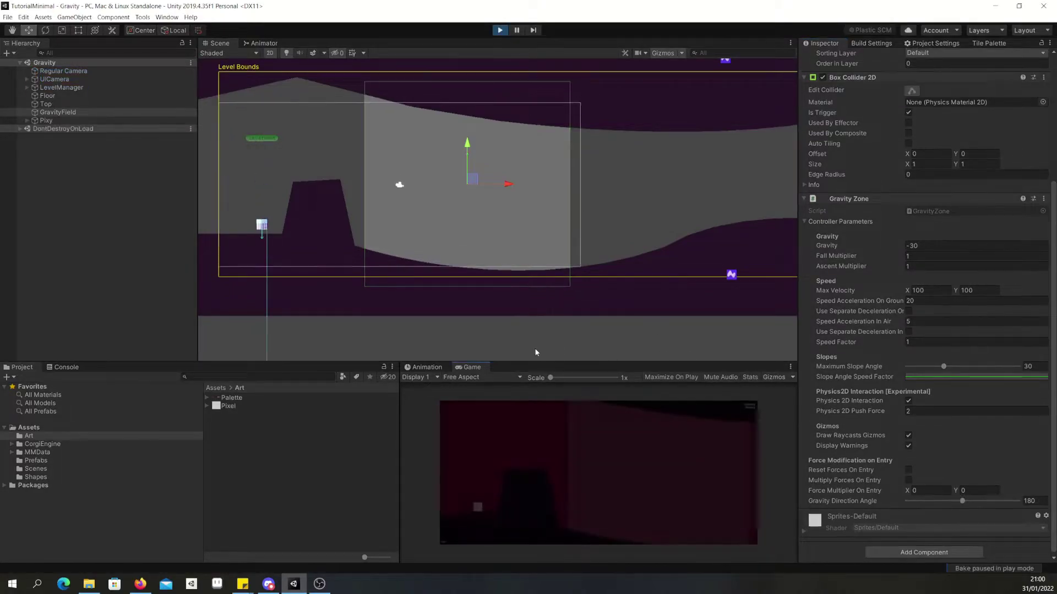
key("space")
key("Right")
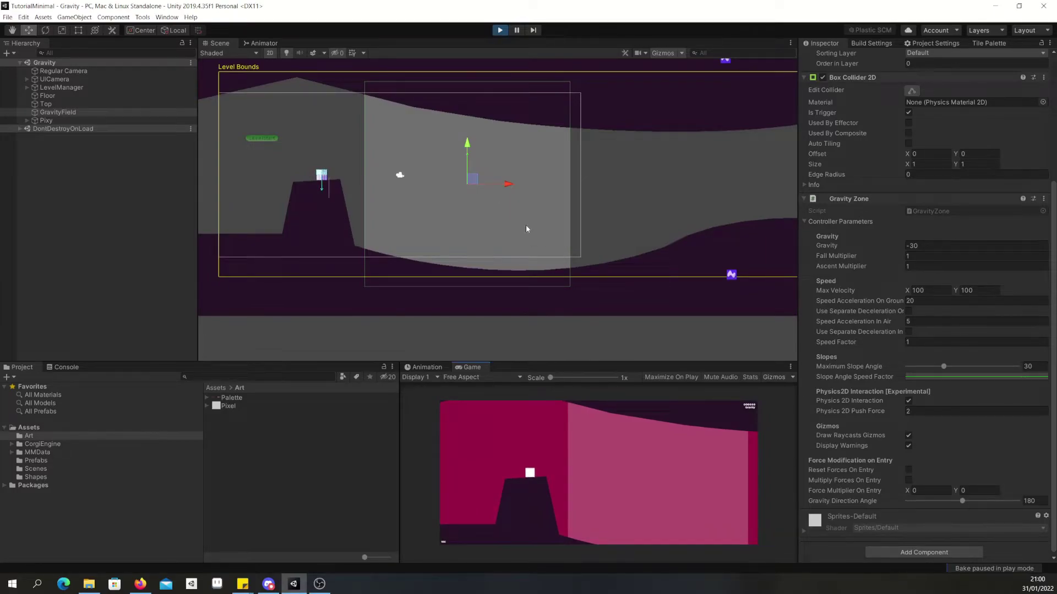
key("Right")
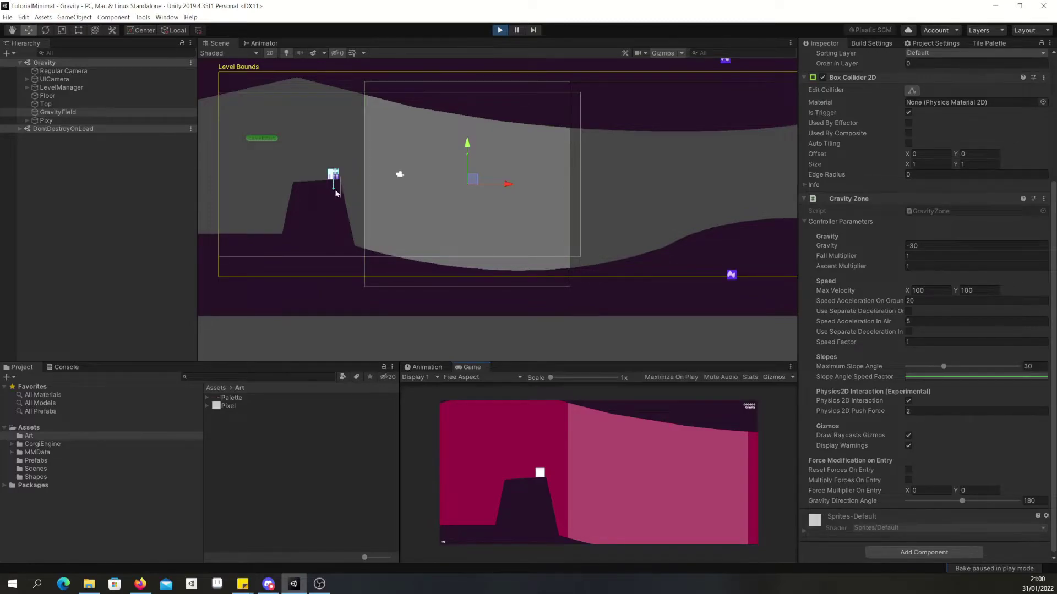
scroll(347, 192, "up", 1)
scroll(346, 192, "up", 3)
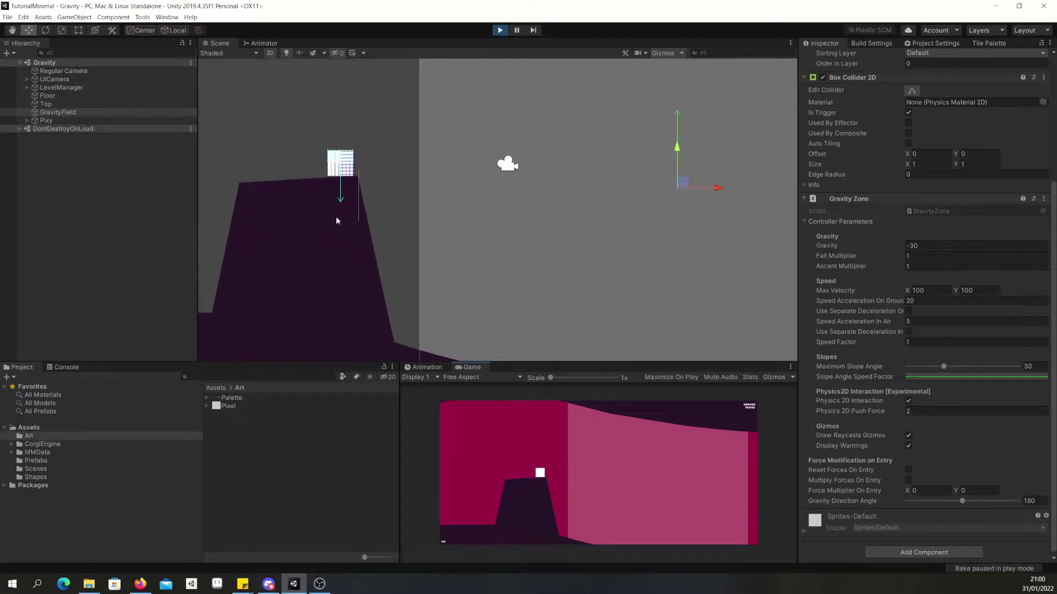
scroll(638, 265, "down", 4)
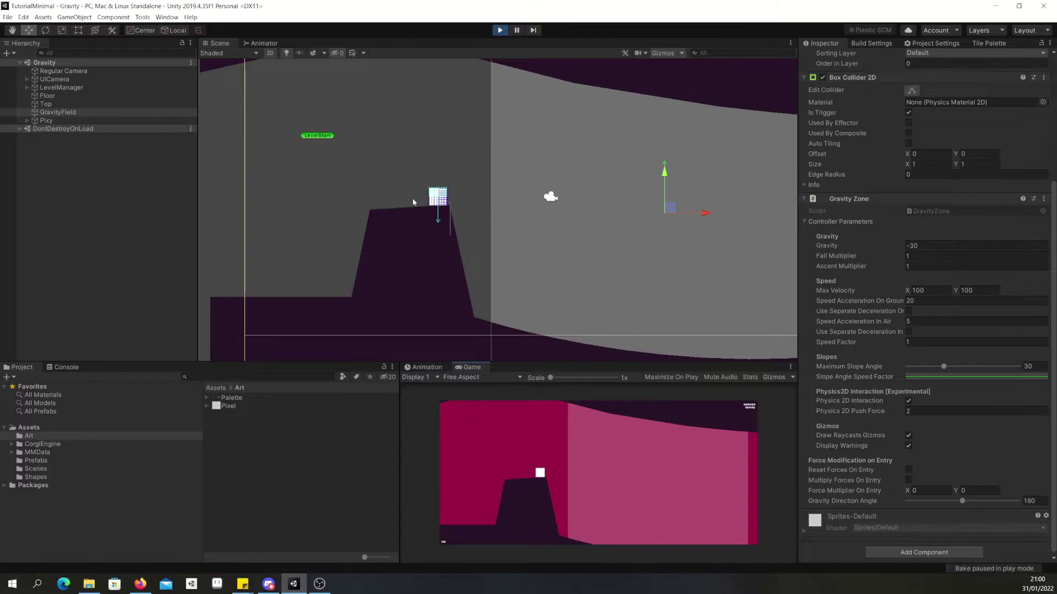
scroll(582, 223, "down", 2)
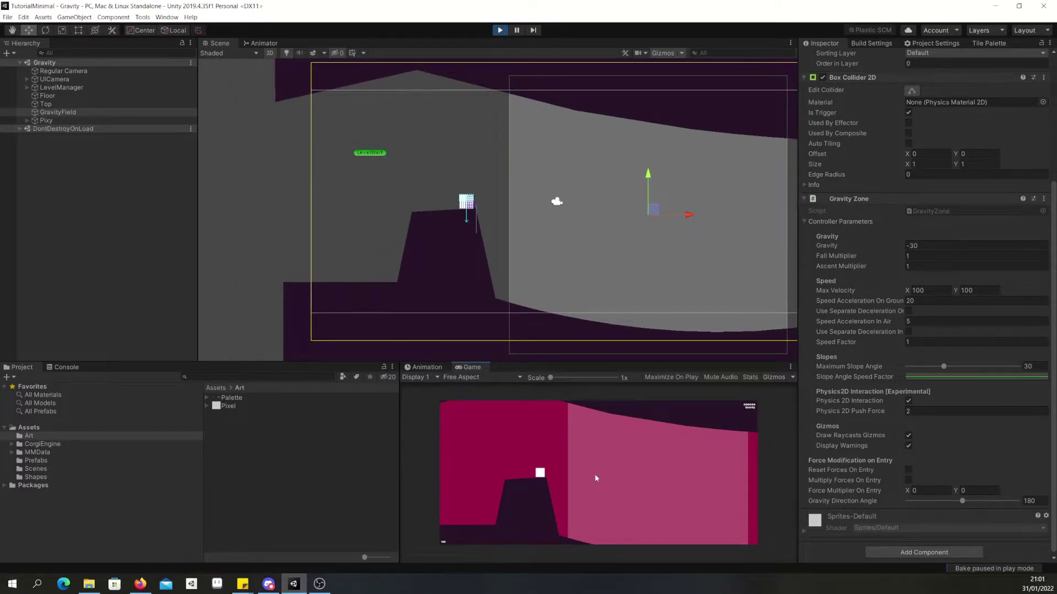
Jump Pixy into the gravity zone, walk it right and left along the ceiling, then stop.
key("Right")
key("space")
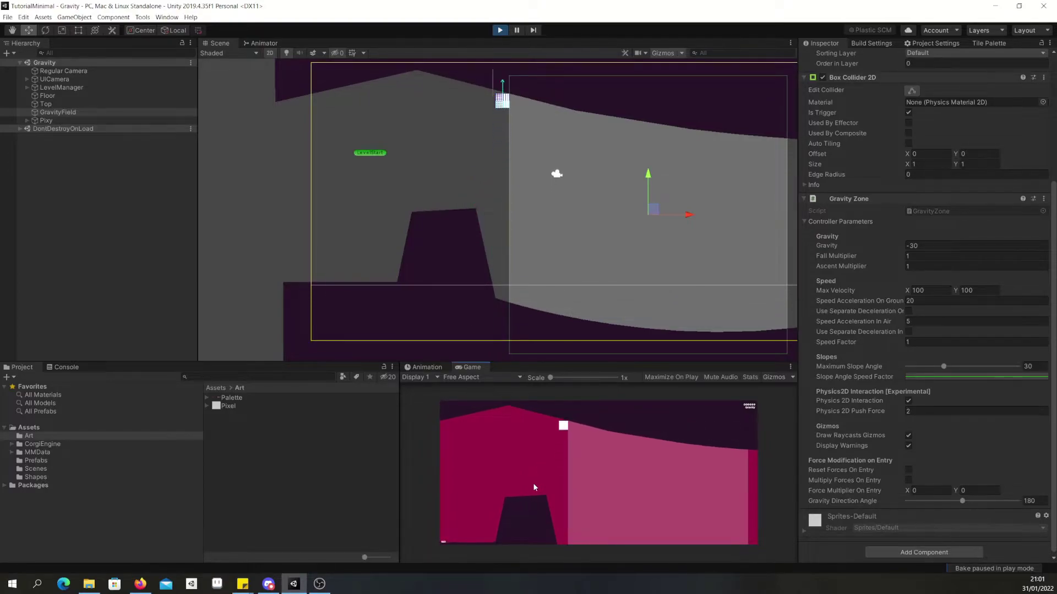
key("Right")
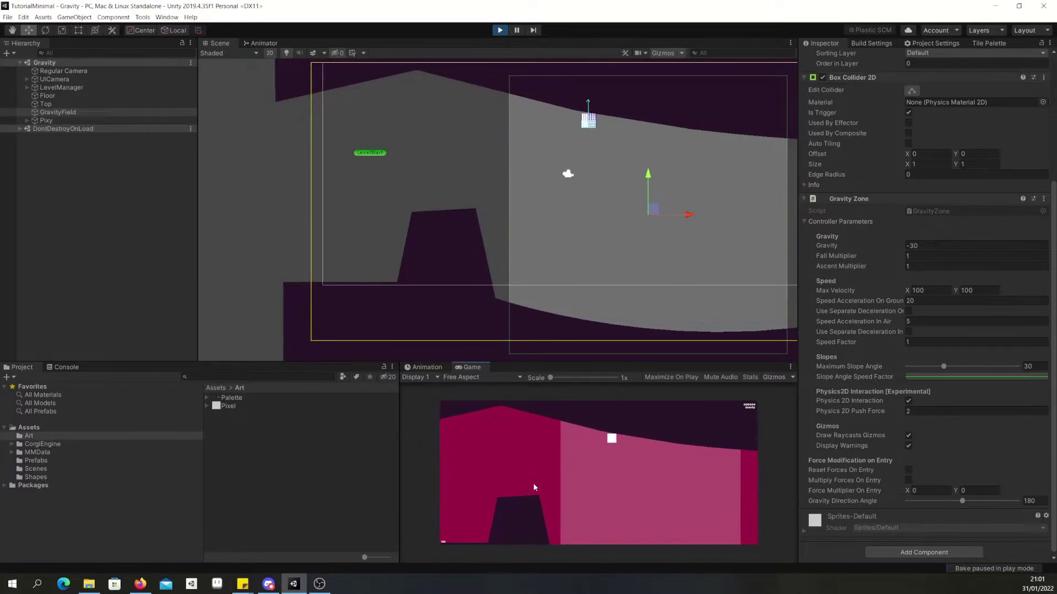
key("Right")
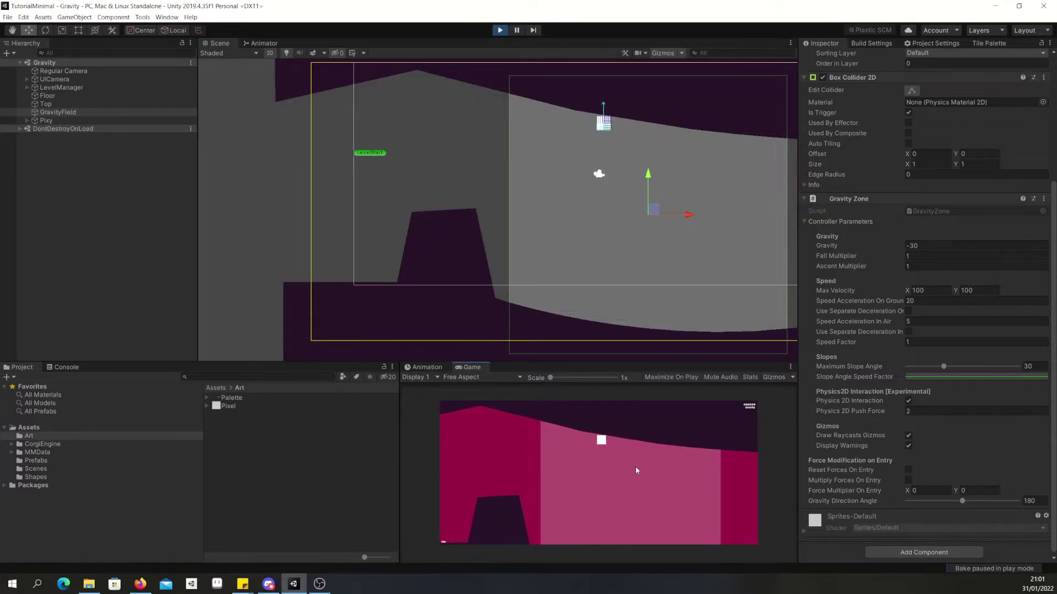
key("Left")
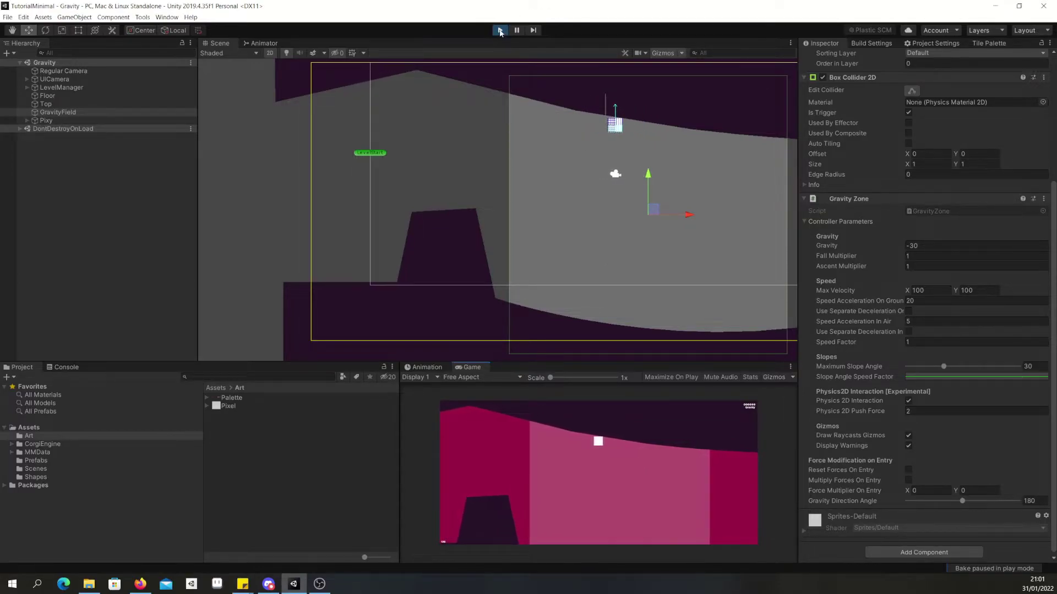
left_click(500, 30)
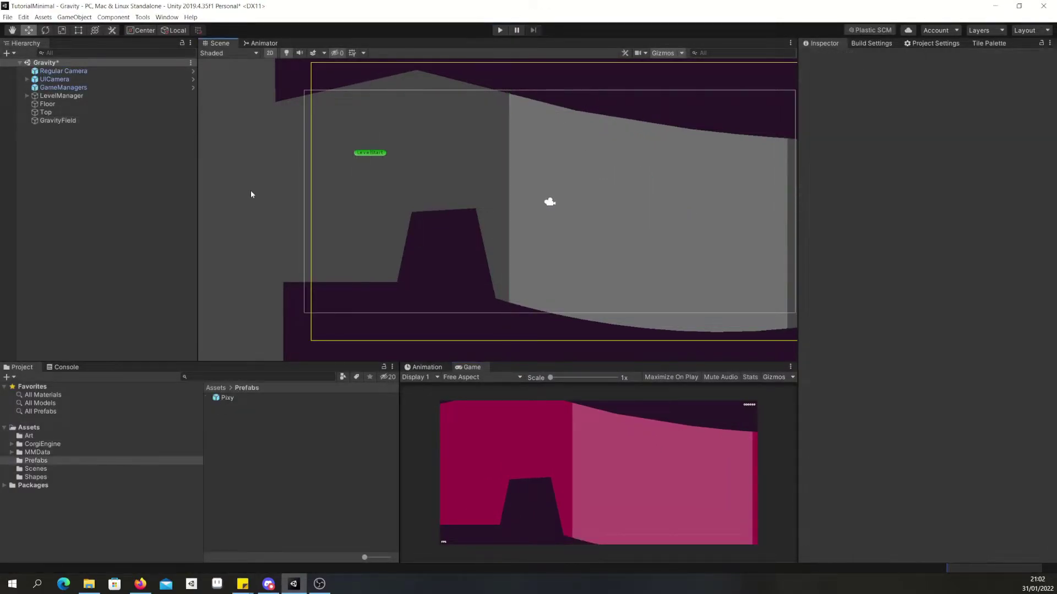
Show GravityField's Gravity Zone settings, then play-test Pixy jumping onto the raised platform.
left_click(68, 121)
scroll(896, 319, "down", 3)
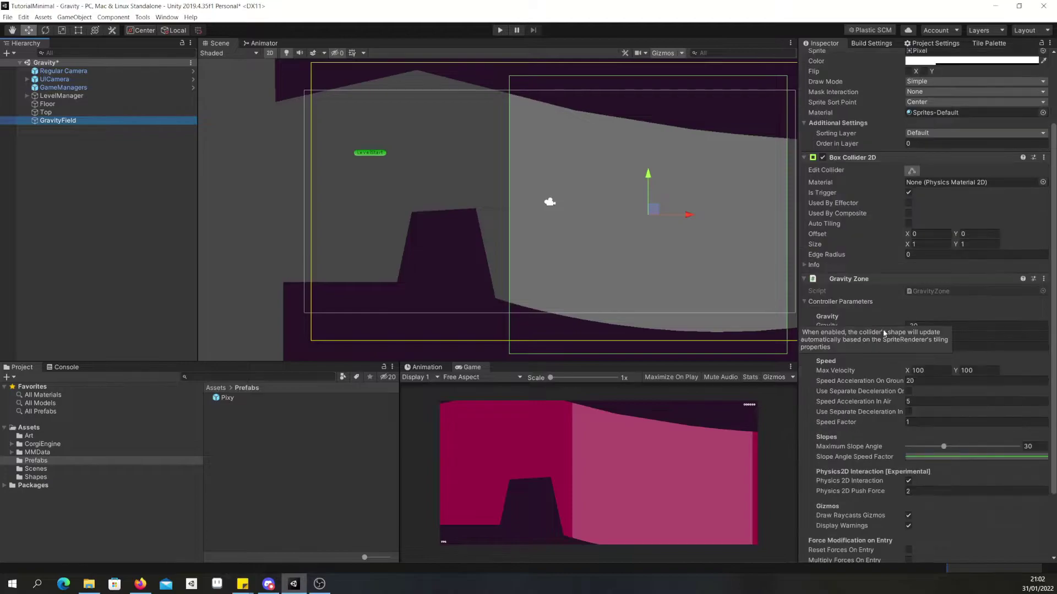
left_click(500, 32)
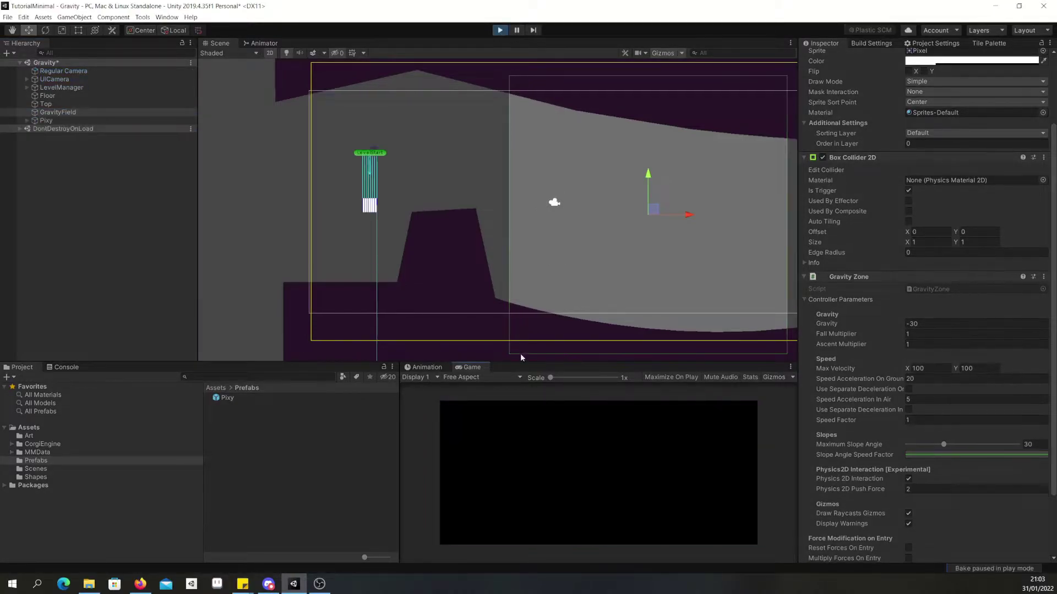
key("space")
key("Right")
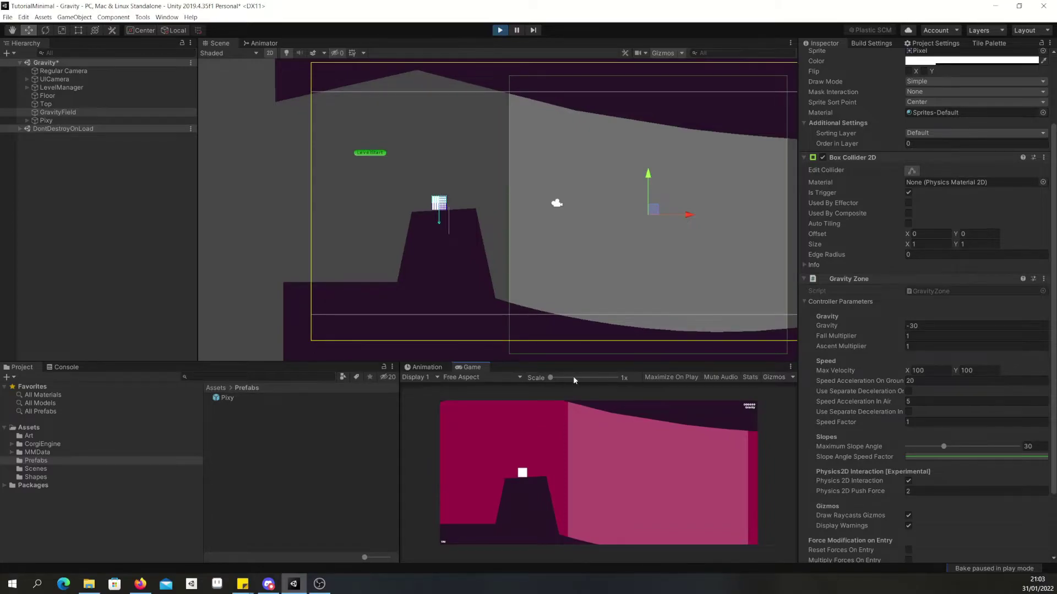
key("Right")
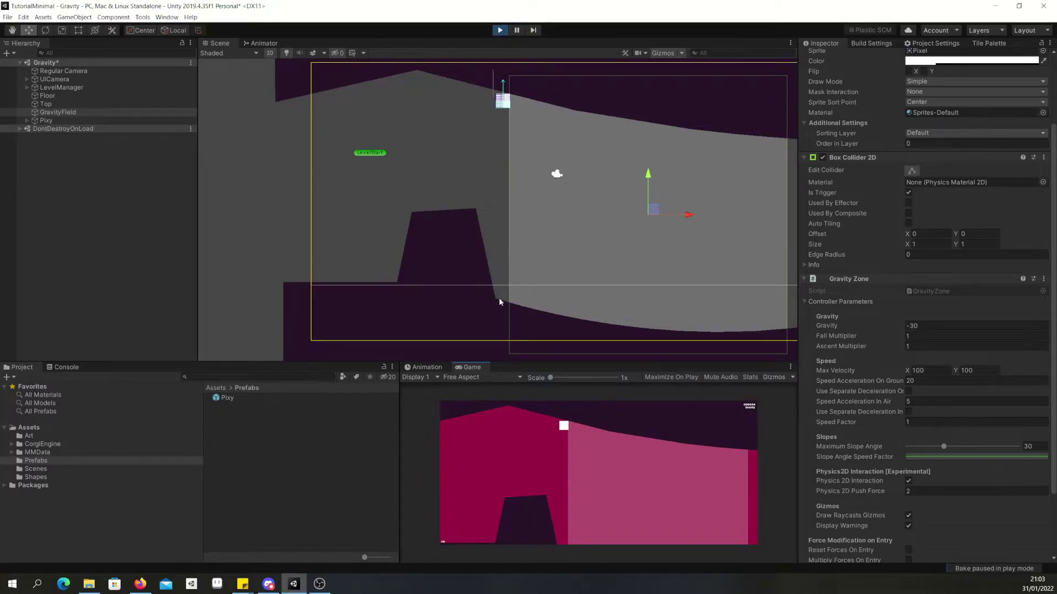
left_click(505, 29)
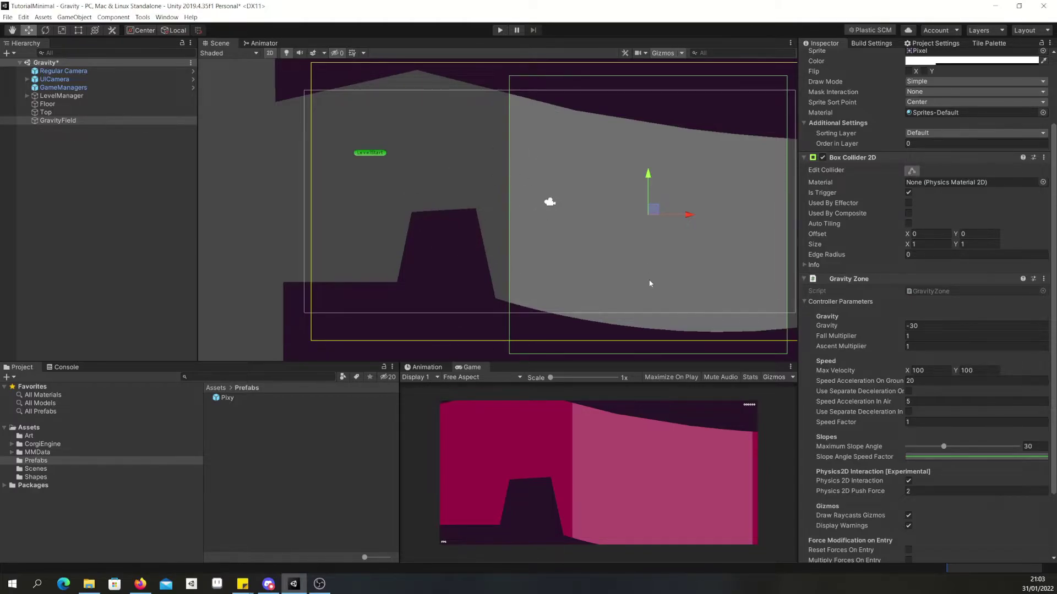
Open the Pixy prefab and enable Reverse Horizontal Input in Character Gravity.
left_click(31, 462)
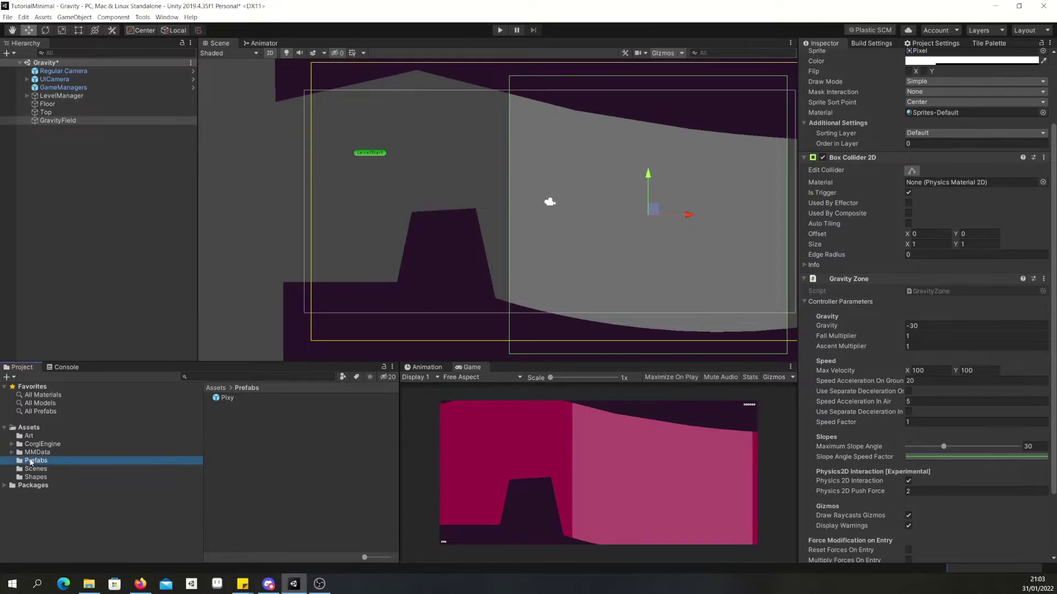
double_click(229, 397)
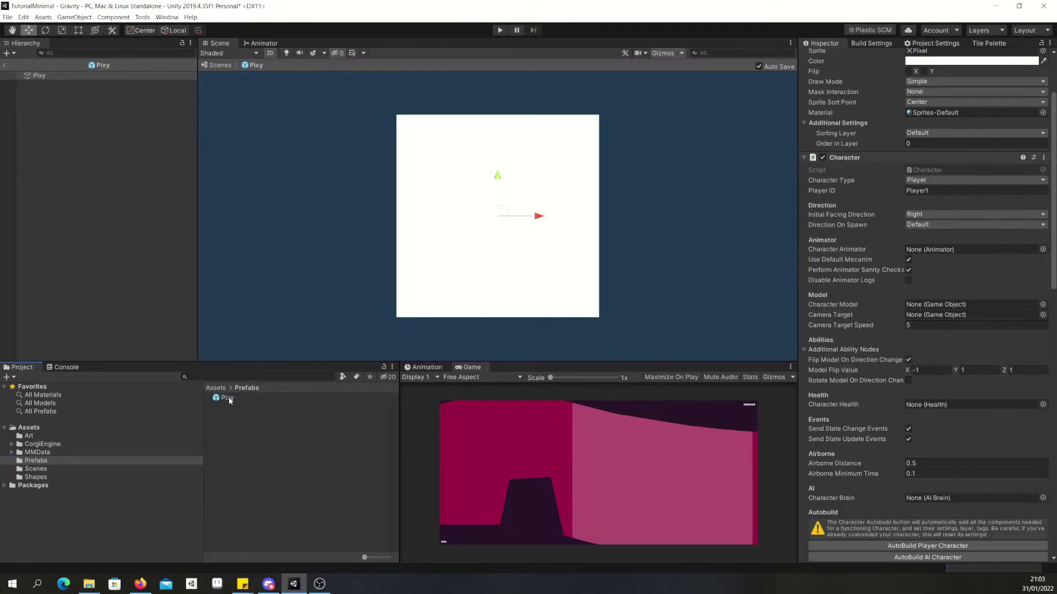
scroll(864, 339, "down", 10)
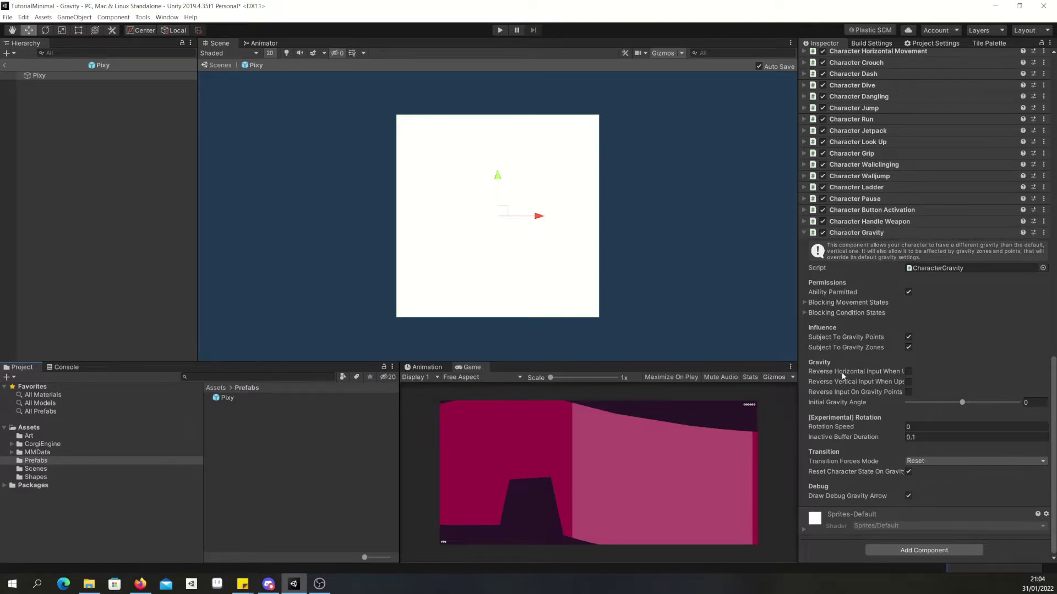
left_click(907, 372)
Play-test Pixy jumping onto the dark platform and moving along the pink slope.
left_click(499, 30)
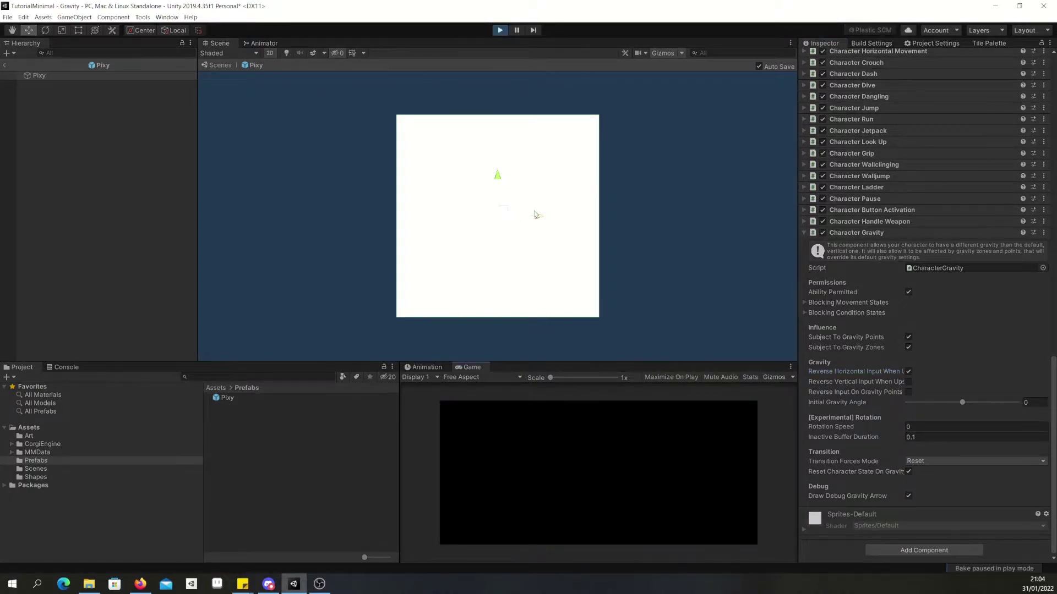
key("Right")
key("space")
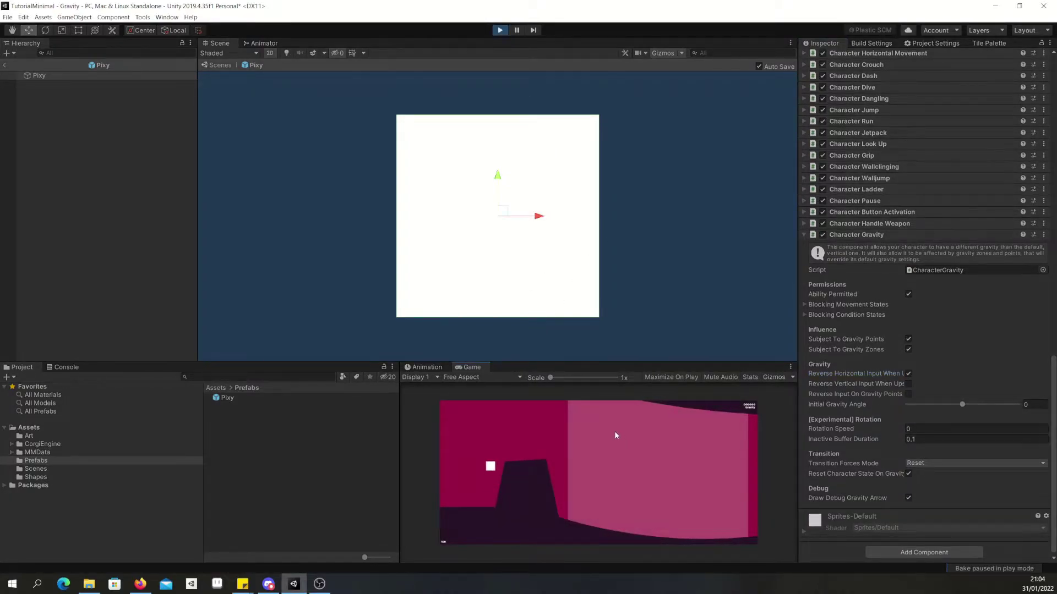
key("Right")
key("space")
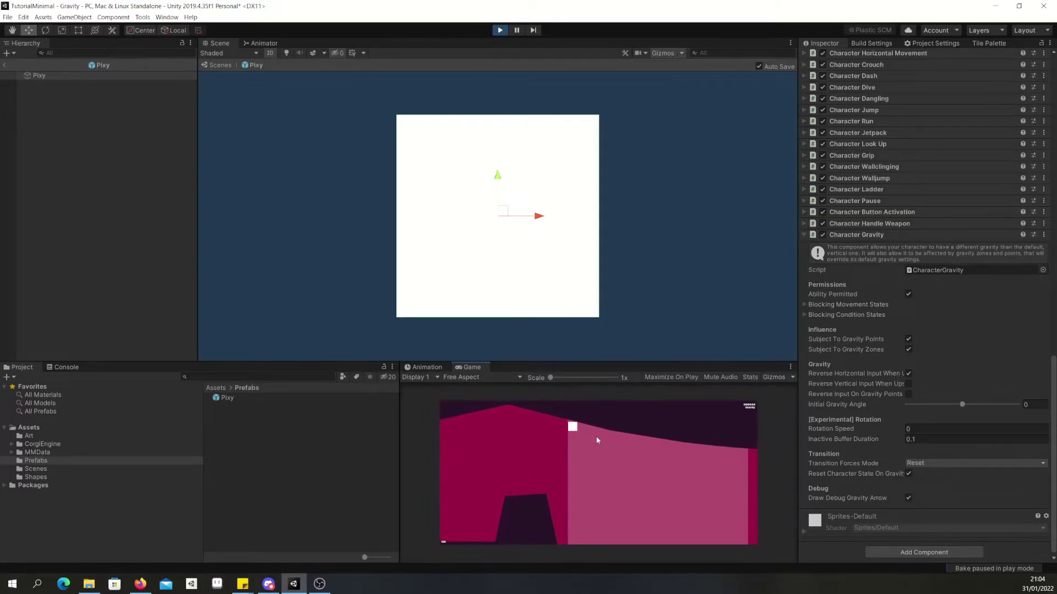
key("Right")
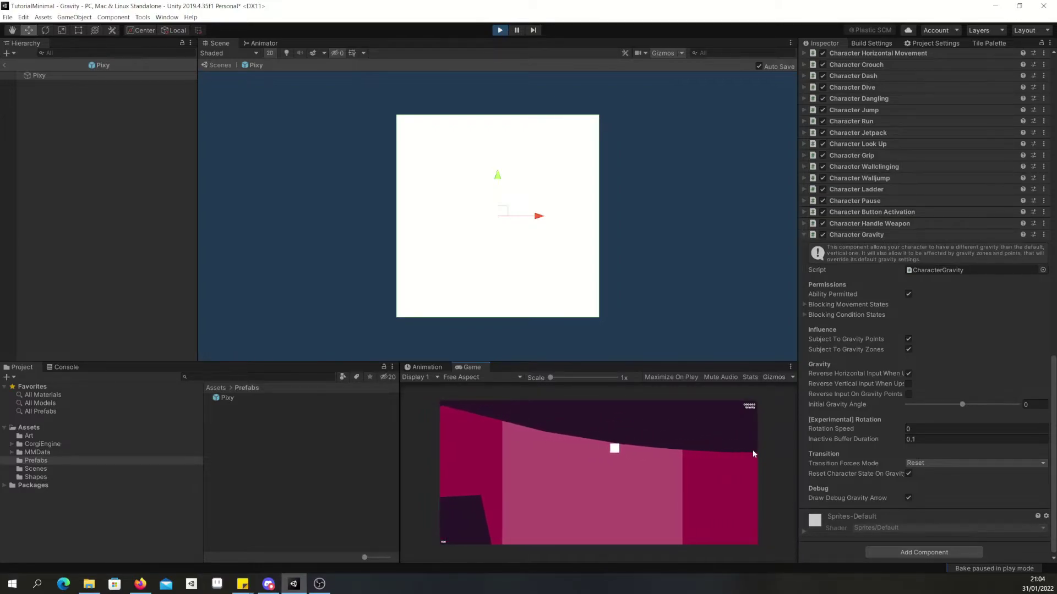
key("Right")
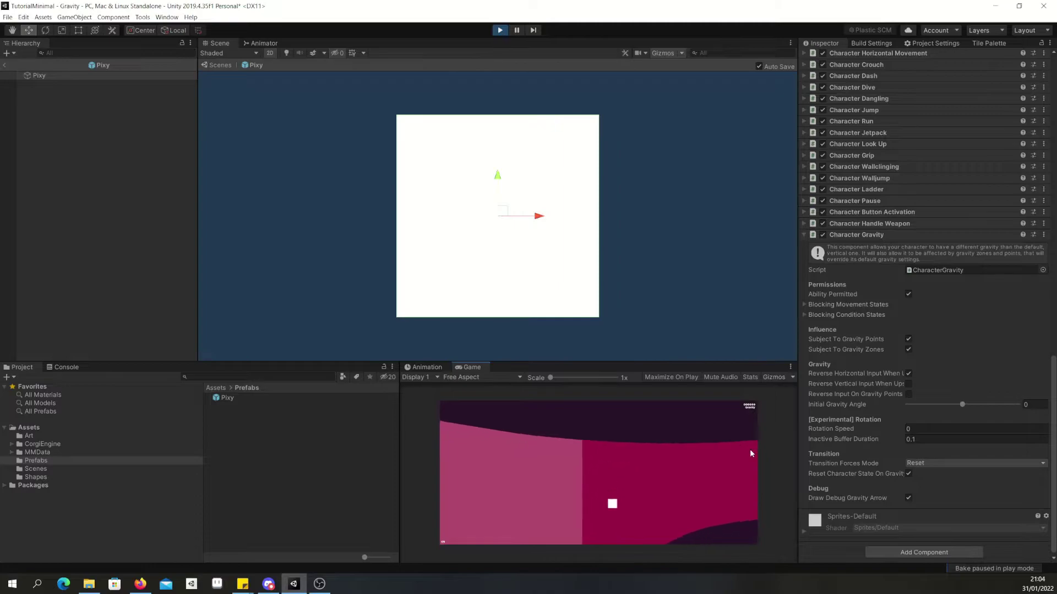
left_click(500, 30)
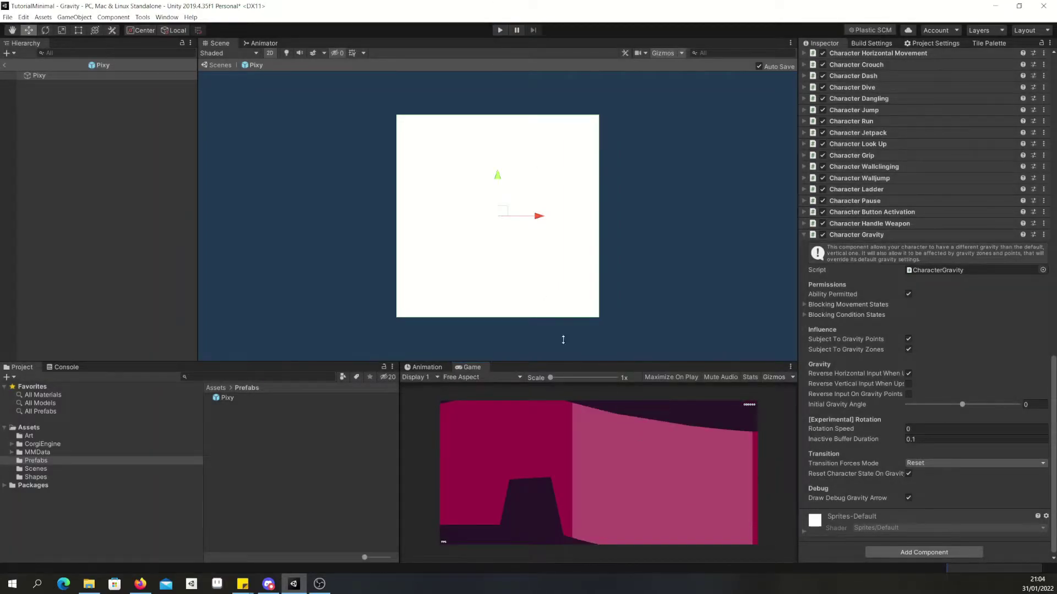
Exit the Pixy prefab to the Gravity scene and show GravityField's Gravity Zone gravity -30.
left_click(319, 584)
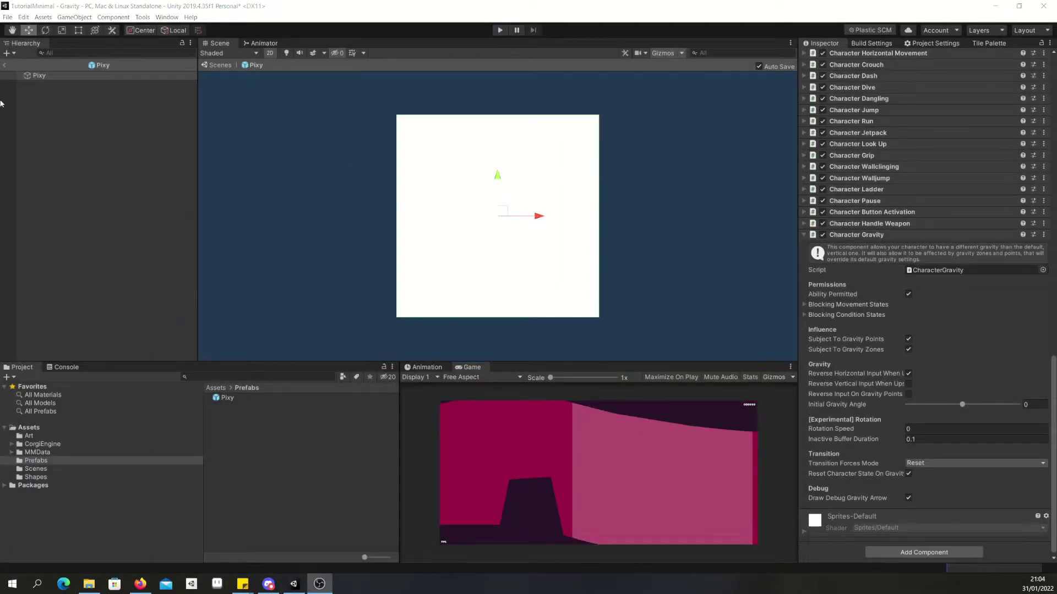
left_click(42, 469)
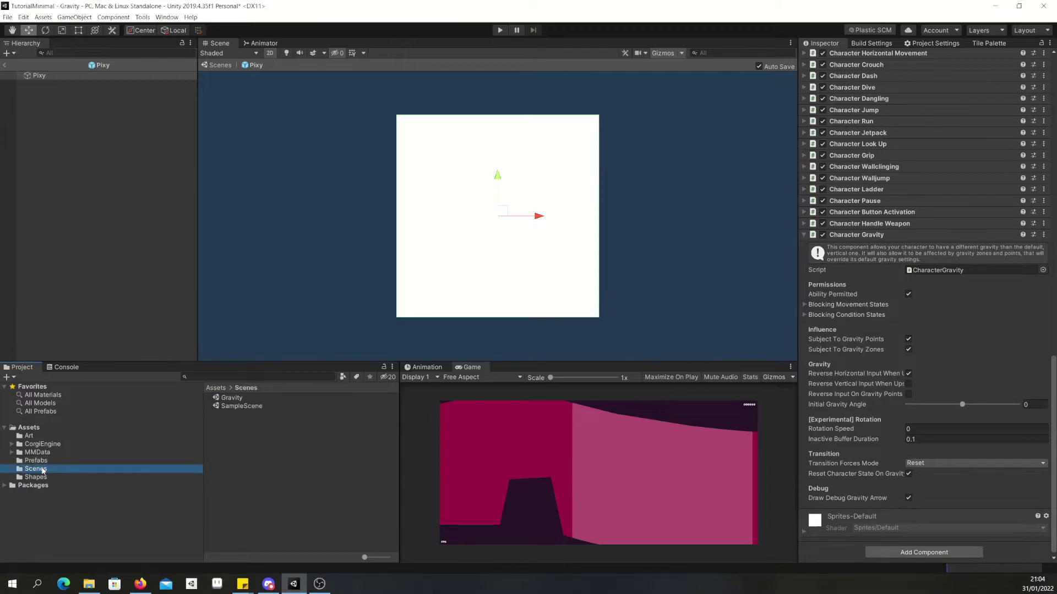
left_click(4, 65)
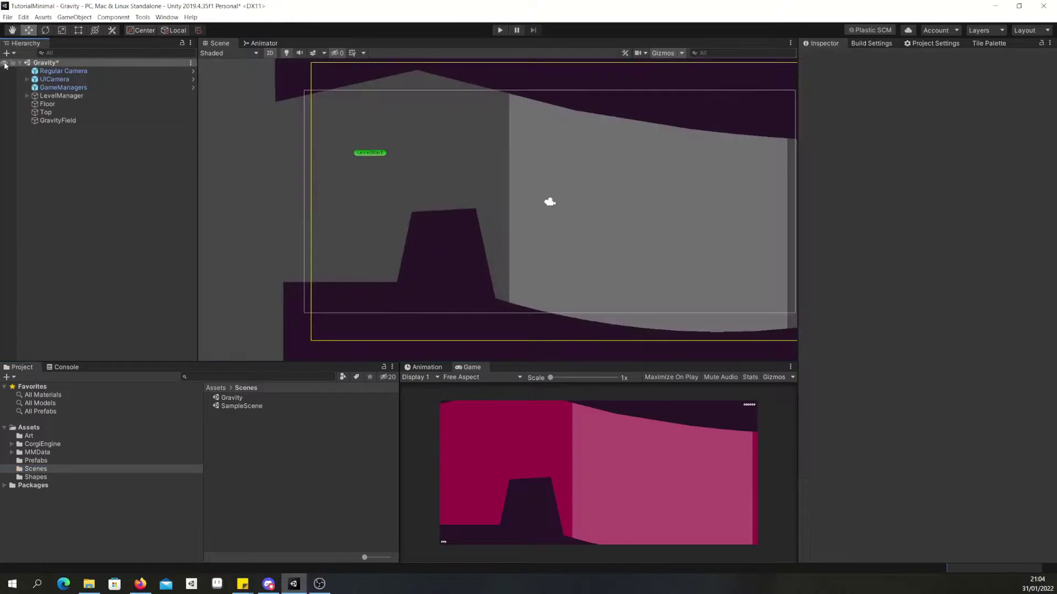
left_click(63, 120)
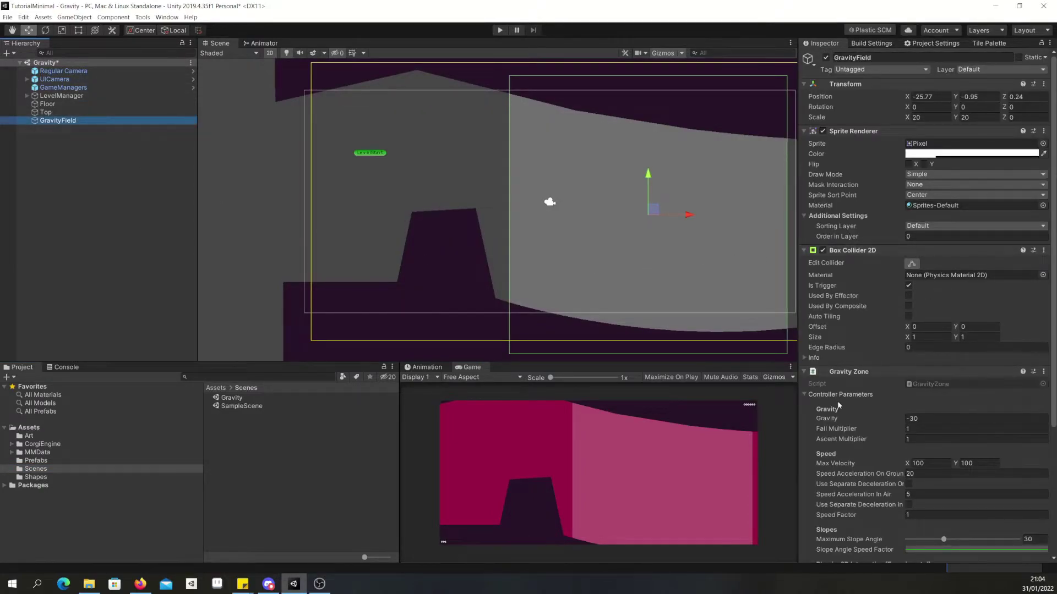
scroll(838, 406, "down", 5)
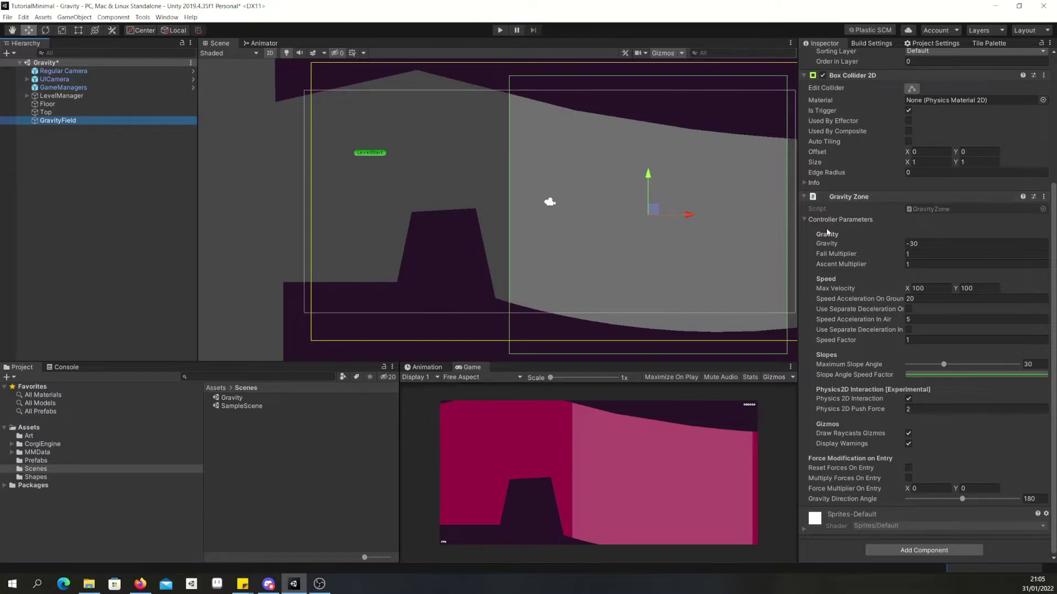
mouse_move(822, 245)
Set the zone's Gravity to -1000, save, and play-test Pixy jumping into the field.
left_click(946, 244)
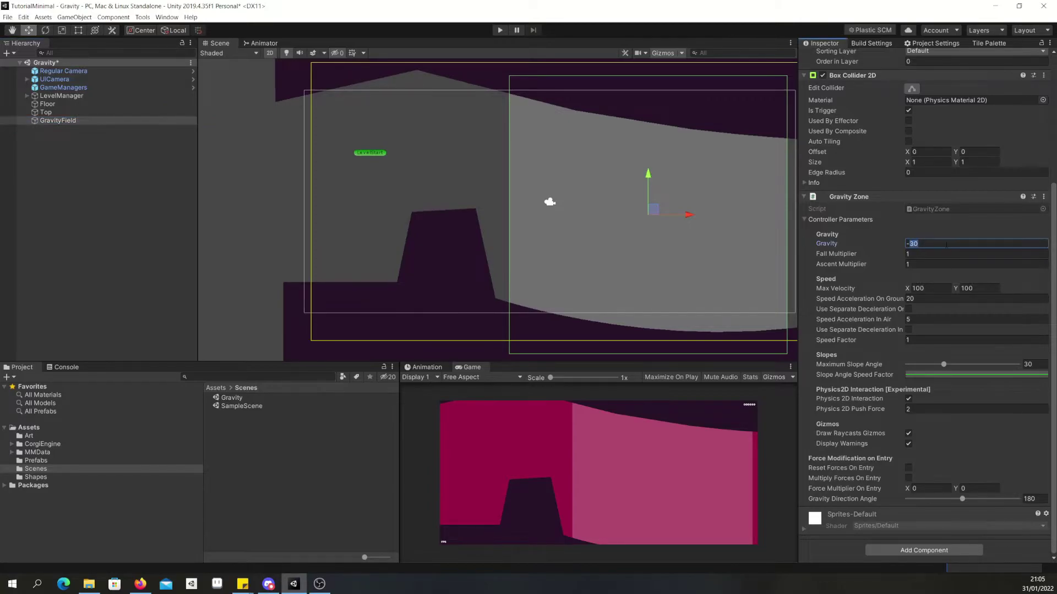
type("-1000")
key("ctrl+s")
left_click(501, 31)
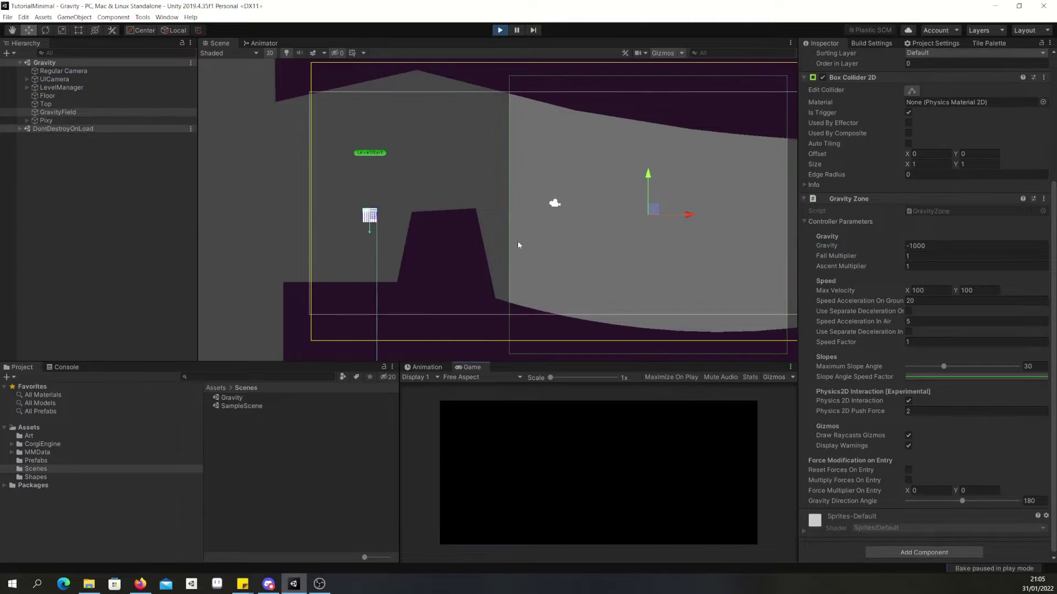
key("space")
key("Right")
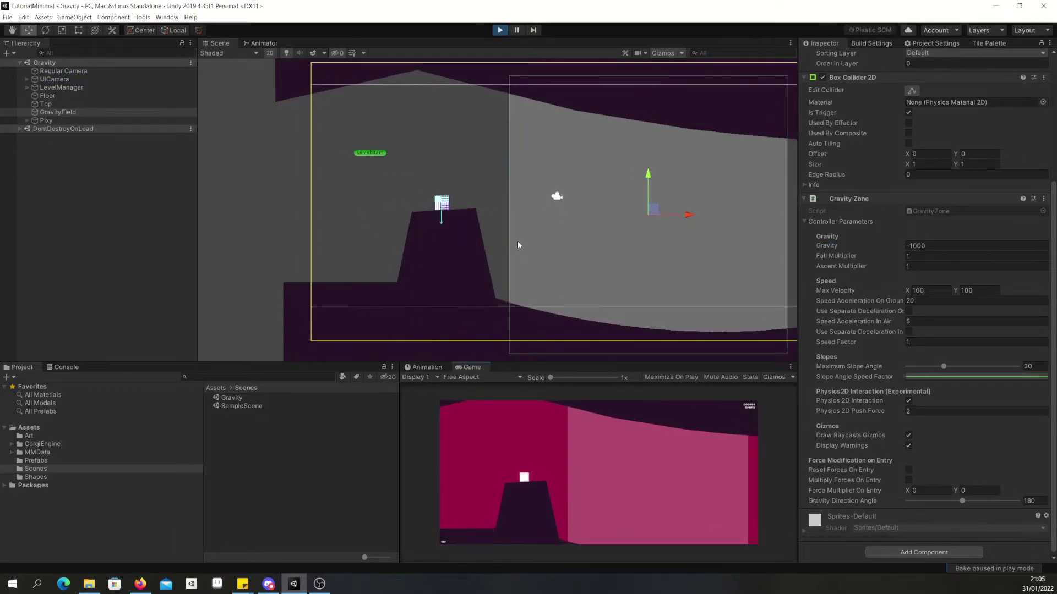
key("Right")
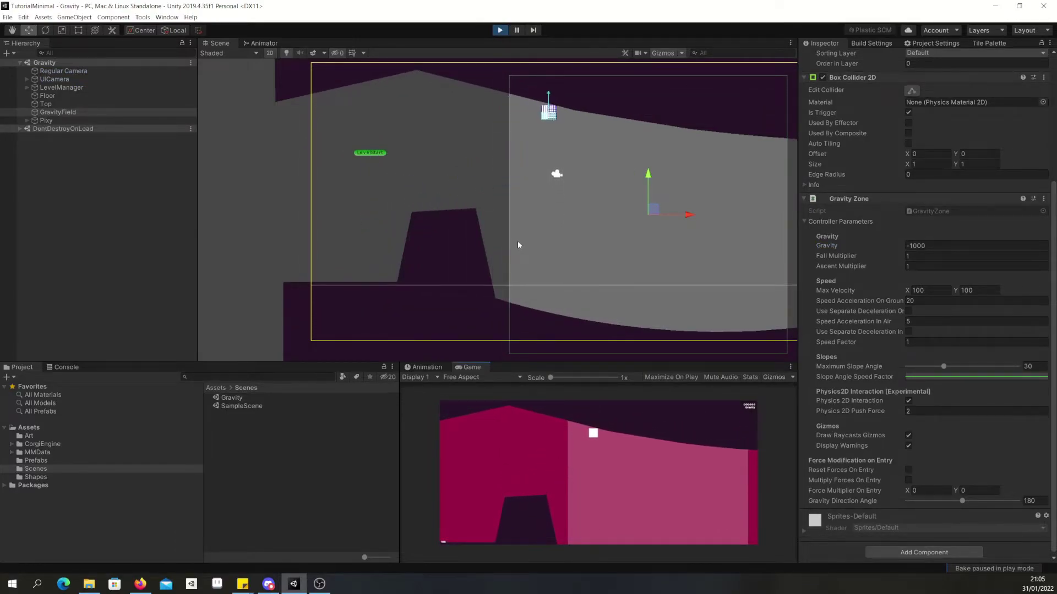
key("Left")
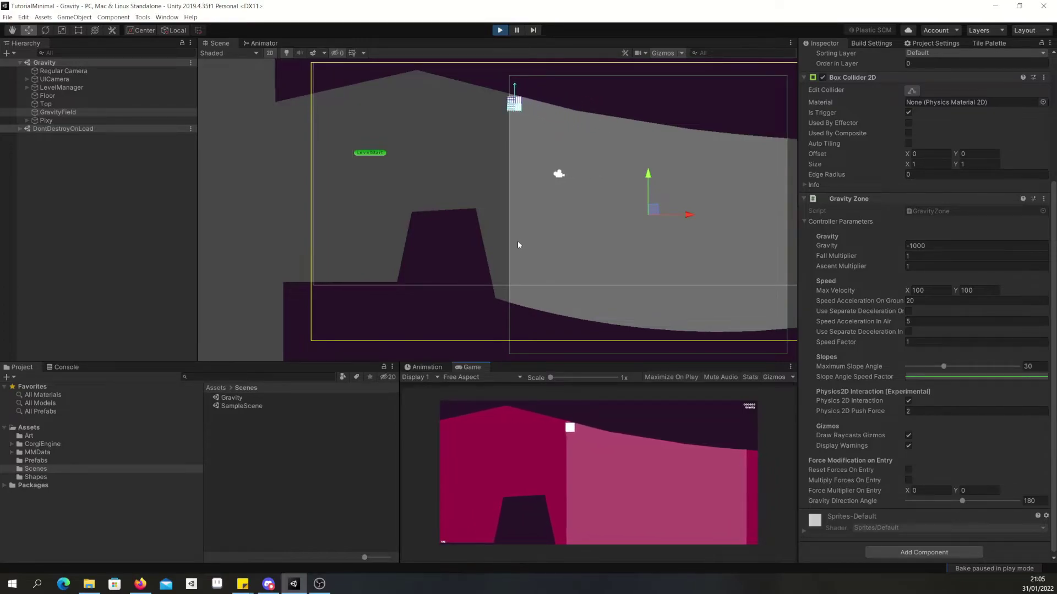
key("Right")
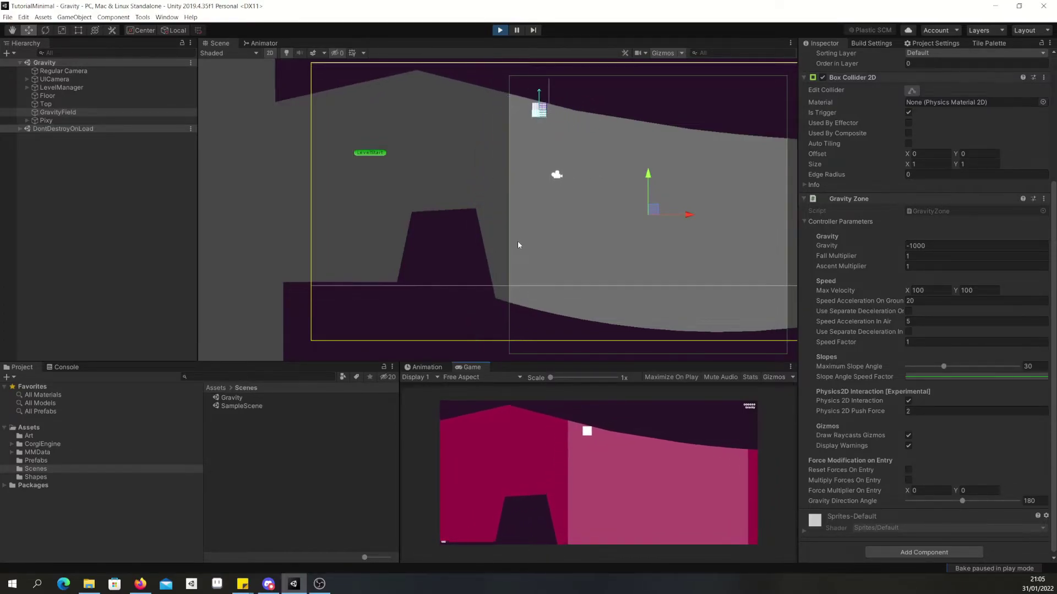
left_click(498, 30)
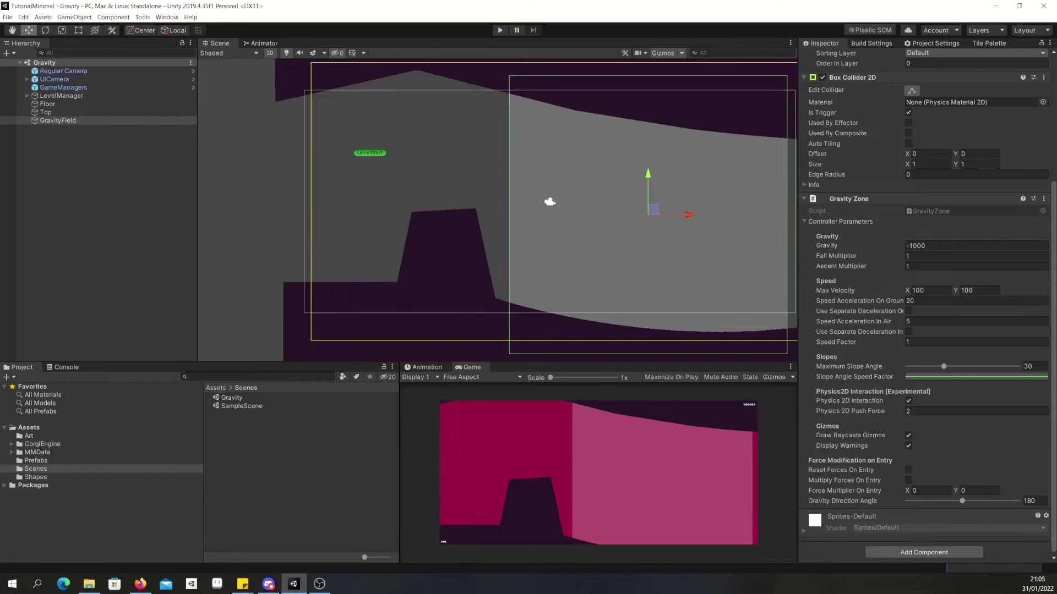
Restore Gravity to -30, save, and undo a stray move of the GravityField zone.
left_click(820, 248)
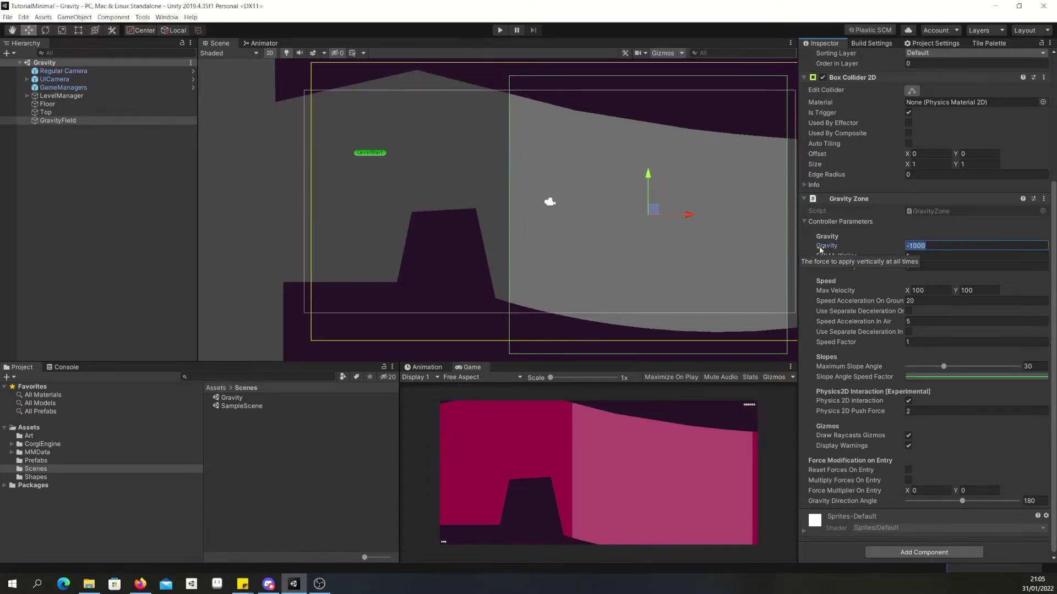
type("-30")
key("ctrl+s")
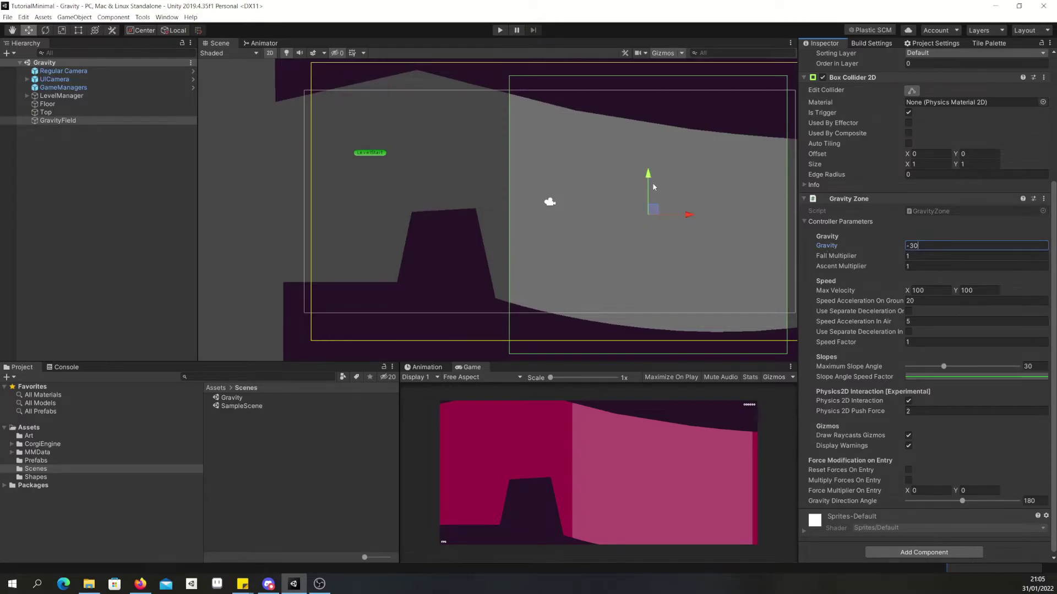
left_click_drag(647, 175, 649, 65)
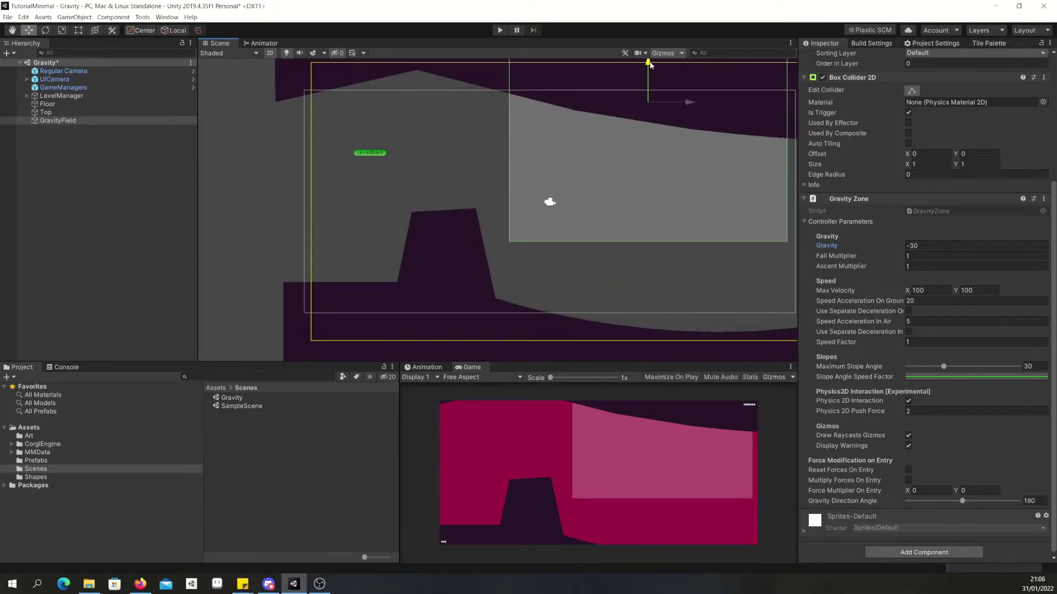
key("ctrl+z")
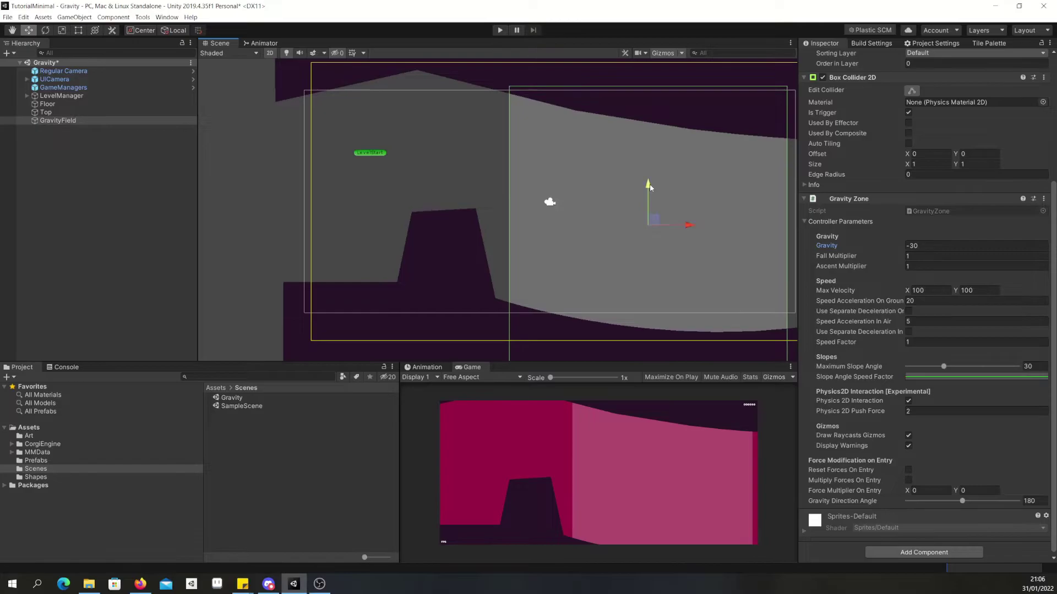
Review the Gravity, Fall Multiplier and Ascent Multiplier field descriptions.
left_click(947, 245)
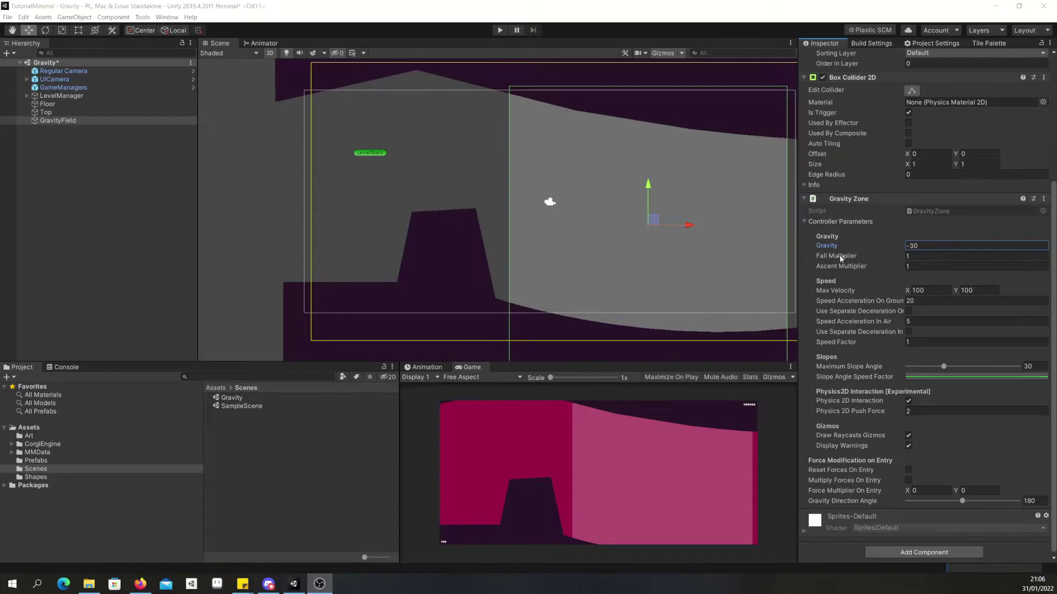
left_click(839, 256)
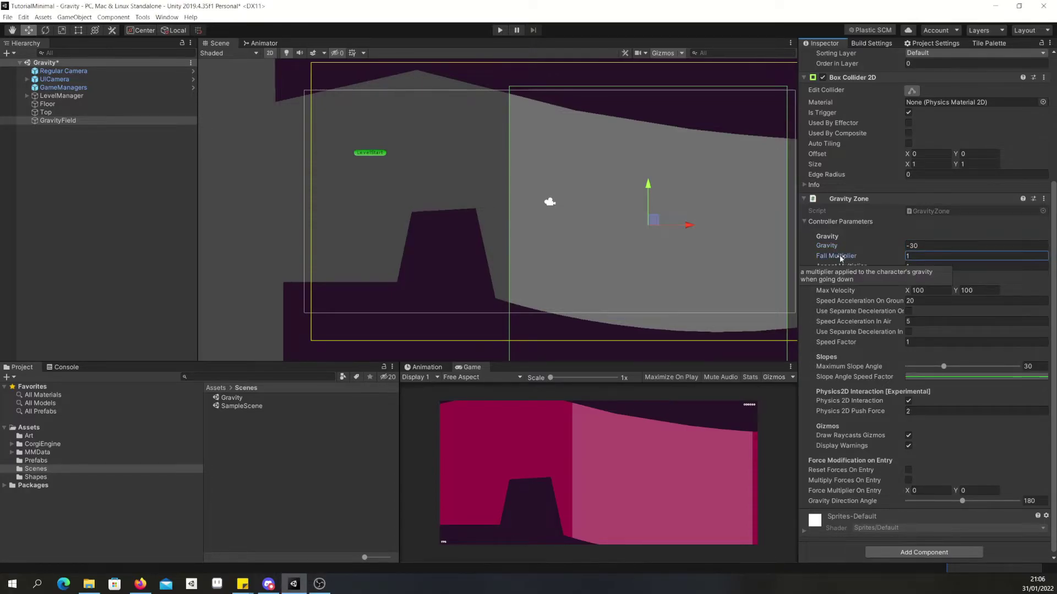
left_click(851, 268)
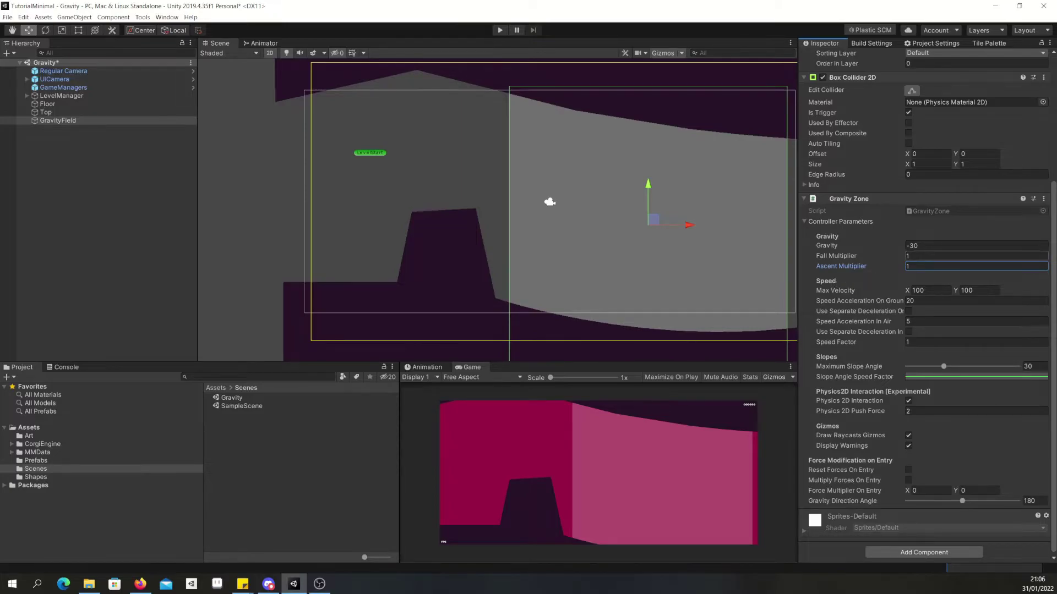
Set Fall Multiplier to 10 and Ascent Multiplier to 0.1, then save the scene.
left_click(921, 256)
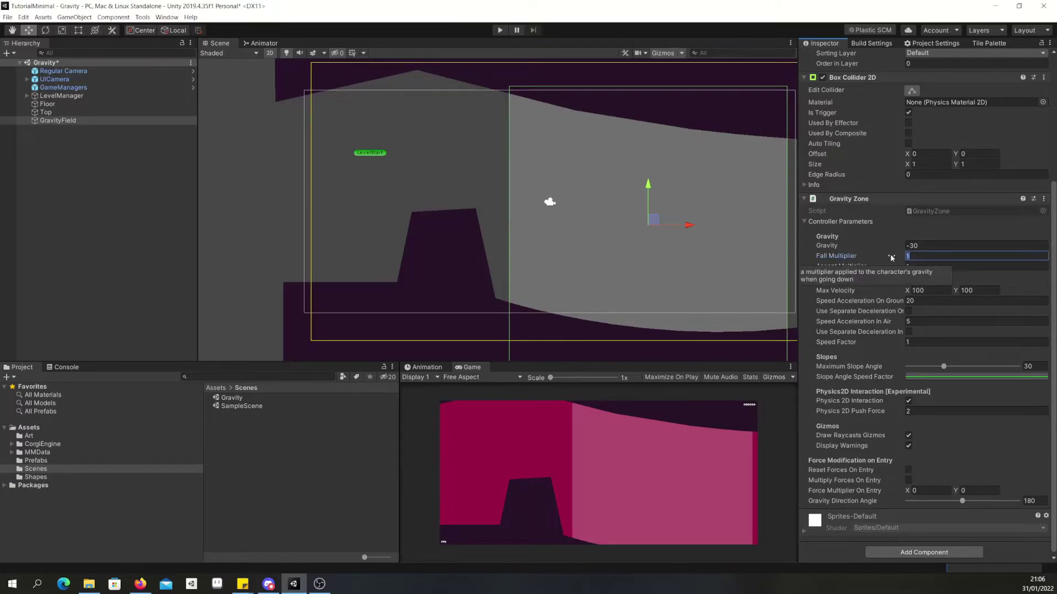
type("10")
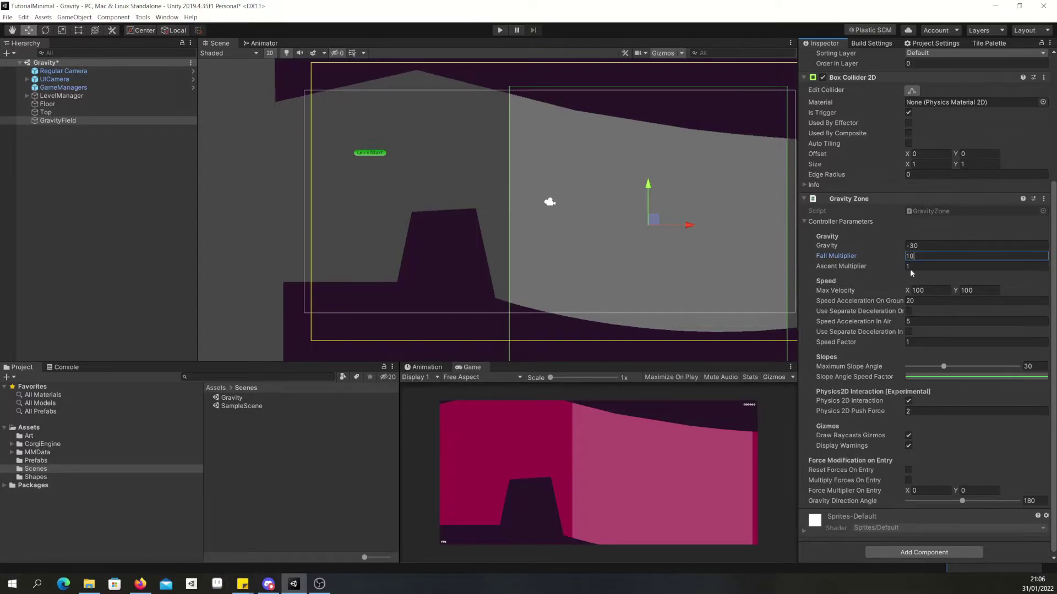
key("Tab")
type("0.1")
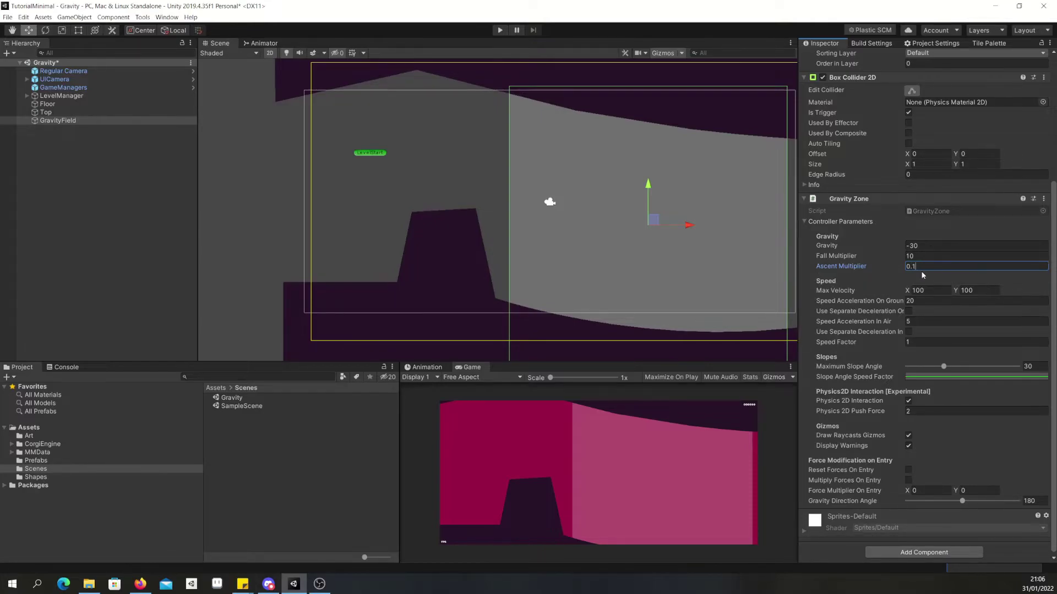
key("ctrl+s")
Play-test the character walking into the zone and along the ceiling.
left_click(500, 31)
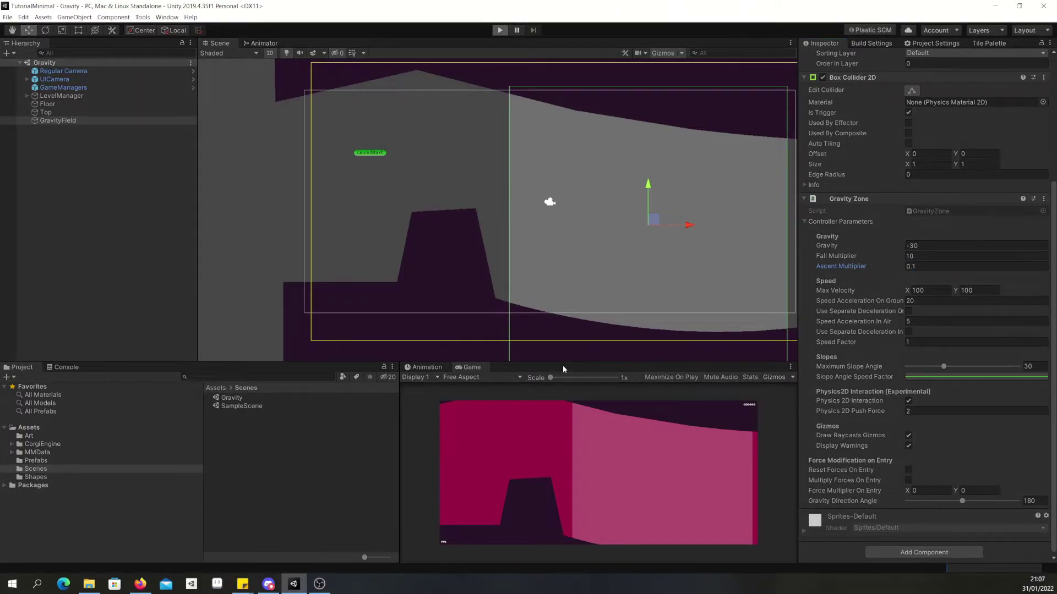
key("Right")
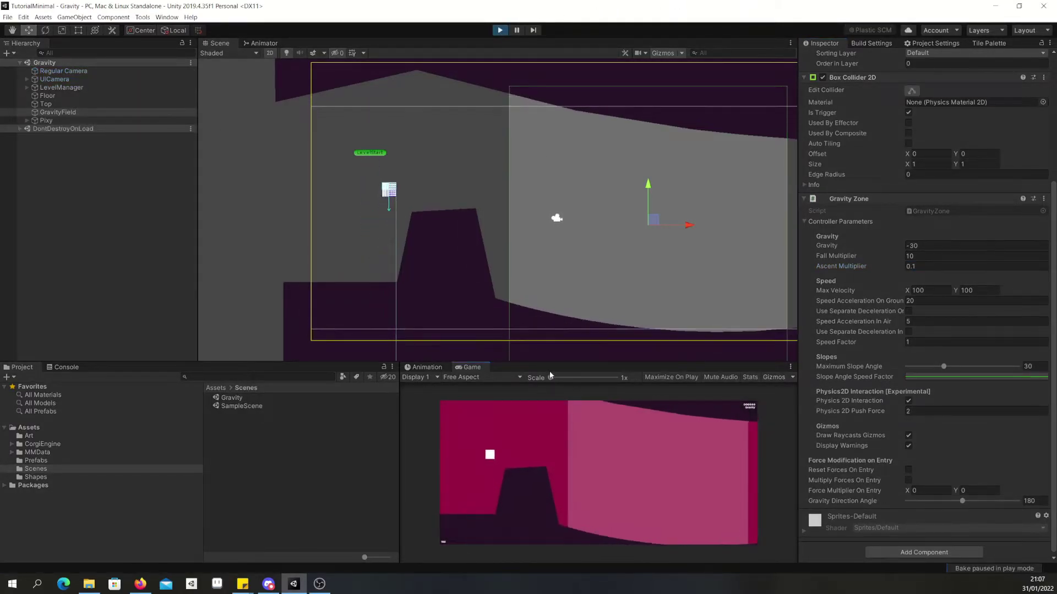
key("Right")
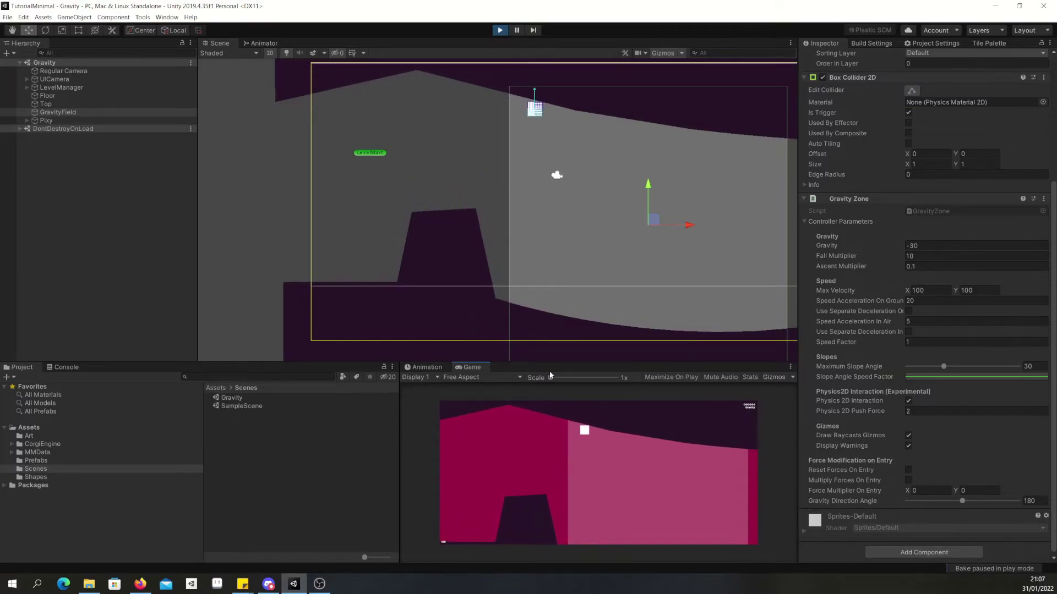
key("Right")
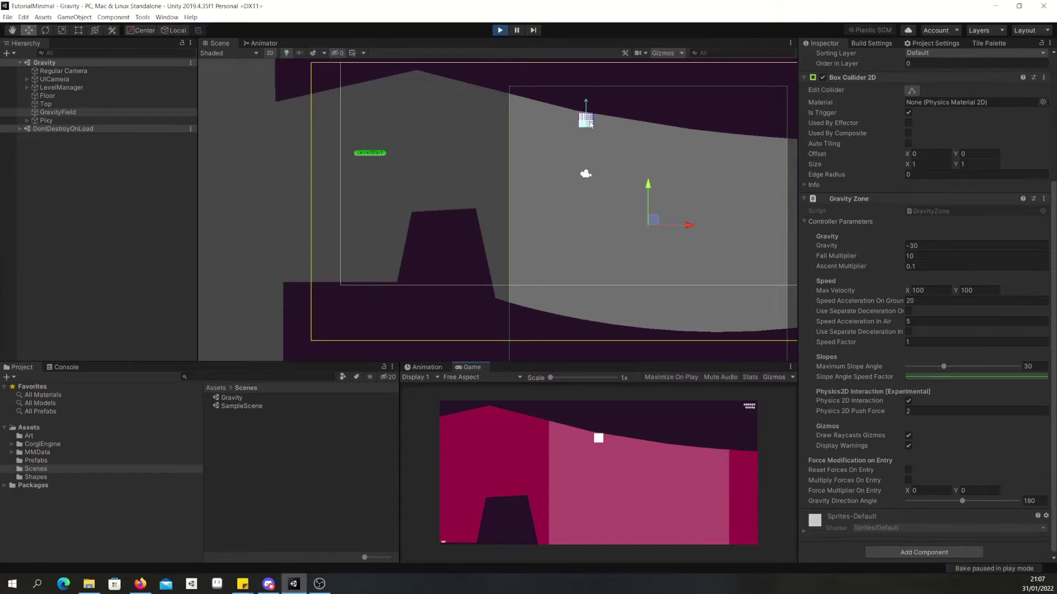
left_click(500, 31)
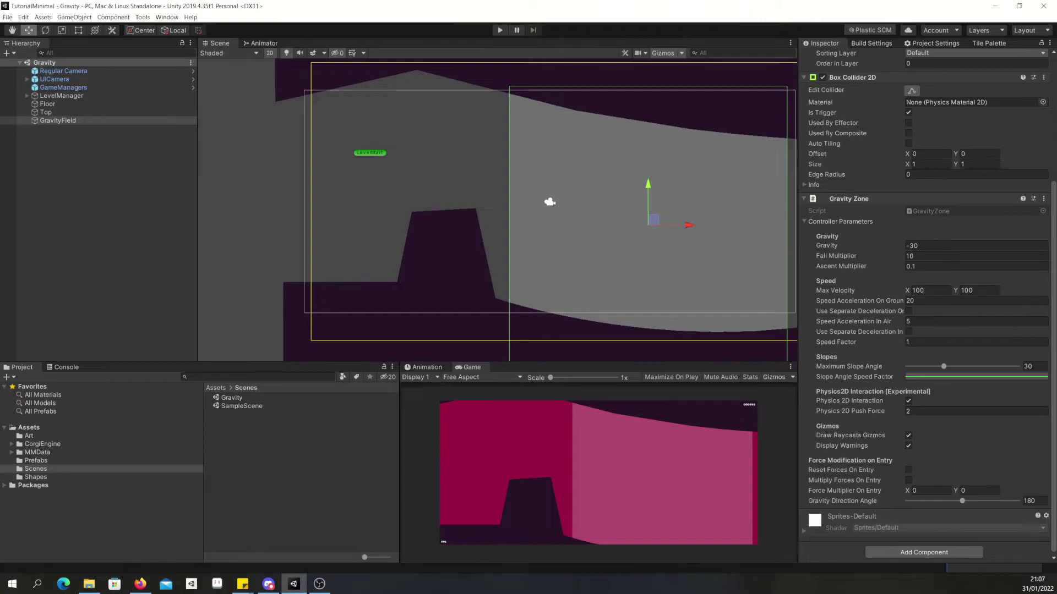
Back in Unity, set the Gravity Zone's Max Velocity X to 2.
left_click(320, 584)
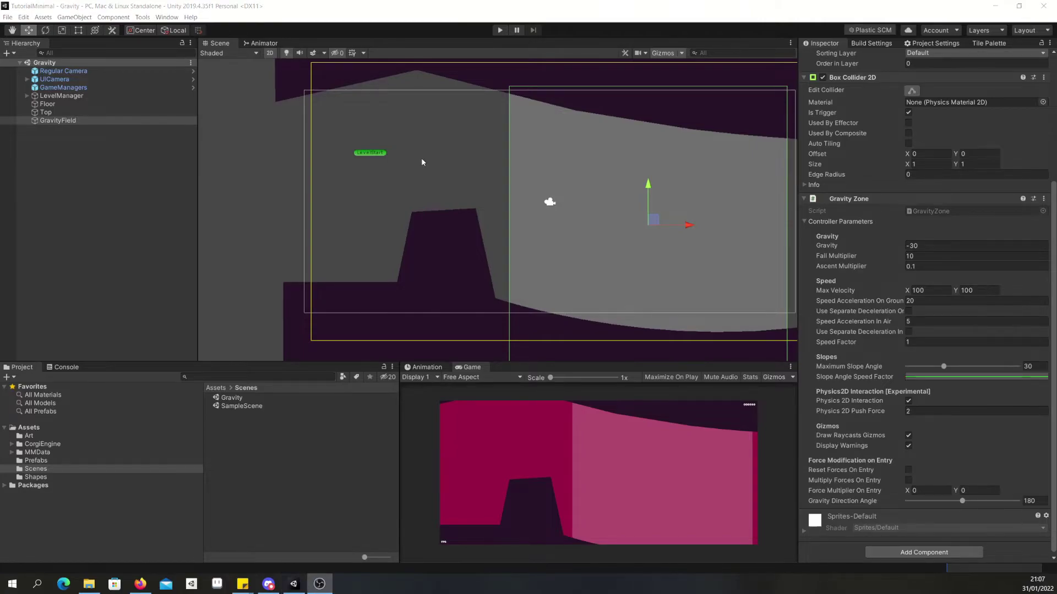
left_click(823, 283)
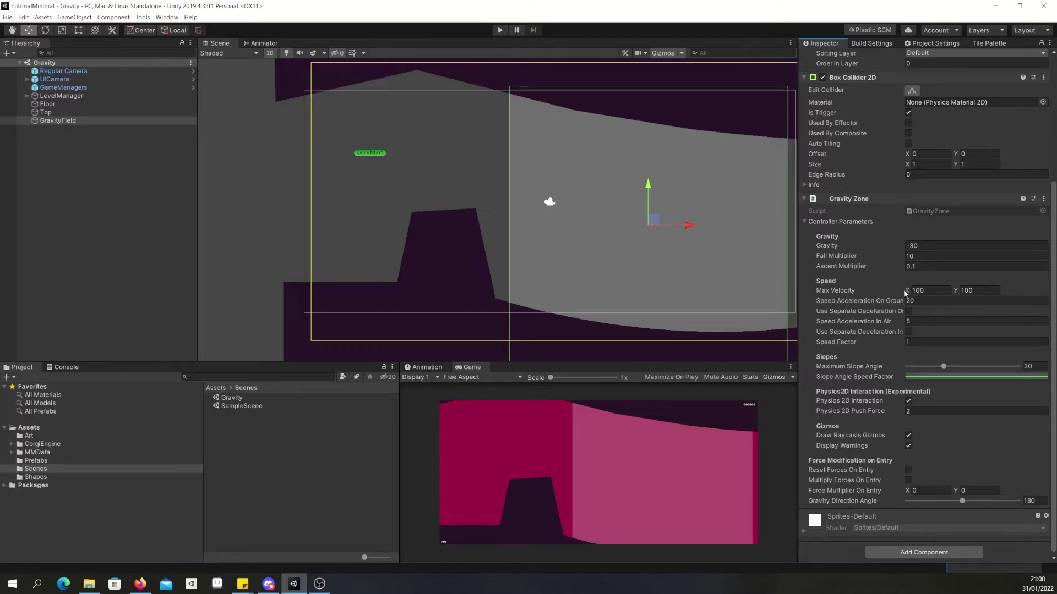
mouse_move(870, 296)
double_click(933, 288)
type("5")
key("BackSpace")
type("2")
Play-test the speed cap by moving the character left and right along the ceiling.
left_click(502, 29)
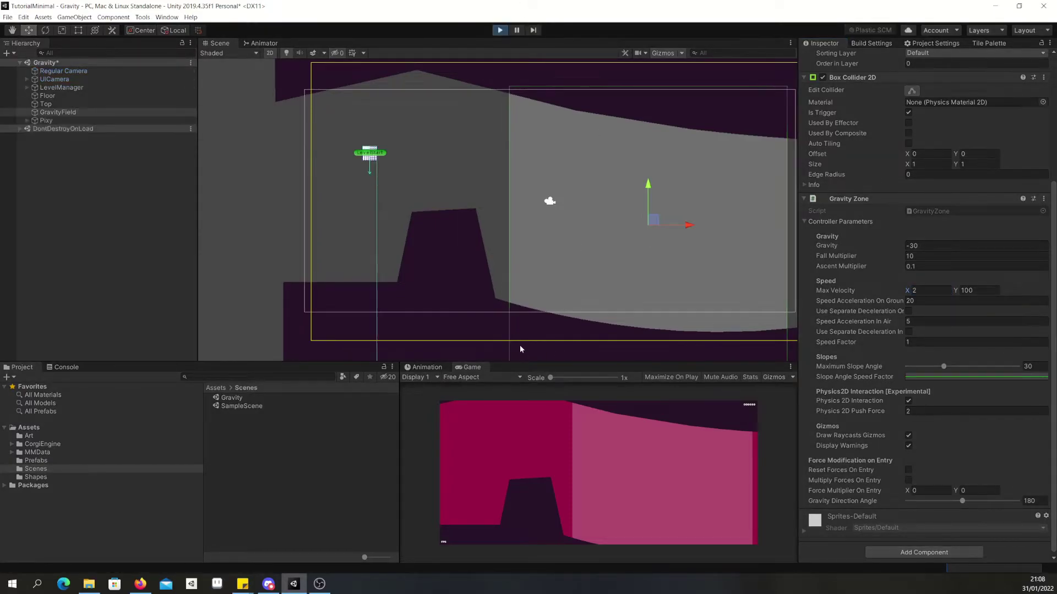
key("space")
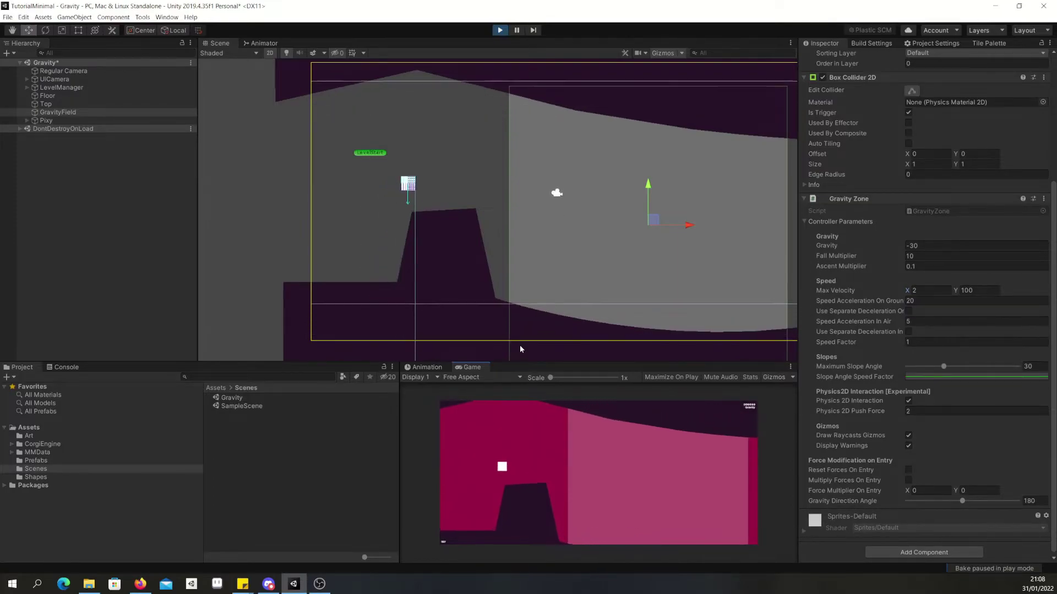
key("Right")
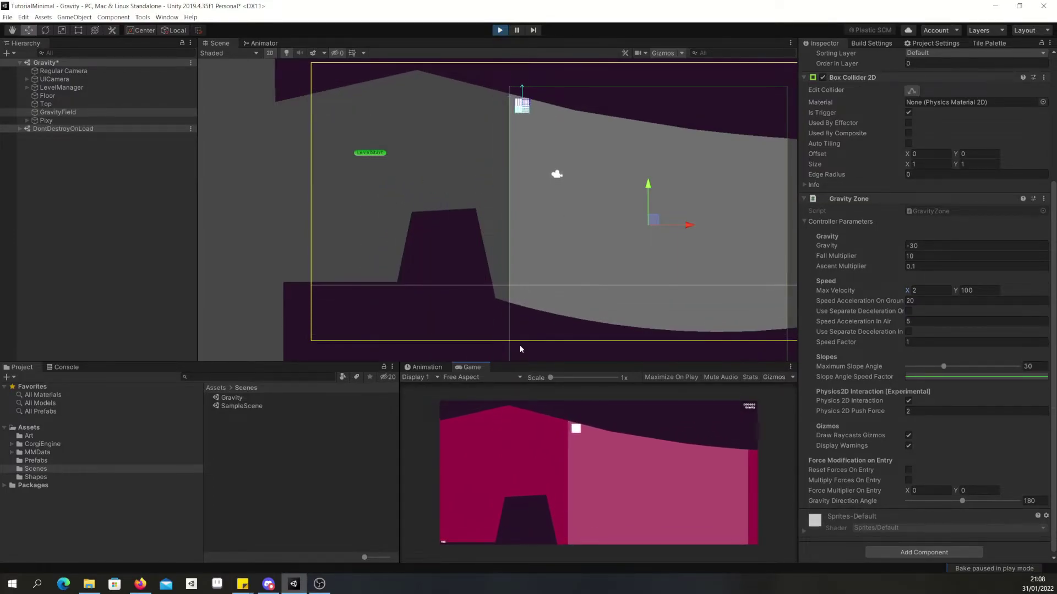
key("Right")
key("Right")
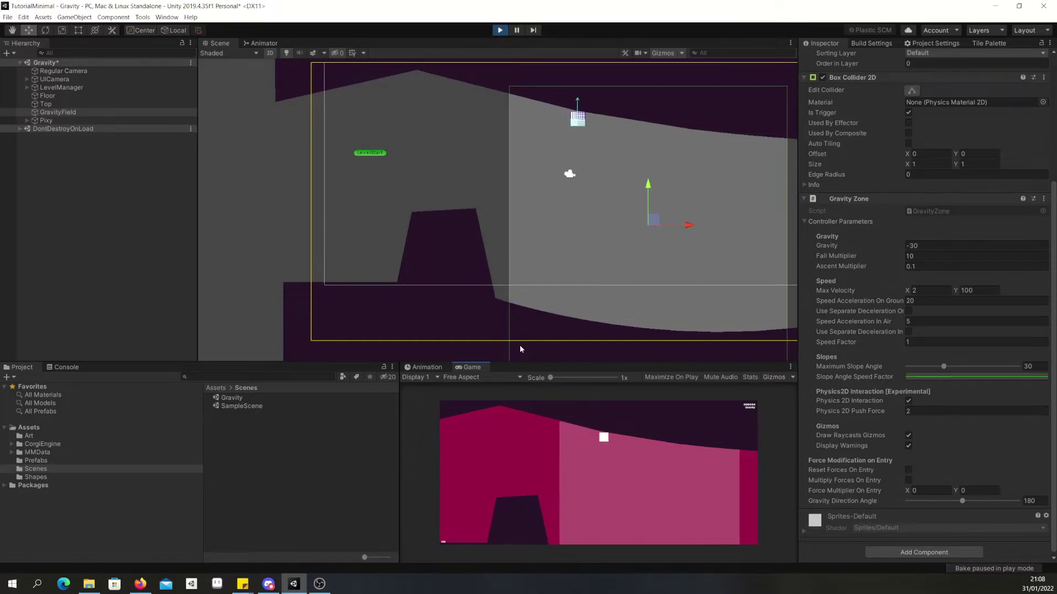
key("Left")
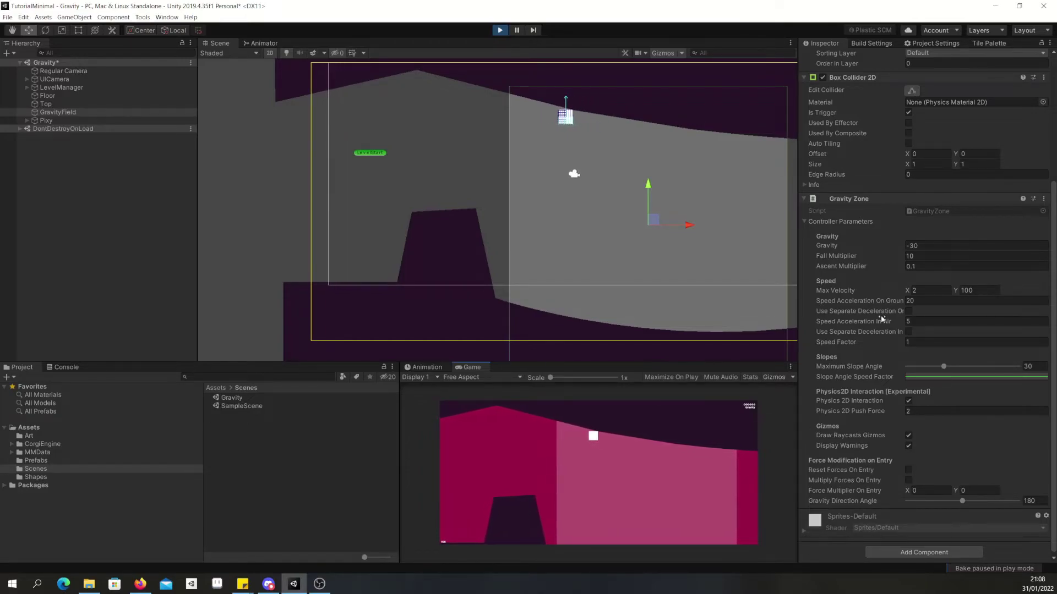
key("Right")
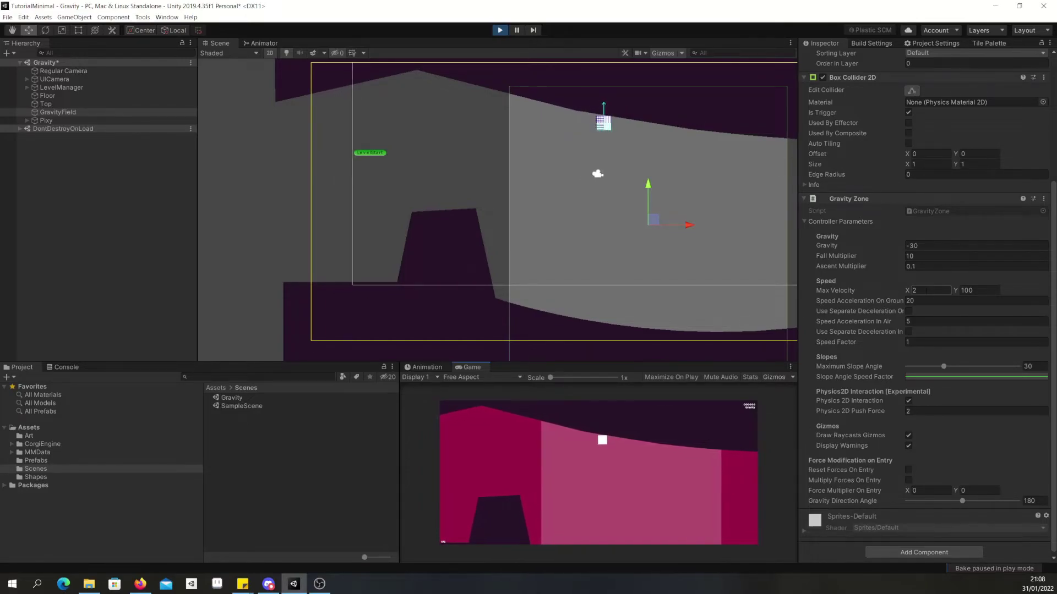
key("Left")
key("Right")
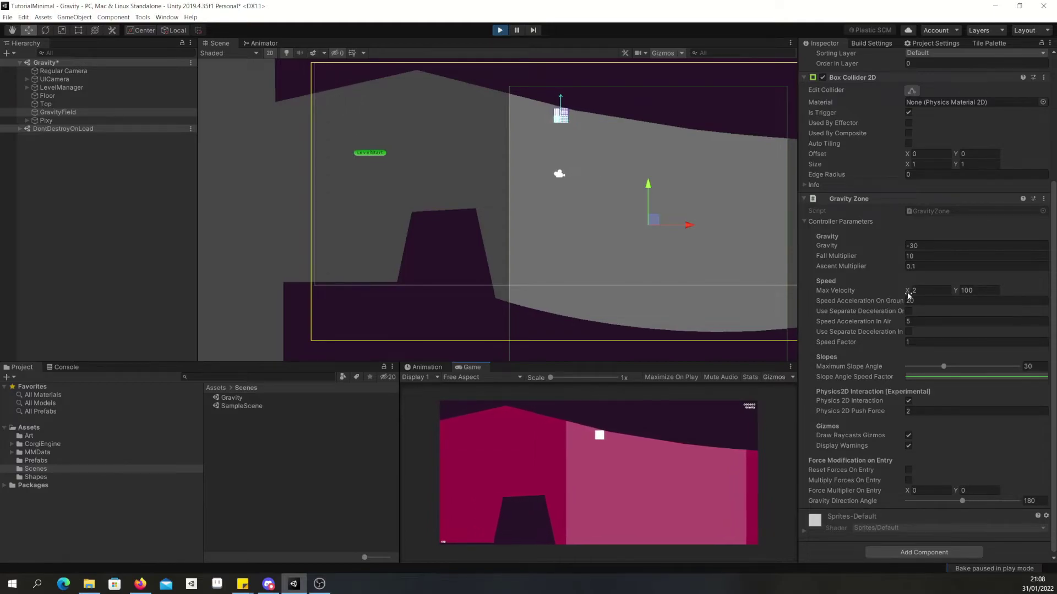
left_click(499, 30)
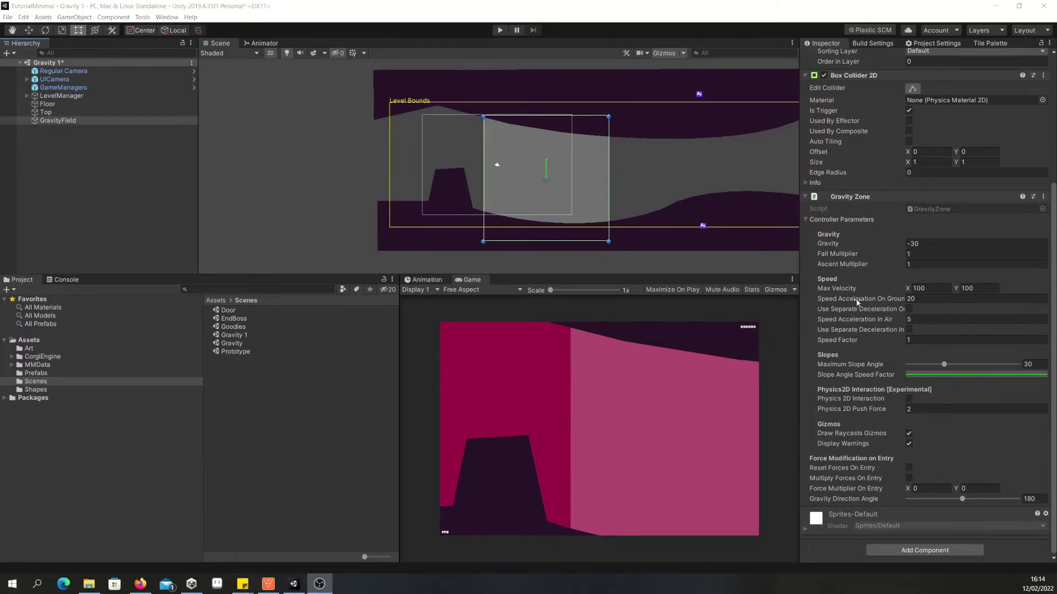
Focus the Speed Acceleration On Ground value and do a quick play run into the zone.
left_click(846, 296)
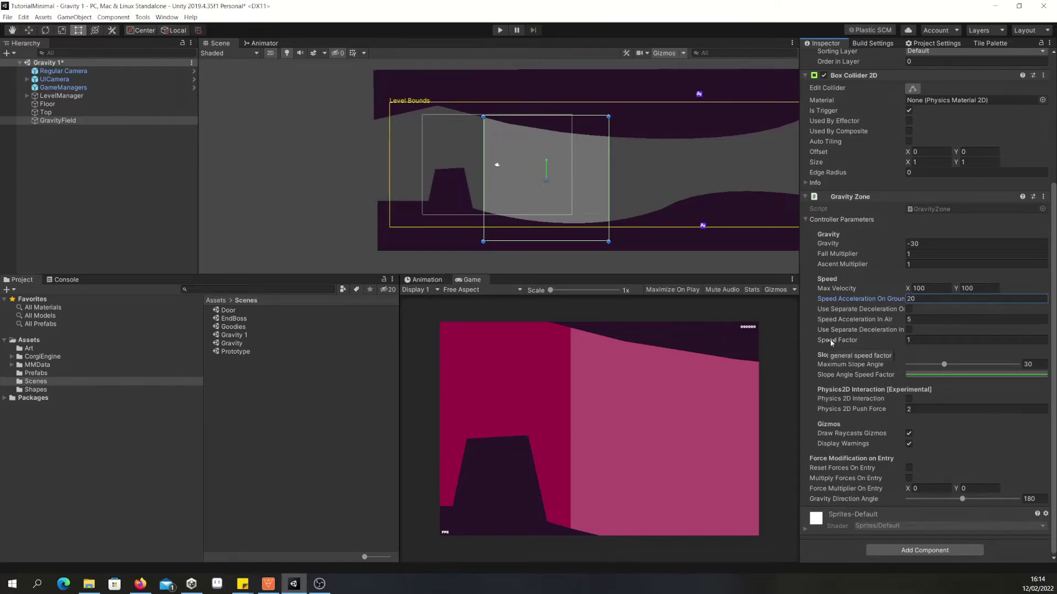
left_click(500, 29)
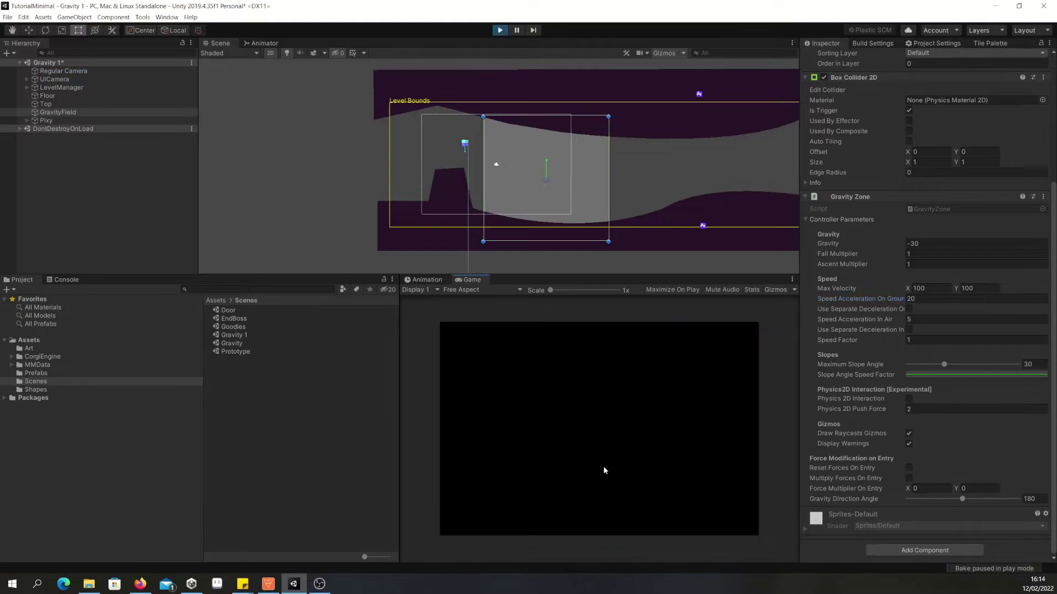
key("Right")
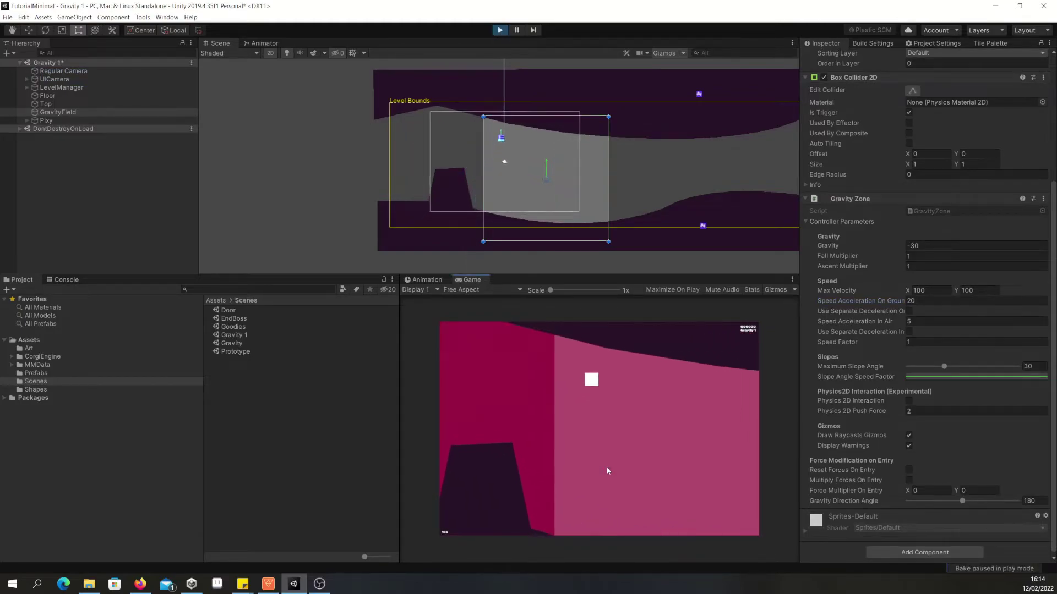
left_click(500, 30)
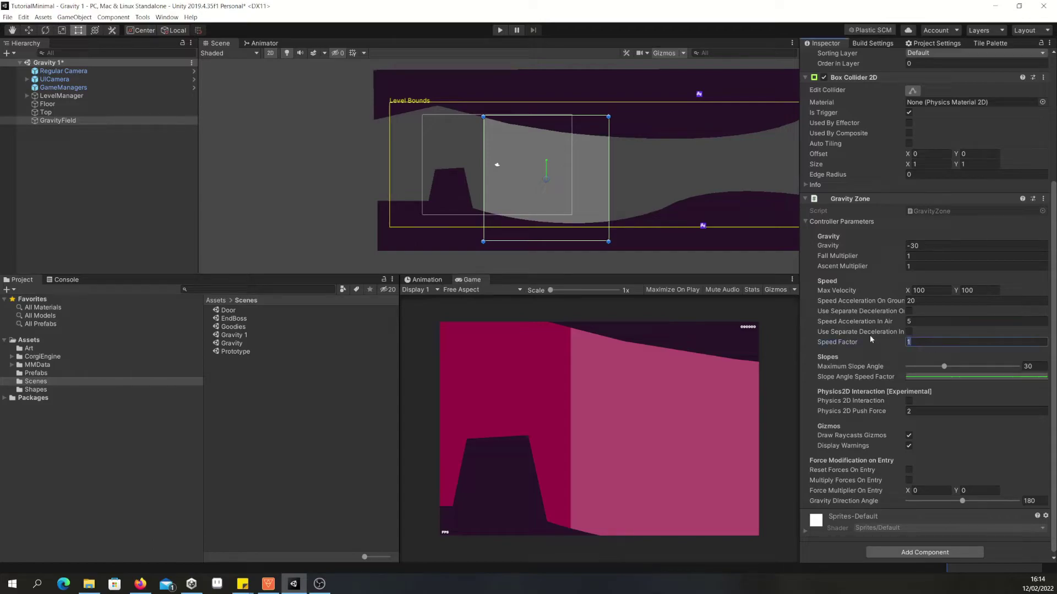
Set Speed Factor to 100, save, and play-test running through the gravity zone.
mouse_move(870, 336)
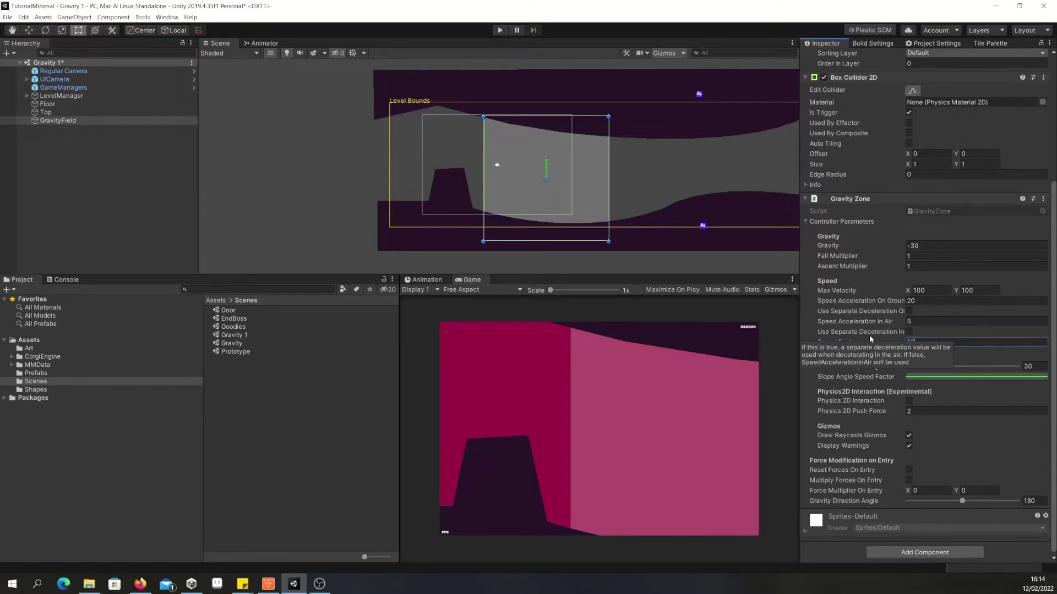
type("10")
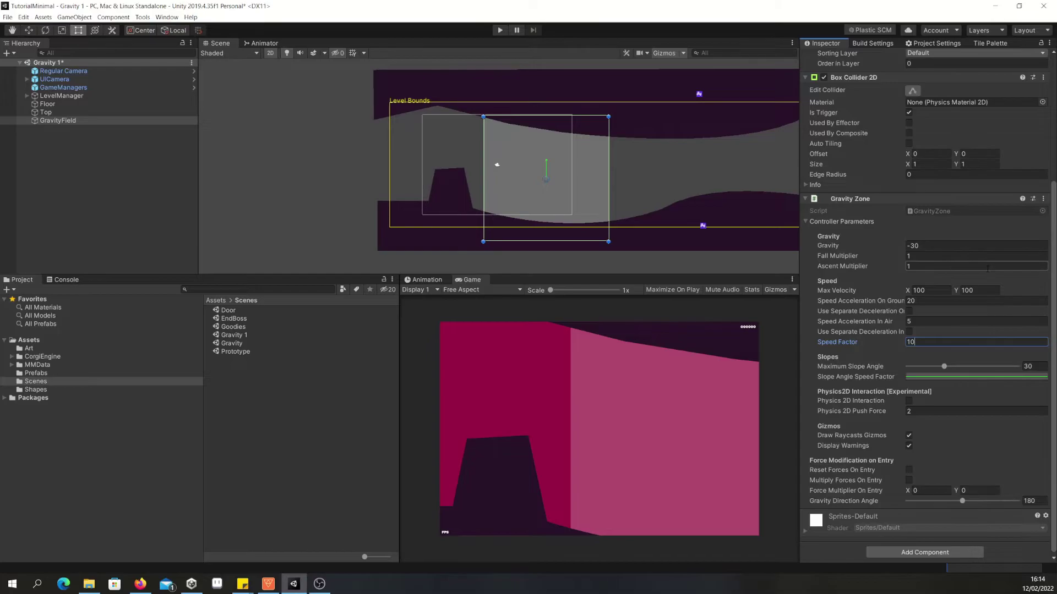
type("0")
key("ctrl+s")
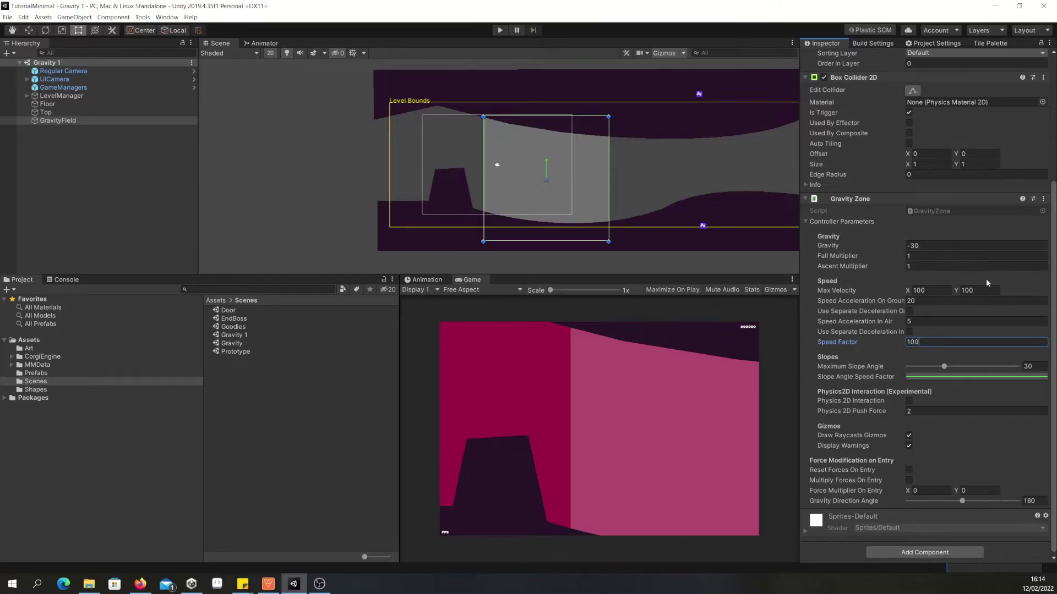
left_click(500, 31)
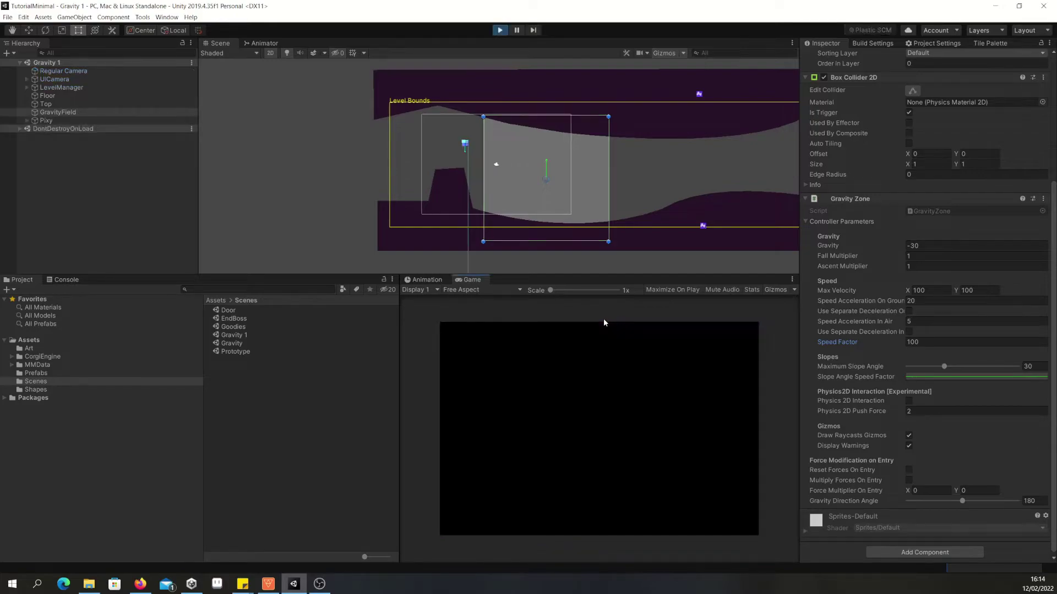
key("Right")
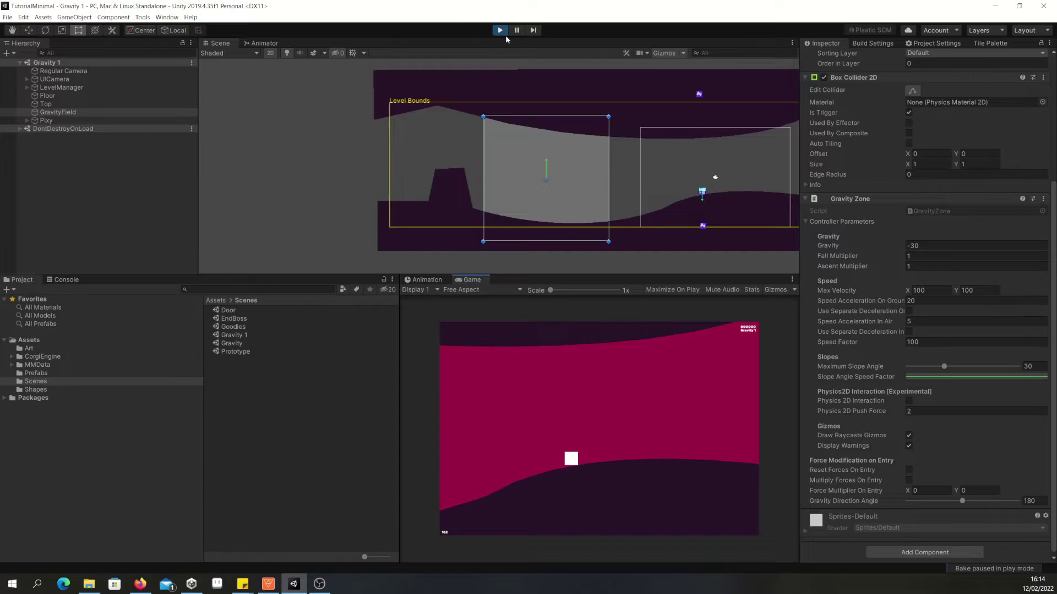
key("Left")
key("Left")
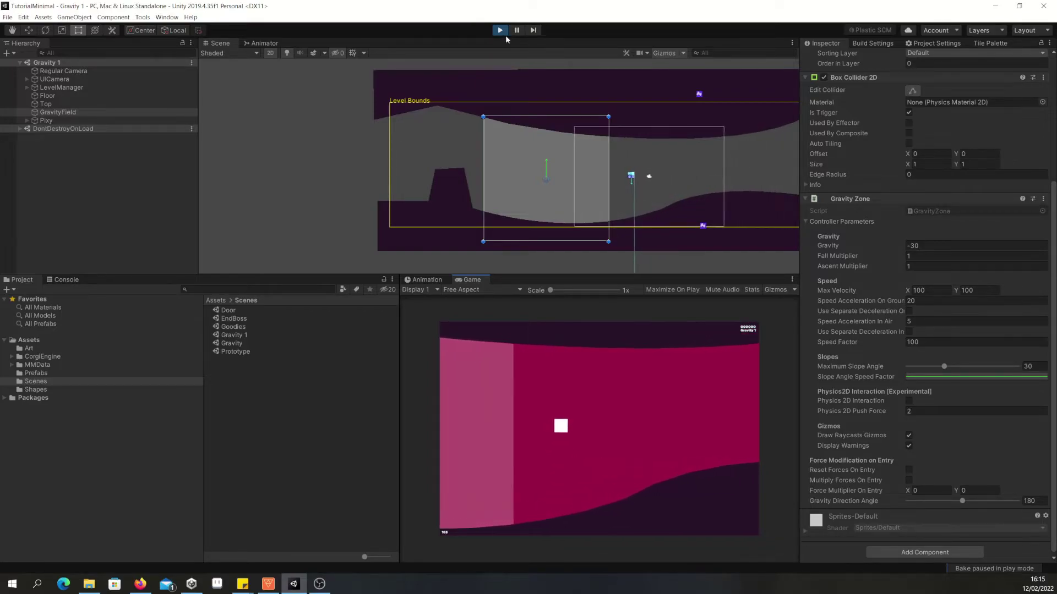
key("Left")
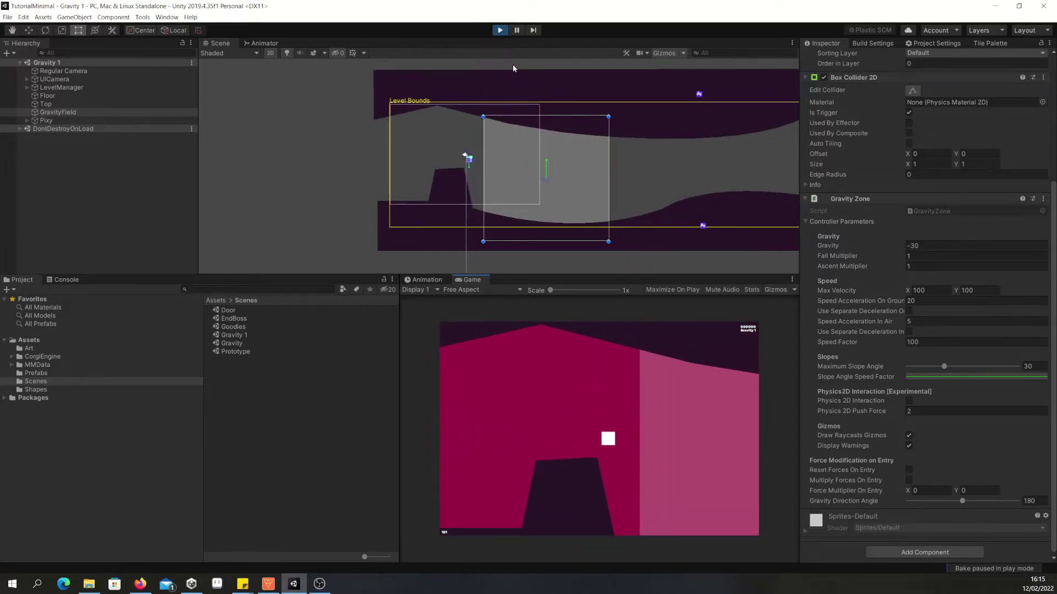
left_click(500, 29)
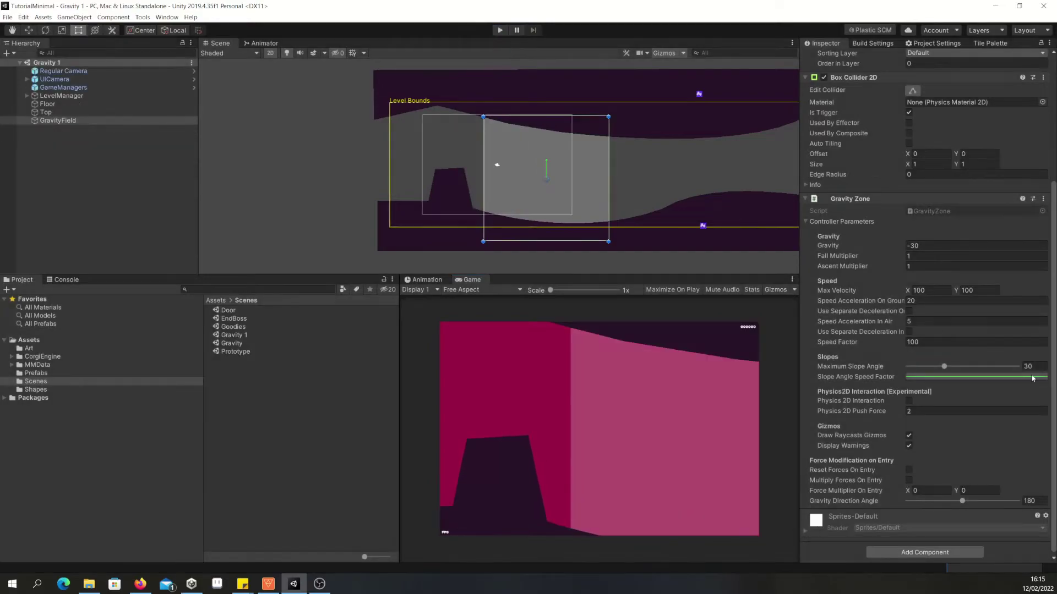
Set the zone's Speed Factor to 1 and turn off Physics 2D Interaction.
left_click(883, 342)
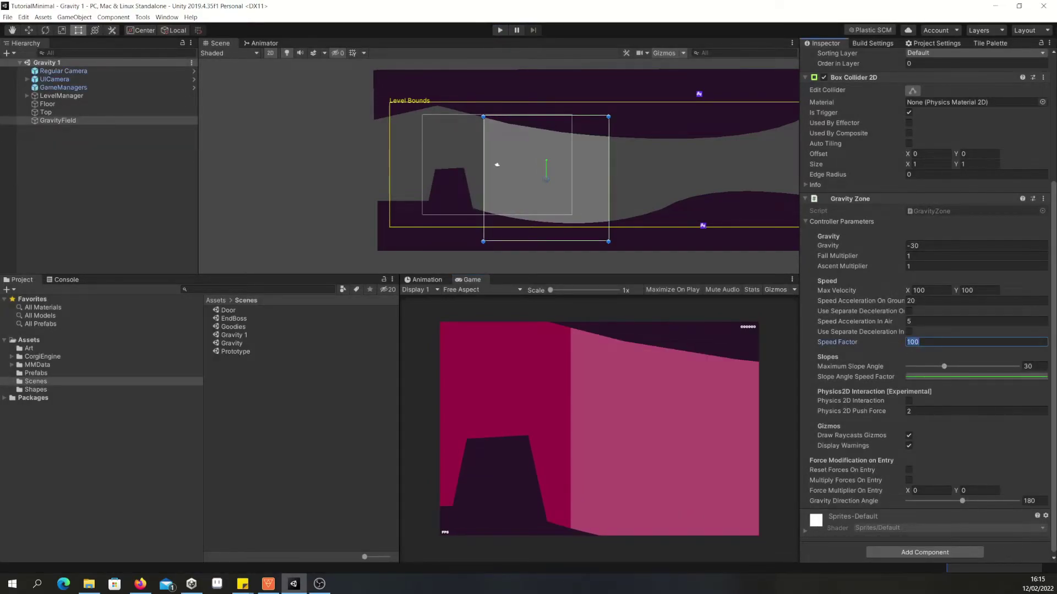
type("1")
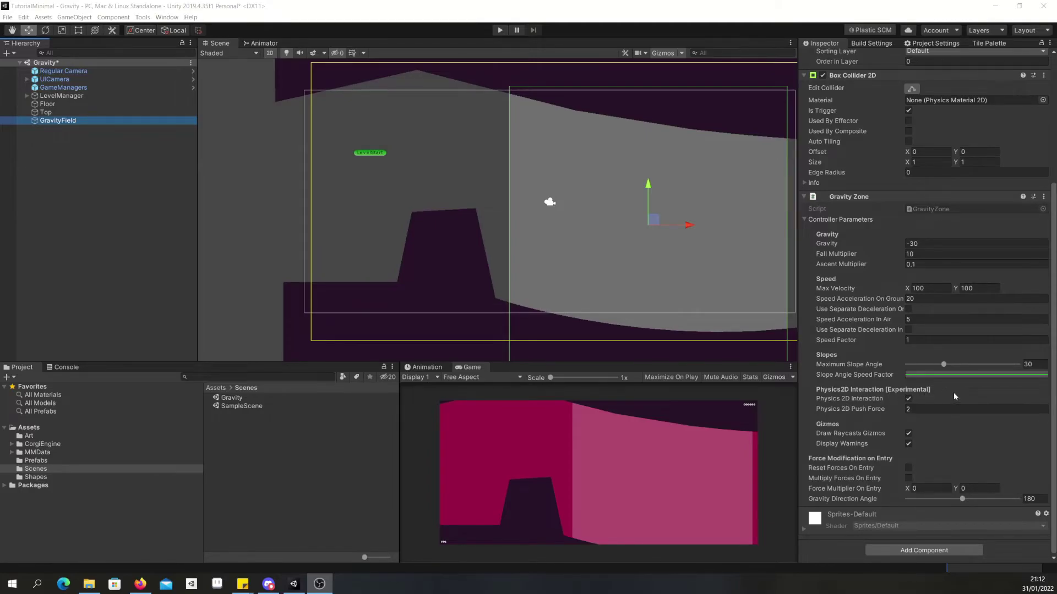
left_click(908, 399)
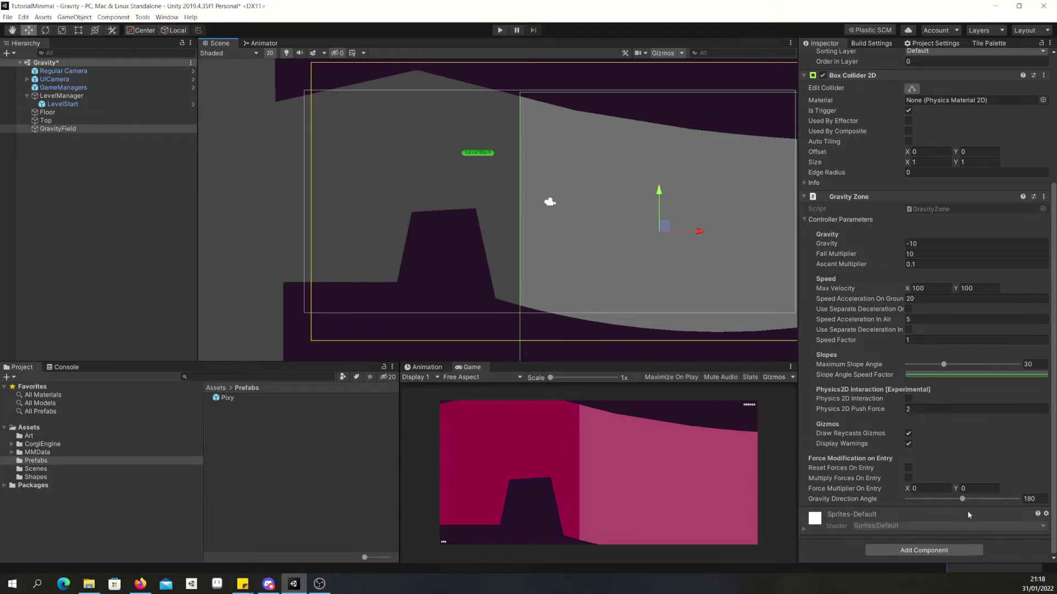
Tilt the Gravity Direction Angle to 143, save, and play-test the diagonal pull.
mouse_move(962, 499)
left_mouse_down()
mouse_move(980, 500)
mouse_move(950, 503)
left_mouse_up()
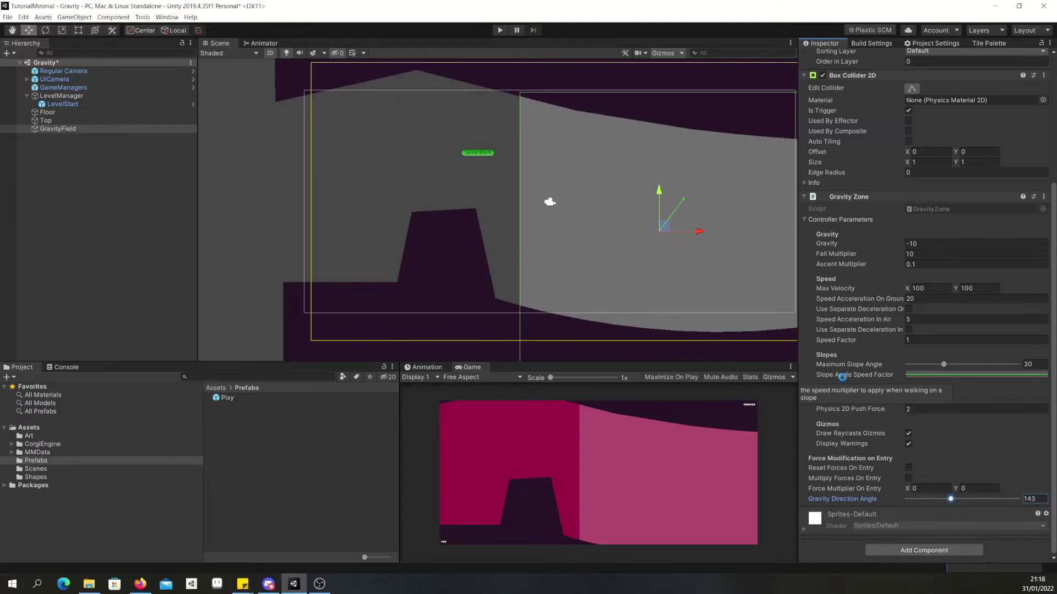
key("ctrl+s")
left_click(500, 30)
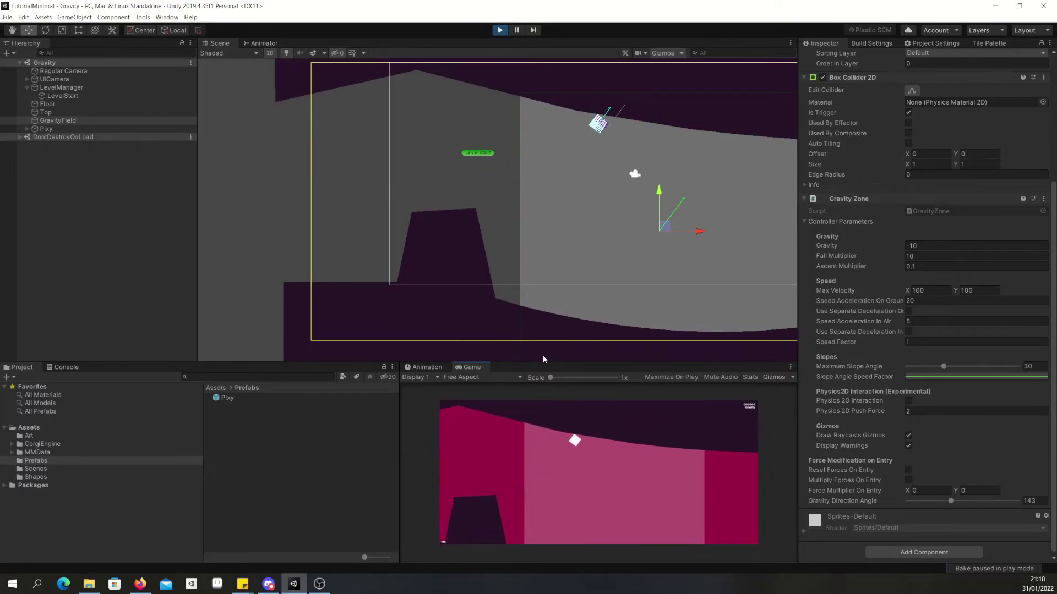
left_click(500, 30)
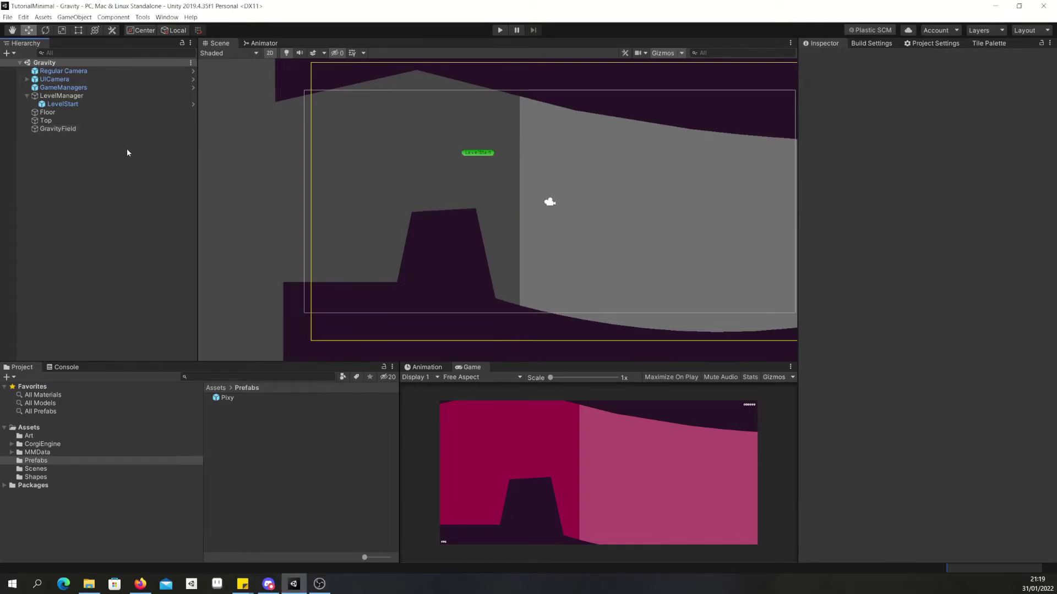
Select the Pixy prefab and list its Character Gravity Transition Forces Mode options, currently Reset.
left_click(80, 122)
left_click(80, 130)
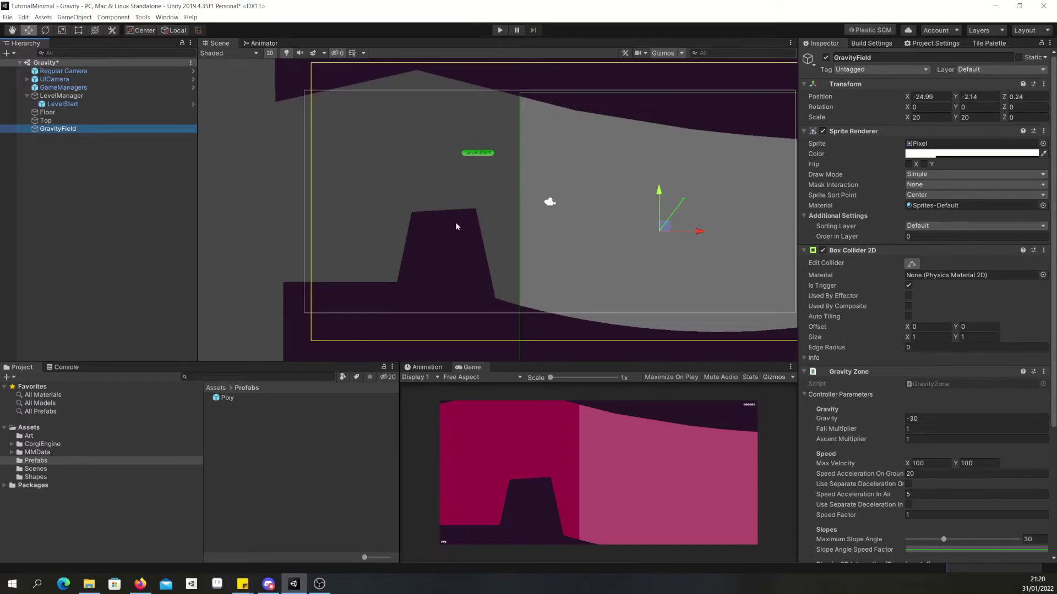
left_click(231, 402)
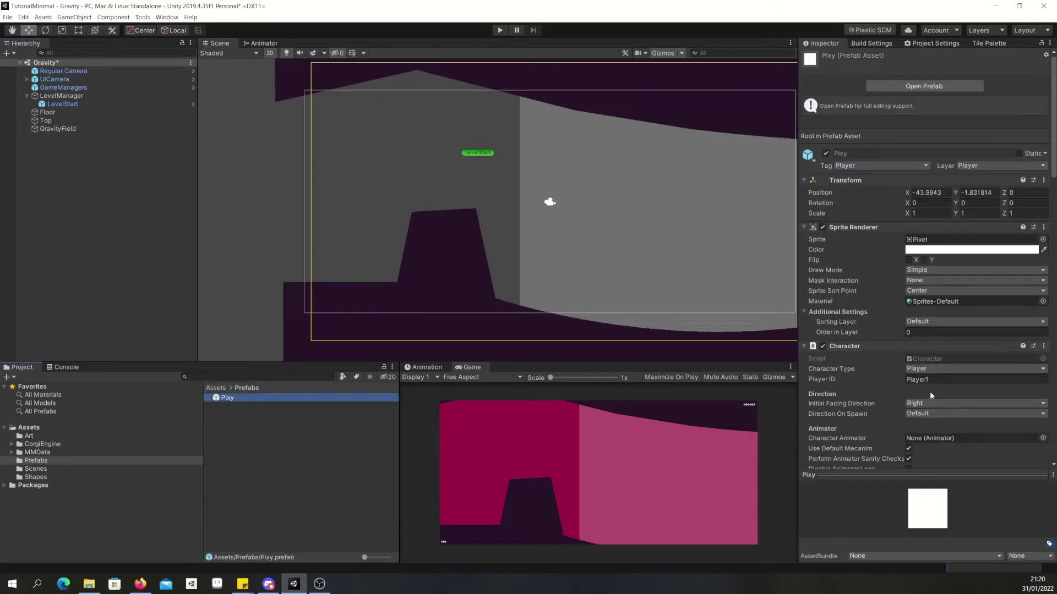
scroll(875, 363, "down", 15)
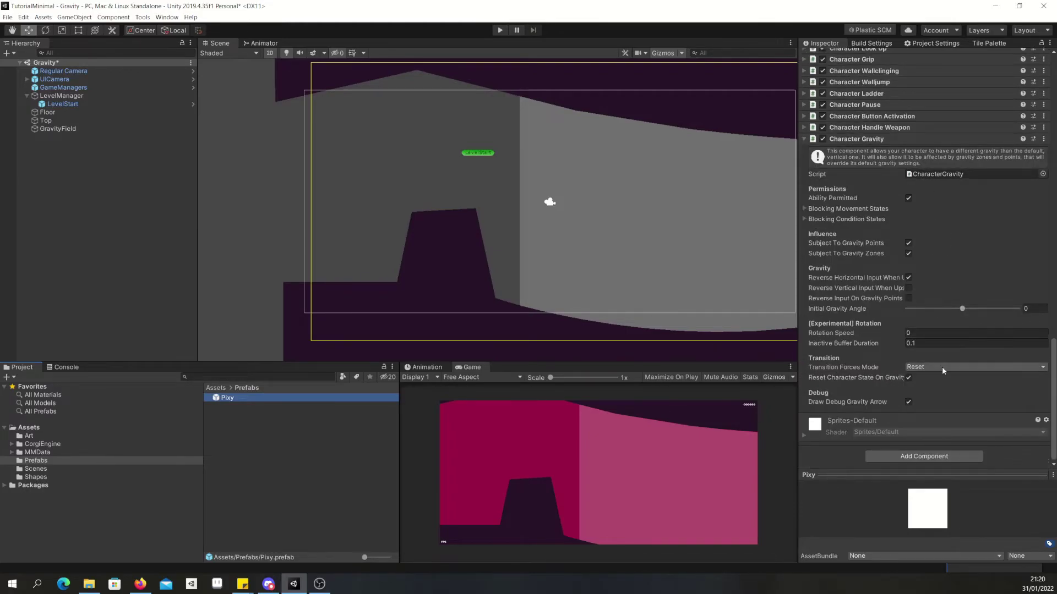
left_click(926, 368)
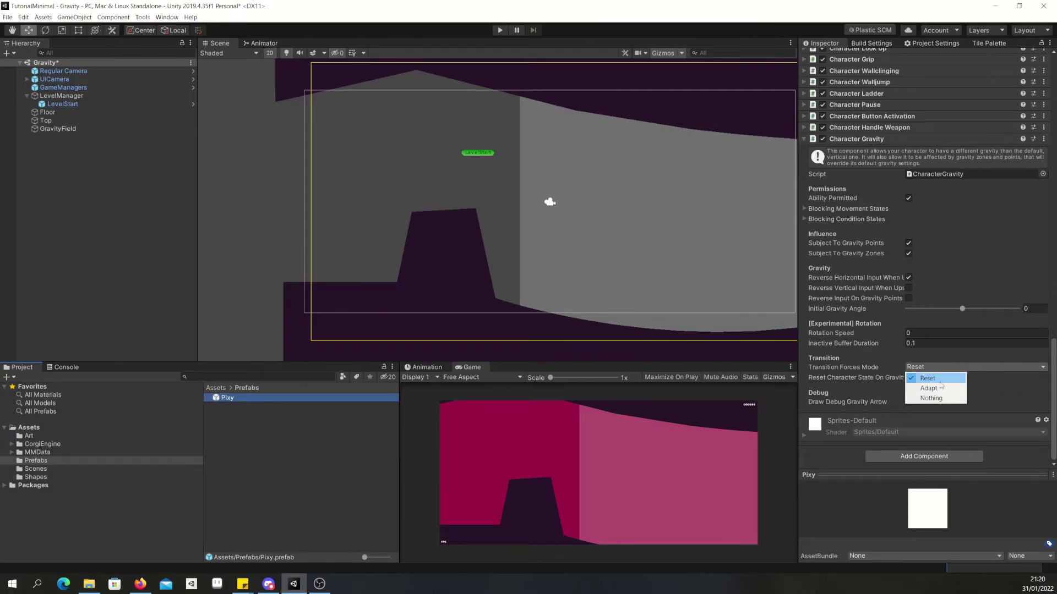
Keep Reset as transition mode and playtest Pixy running in and out of the gravity field repeatedly.
left_click(946, 353)
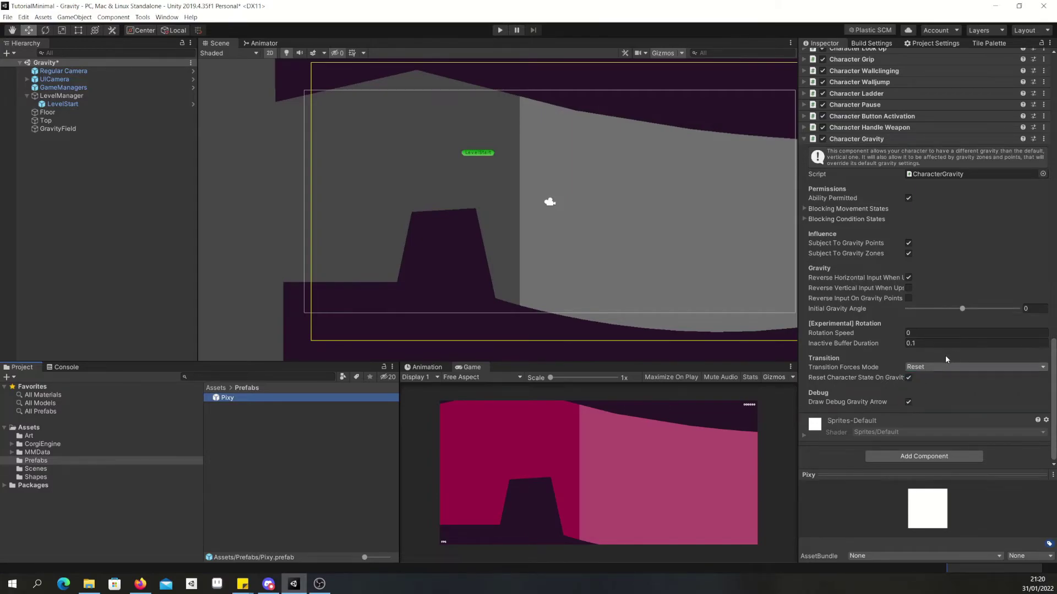
left_click(500, 31)
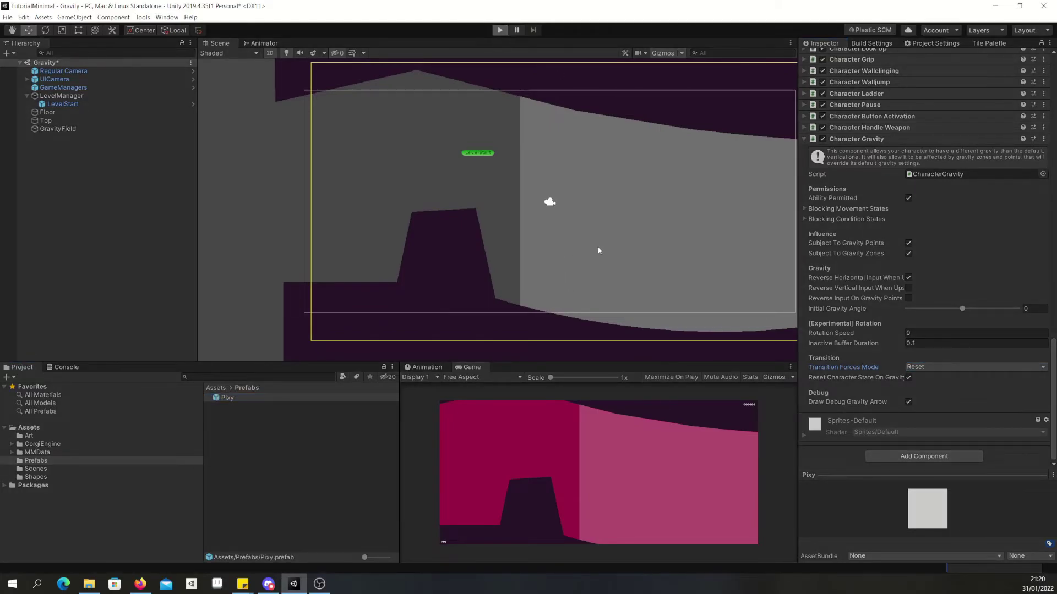
key("Right")
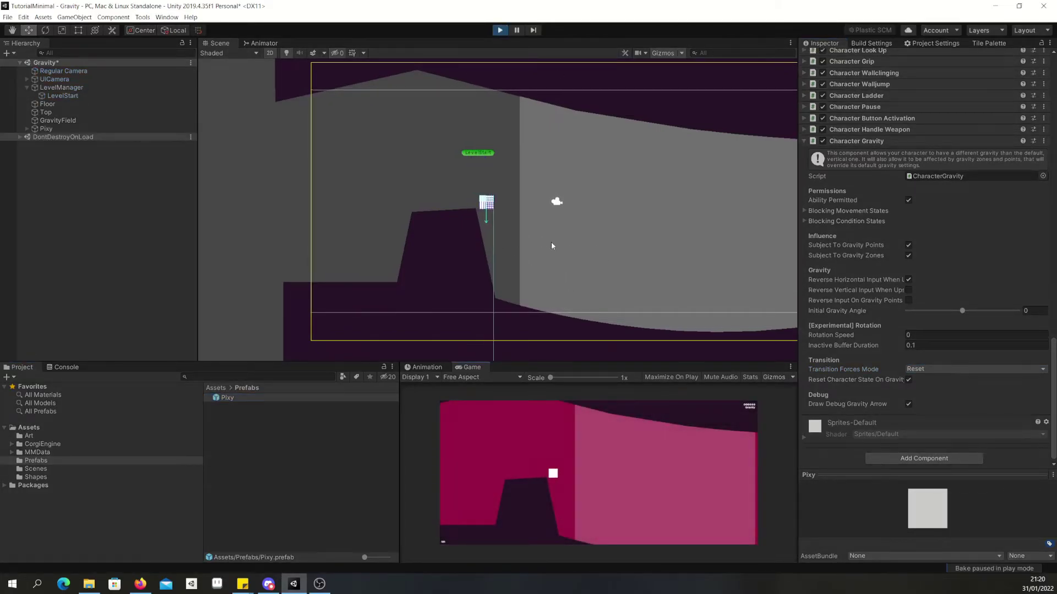
key("Left")
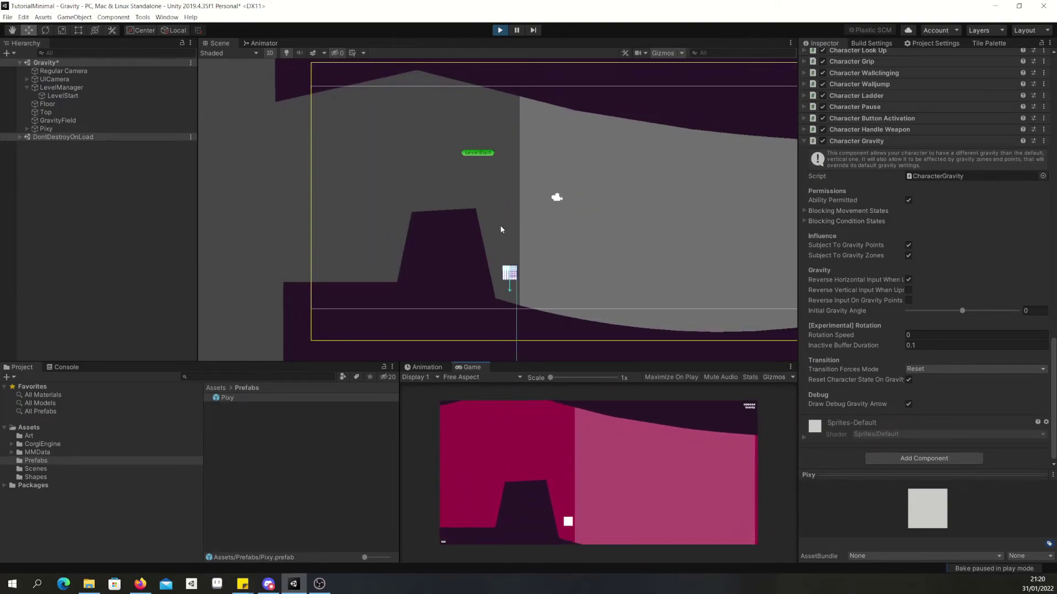
key("Right")
key("Left")
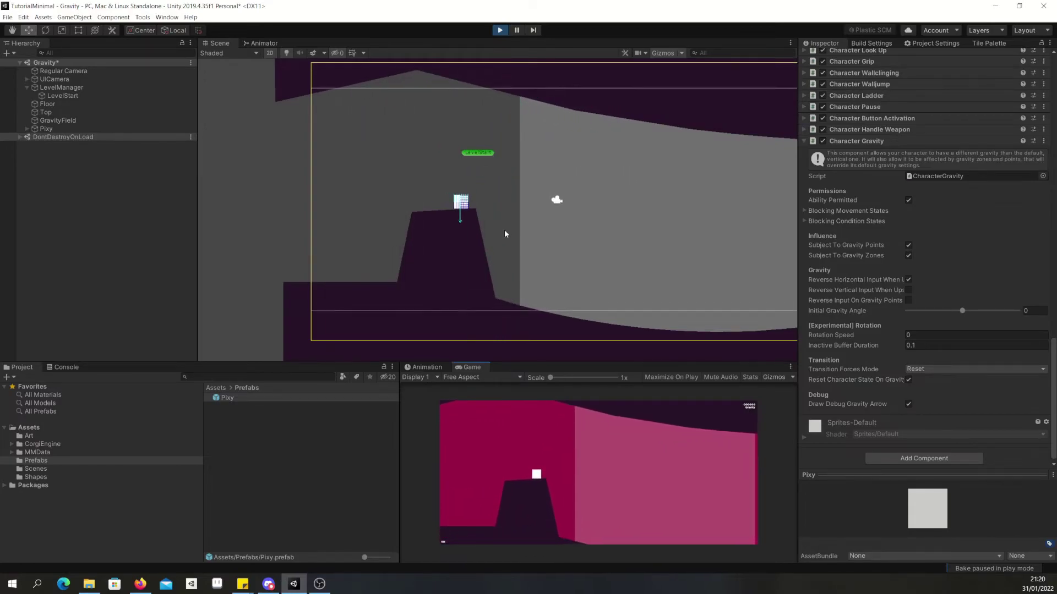
key("Right")
key("Left")
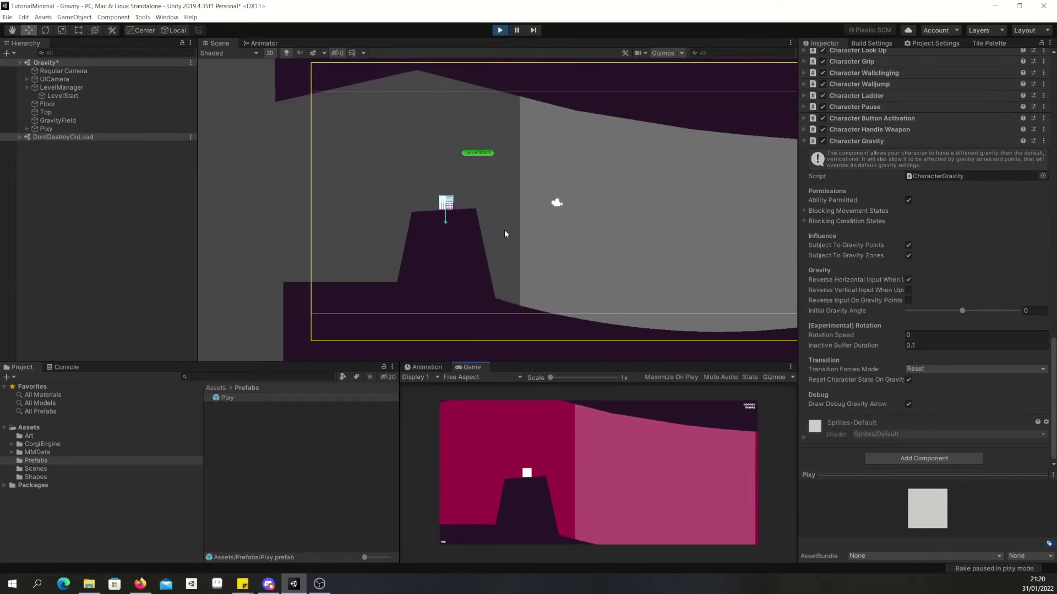
key("Right")
key("Left")
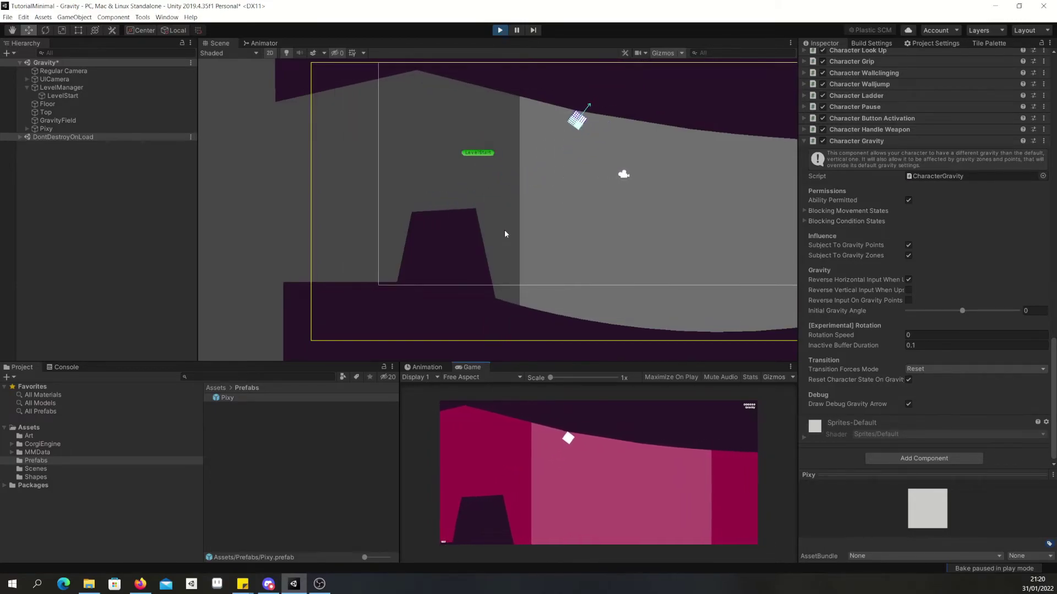
left_click(500, 30)
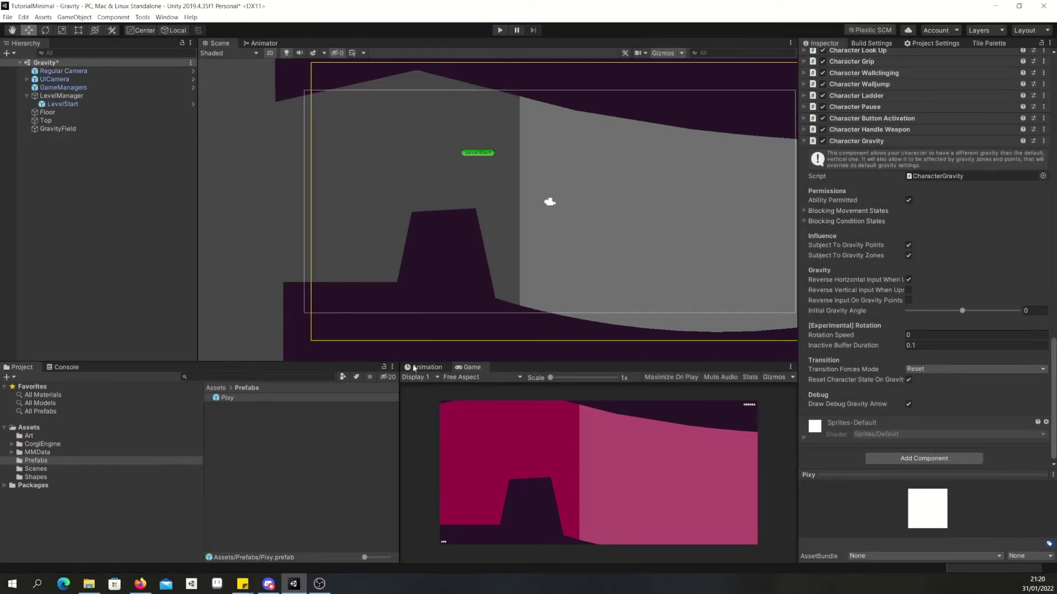
Switch the Pixy prefab's Transition Forces Mode from Reset to Adapt and start a play test.
left_click(235, 397)
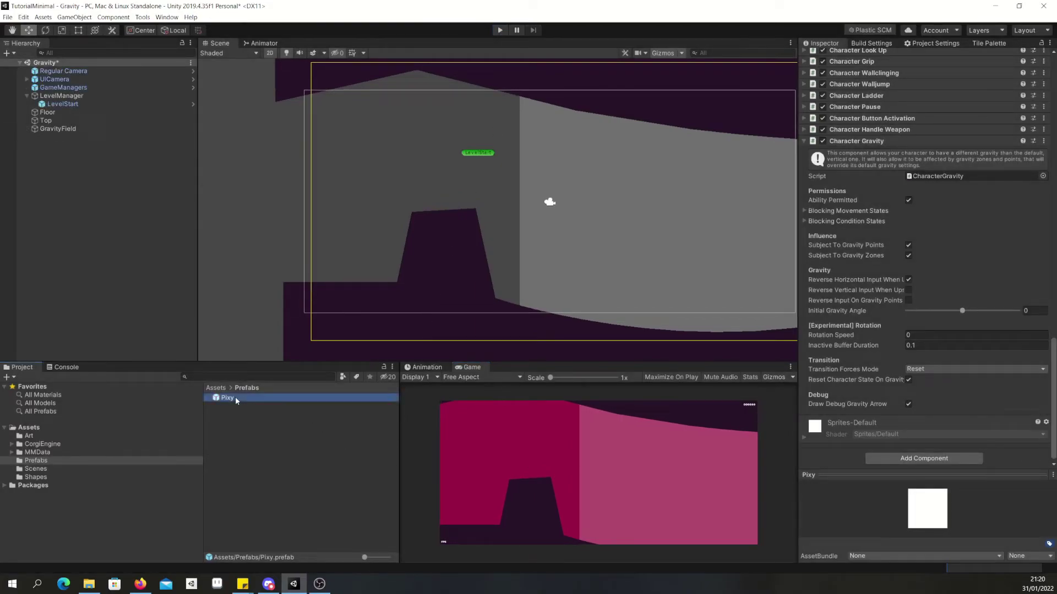
left_click(923, 368)
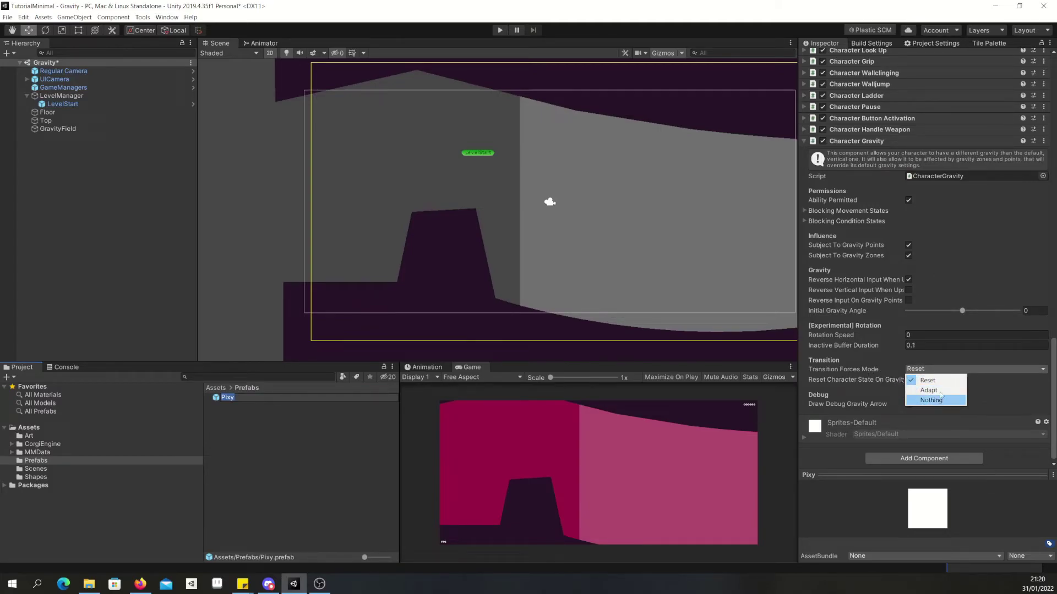
left_click(935, 390)
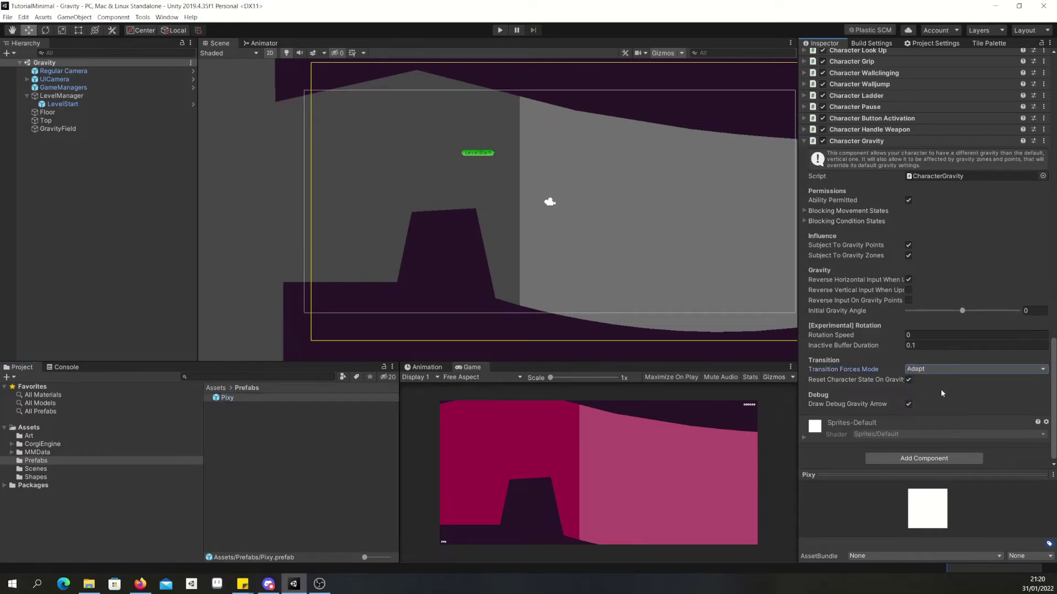
left_click(498, 31)
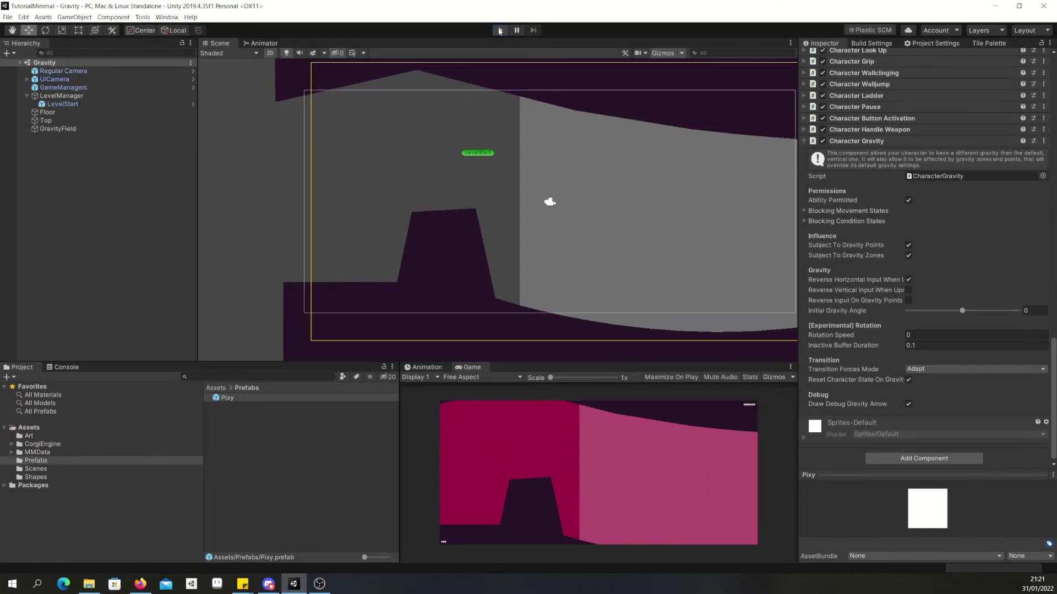
Create an empty GameObject from the Hierarchy and rename it GravityPoint.
right_click(52, 157)
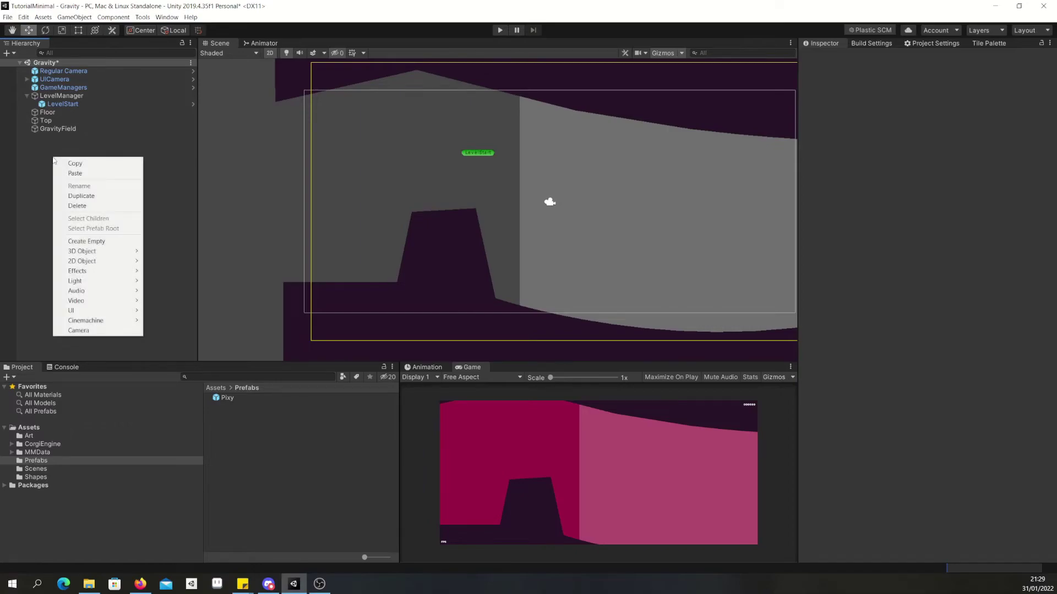
left_click(126, 244)
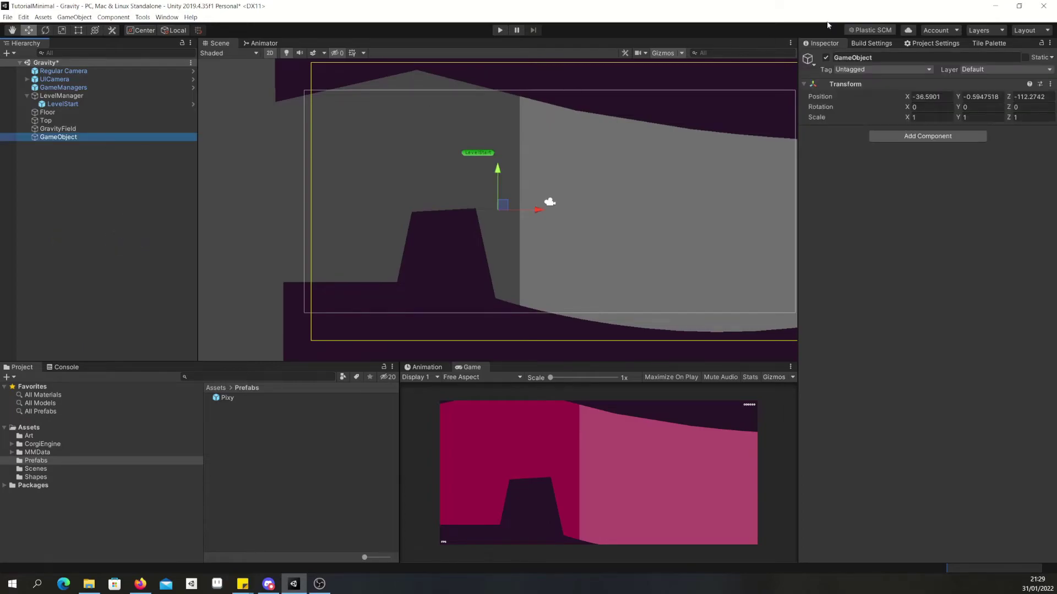
left_click(884, 57)
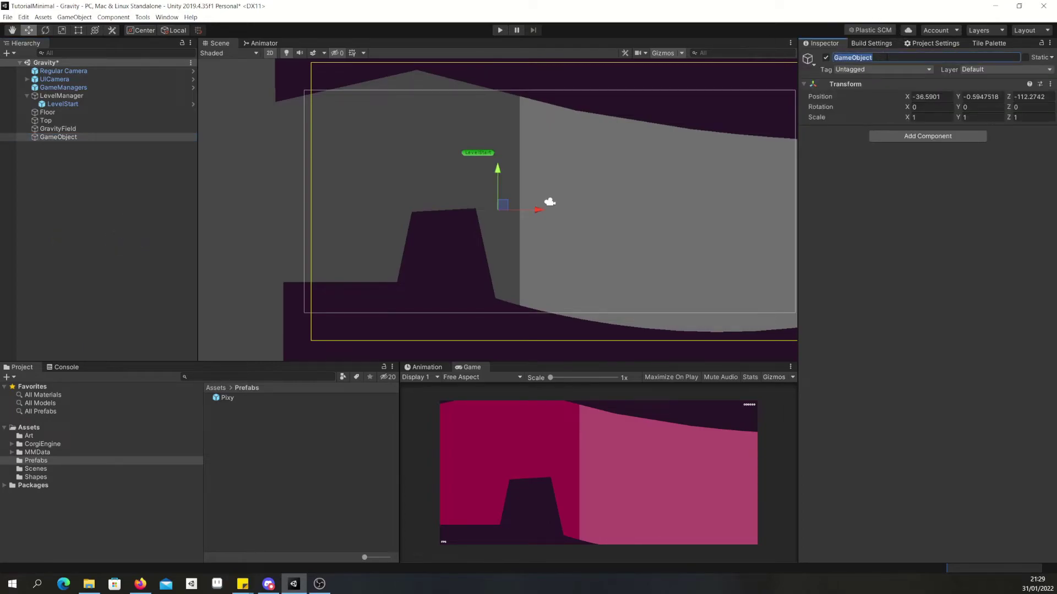
type("GravityPoint")
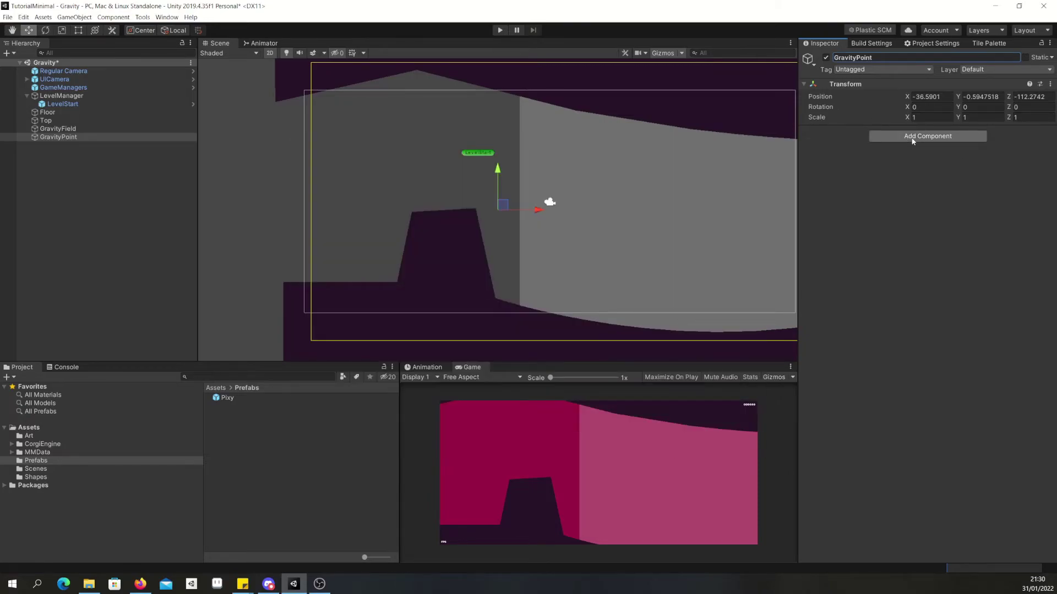
Add a Sprite Renderer to GravityPoint using the white circle AchievementIcon sprite.
left_click(912, 140)
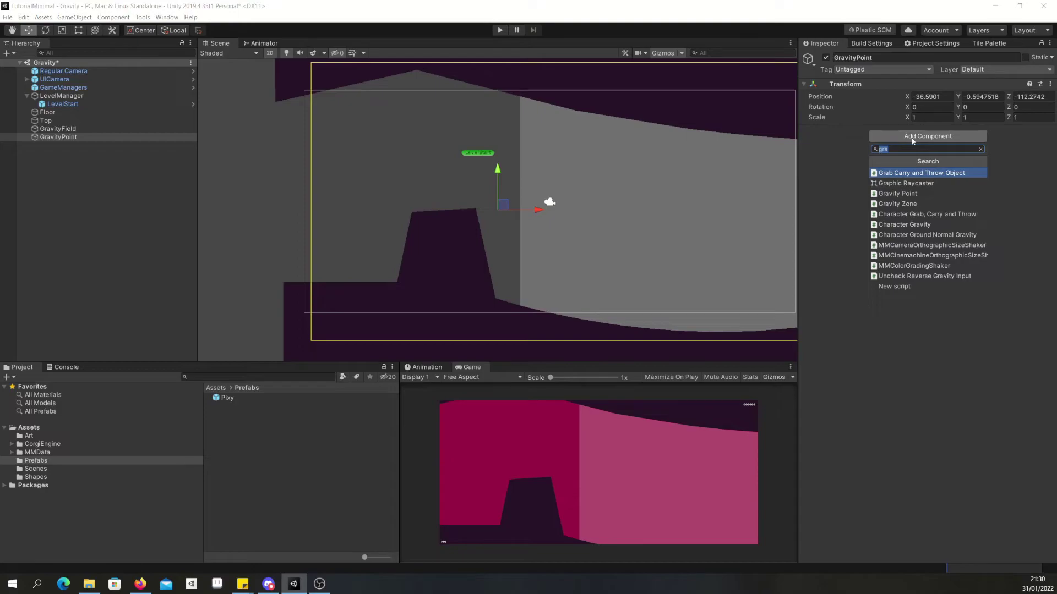
type("sp")
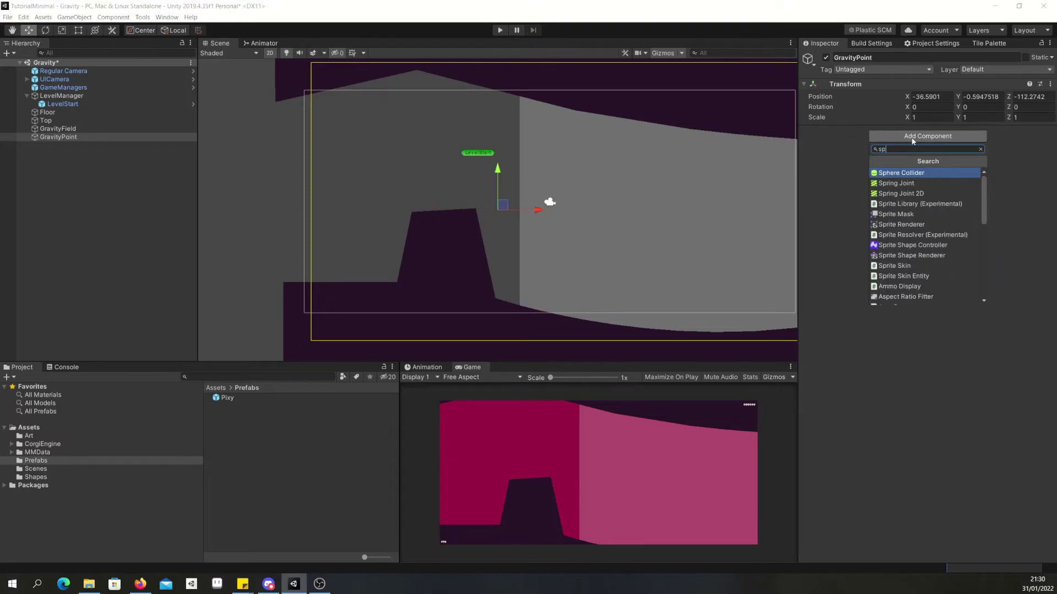
type("rit")
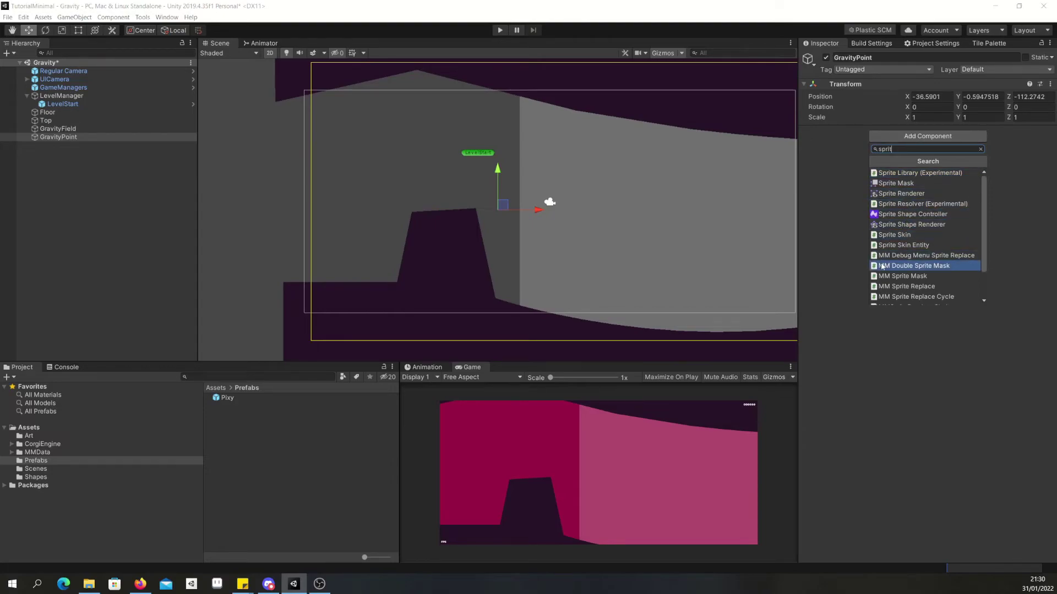
left_click(908, 194)
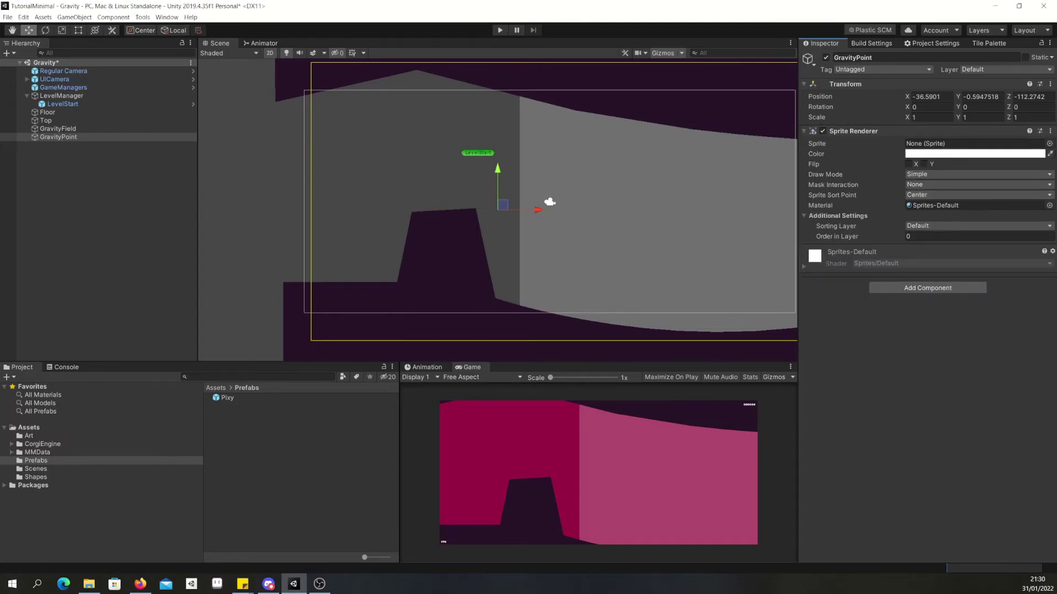
left_click(1049, 143)
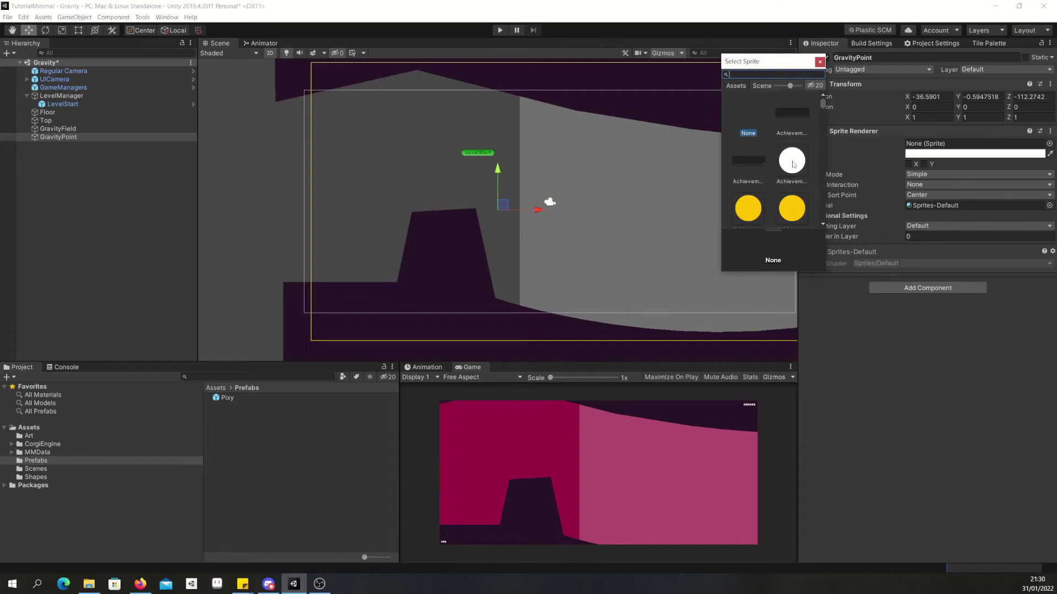
double_click(793, 164)
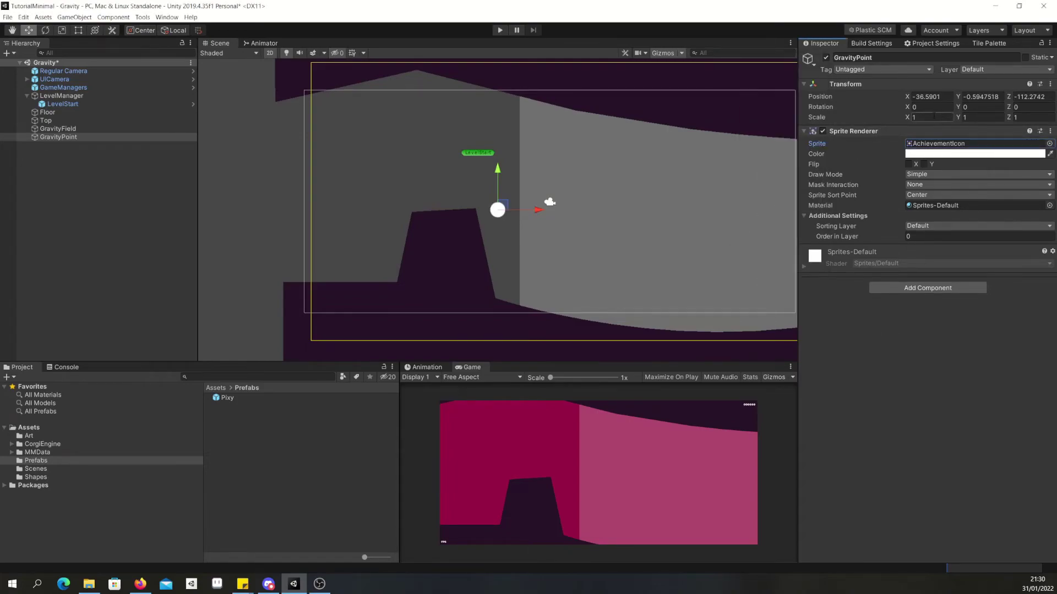
Scale GravityPoint to 2 by 2 and set its Z position to 0.
left_click(933, 116)
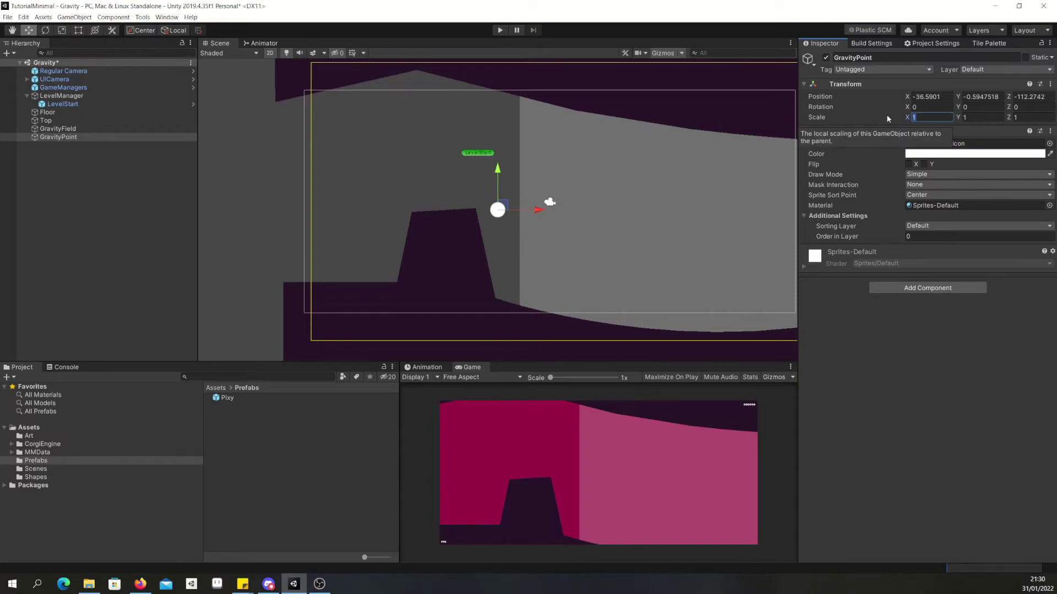
type("2")
key("Tab")
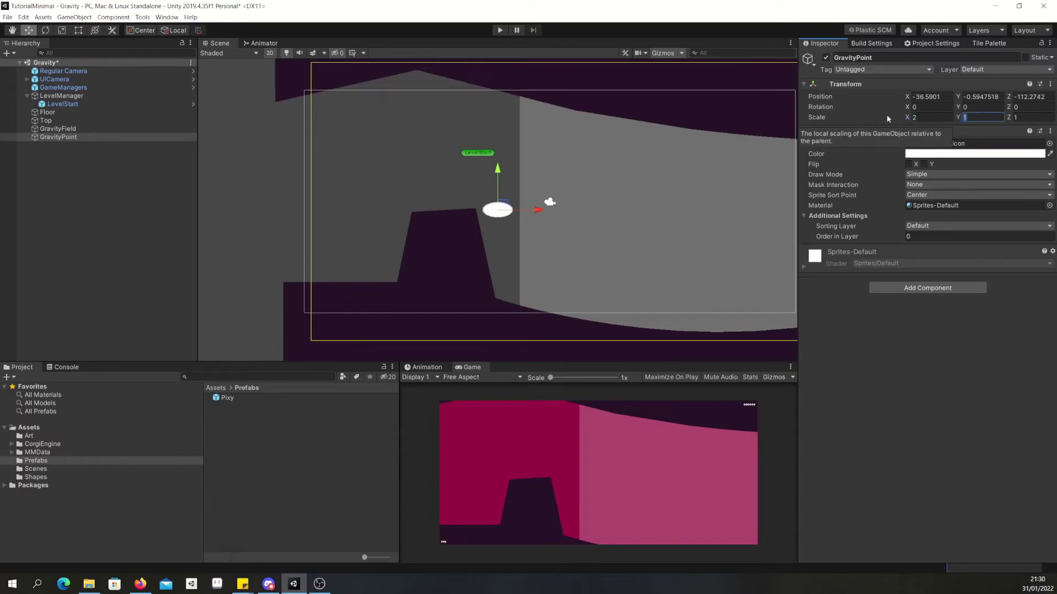
type("2")
key("Tab")
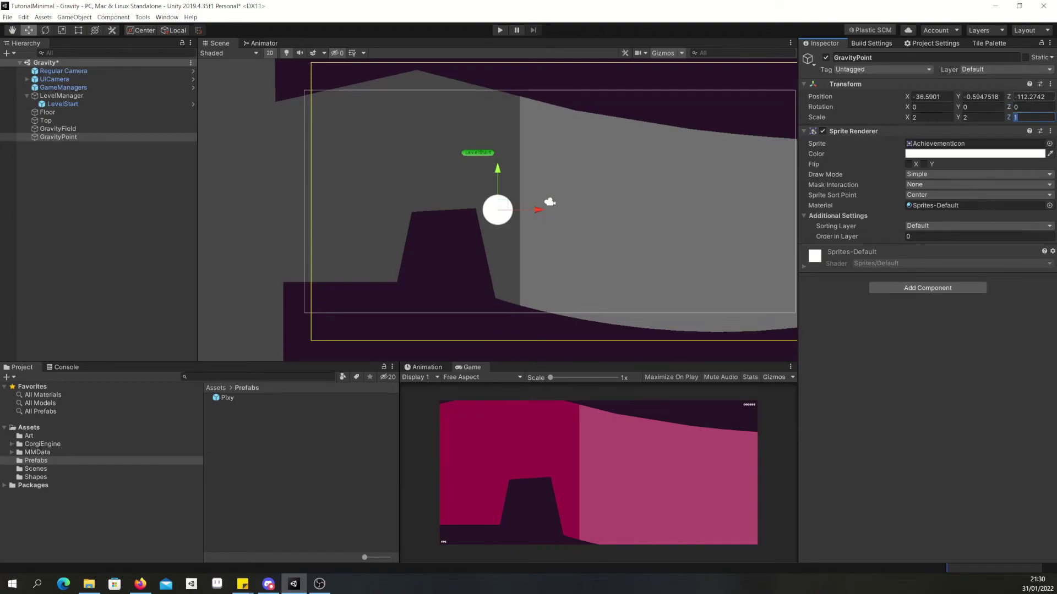
left_click(1032, 96)
type("0")
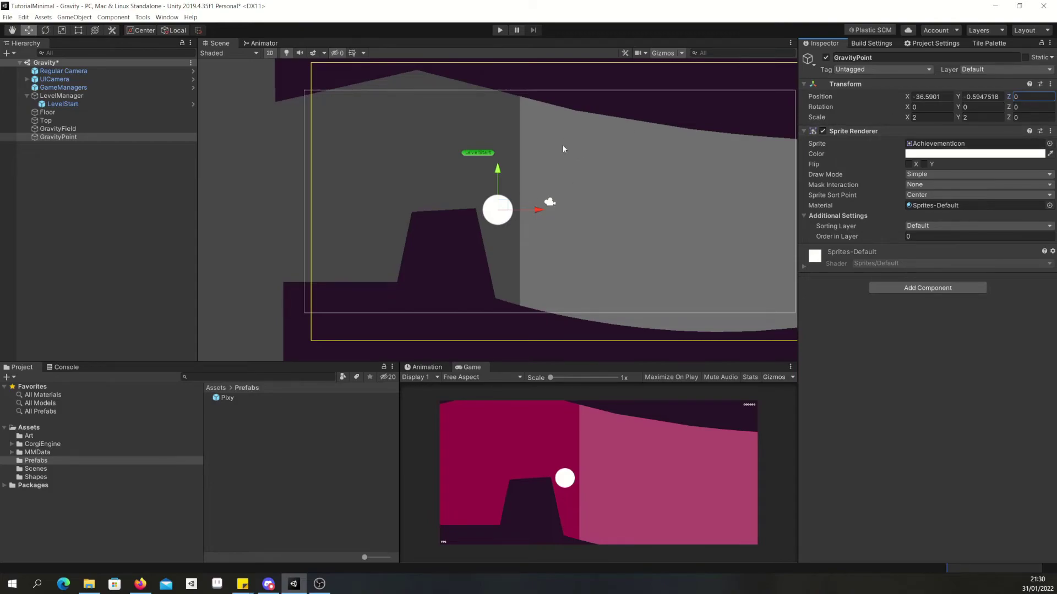
Move the circle to about X -46.46, Y 0.59 and add a Circle Collider 2D.
left_click_drag(537, 212, 400, 211)
mouse_move(361, 177)
left_mouse_down()
mouse_move(361, 147)
mouse_move(361, 159)
left_mouse_up()
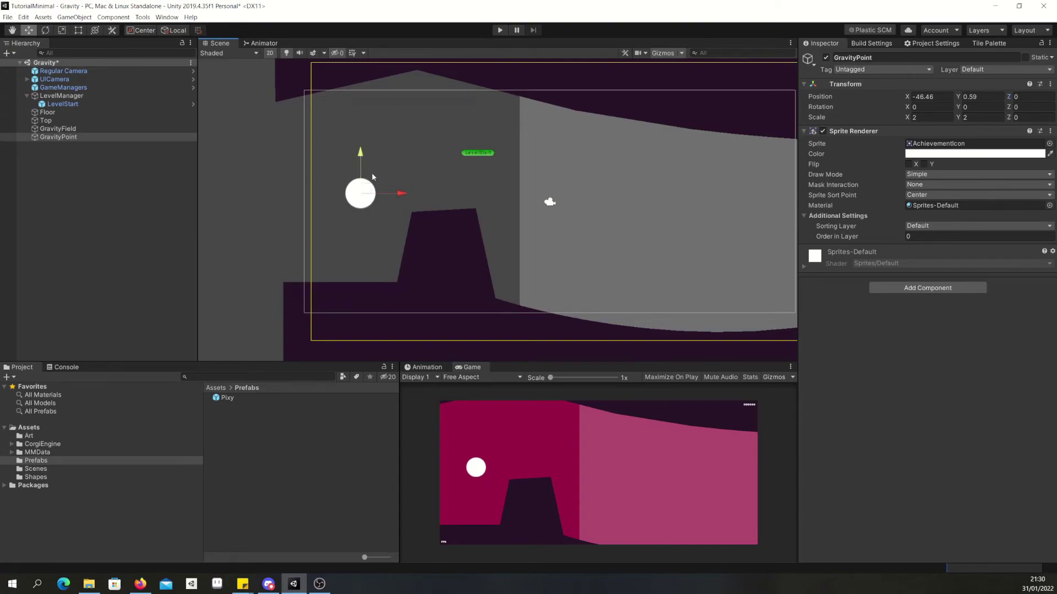
left_click(927, 288)
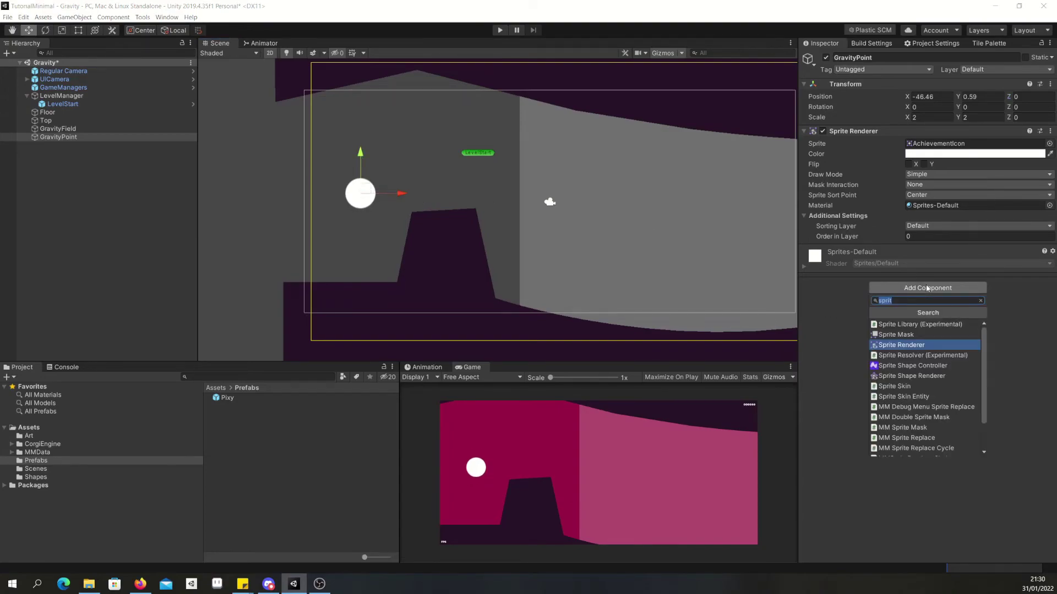
type("coll")
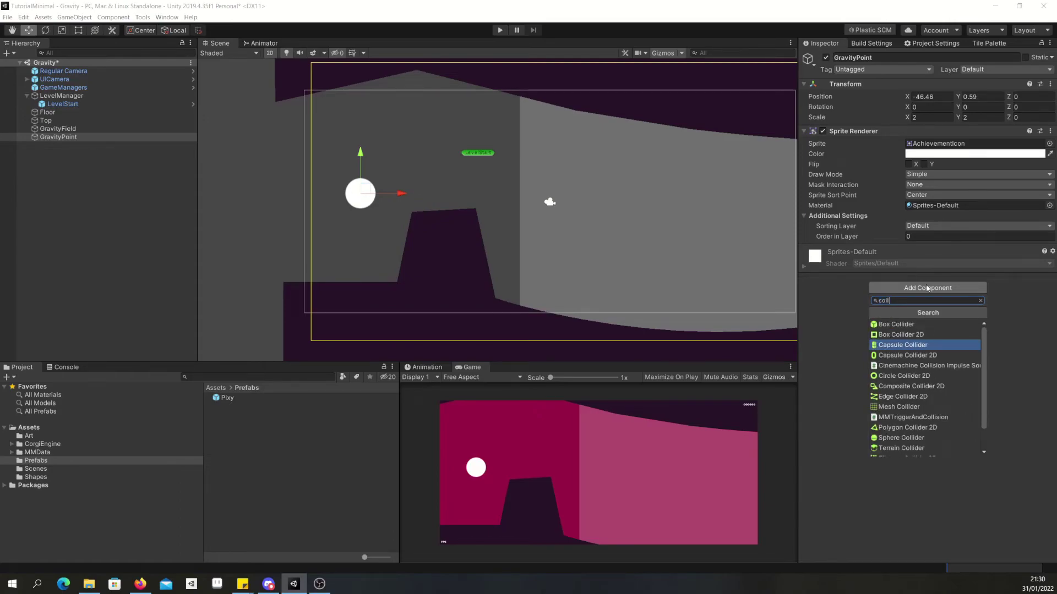
left_click(884, 378)
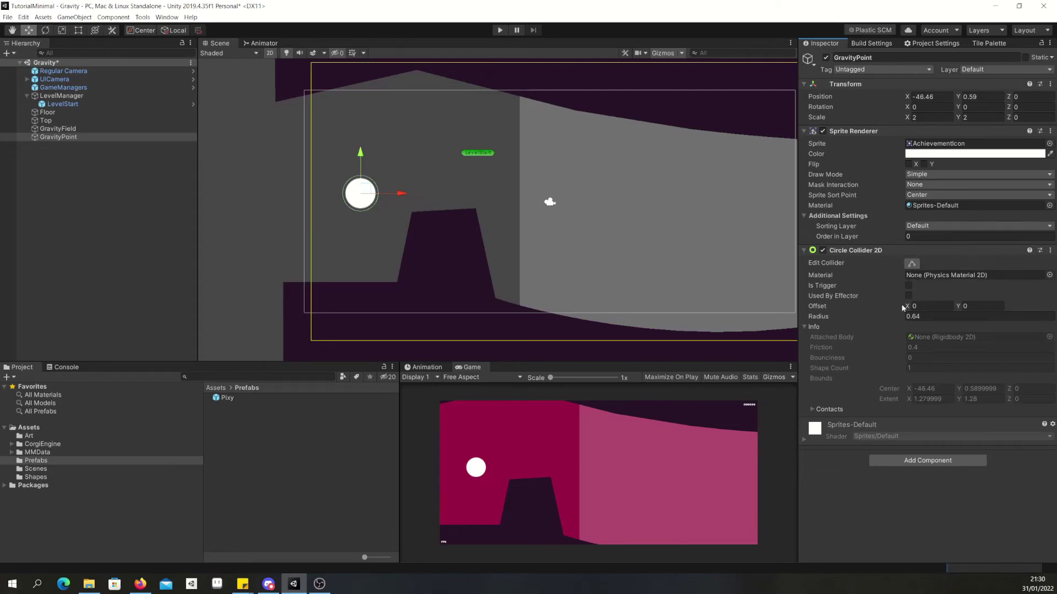
Shrink the collider radius to 0.55 and put GravityPoint on the Platforms layer.
left_click_drag(900, 317, 899, 315)
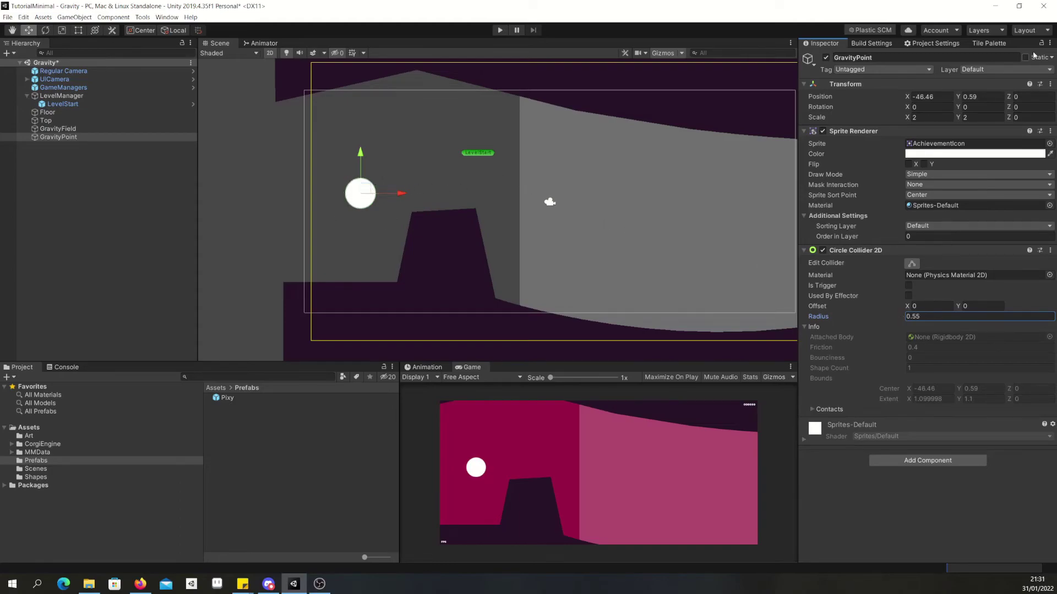
left_click(996, 70)
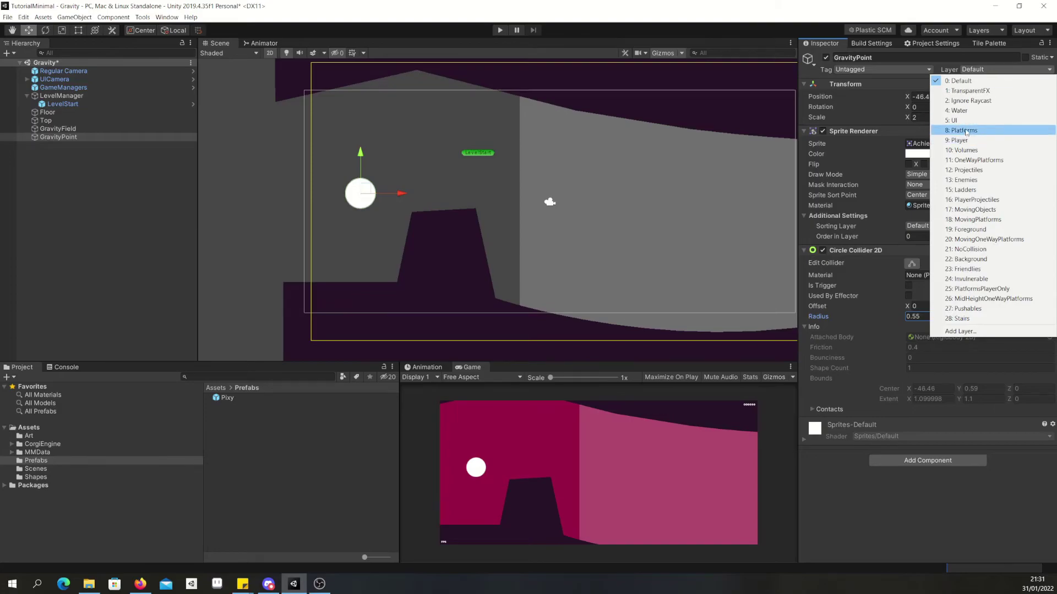
left_click(988, 130)
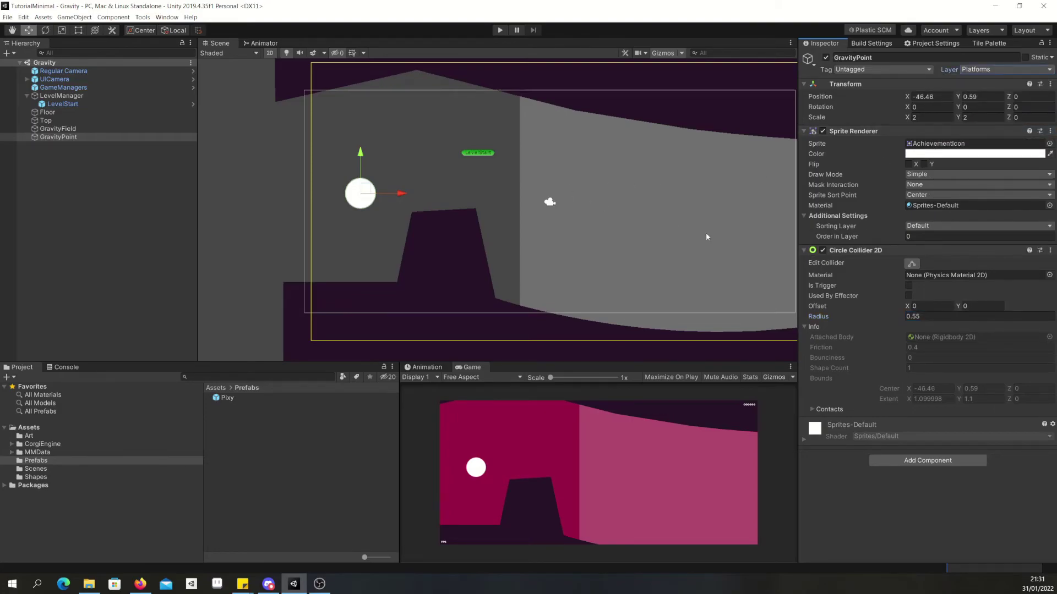
Add a Gravity Point component to the circle with Distance Of Effect 4.11.
left_click(962, 459)
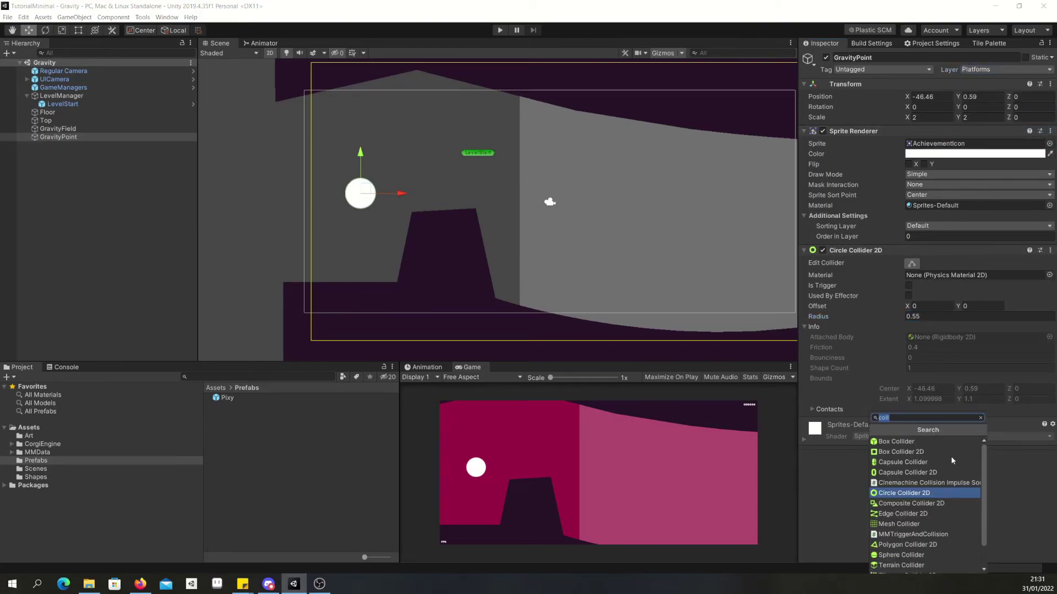
type("gra")
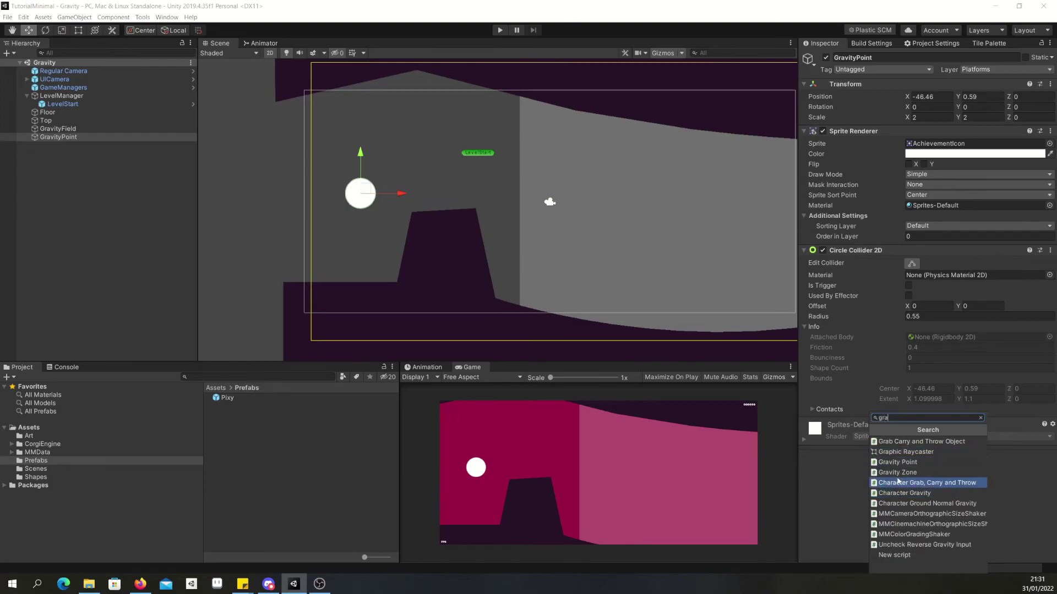
left_click(900, 463)
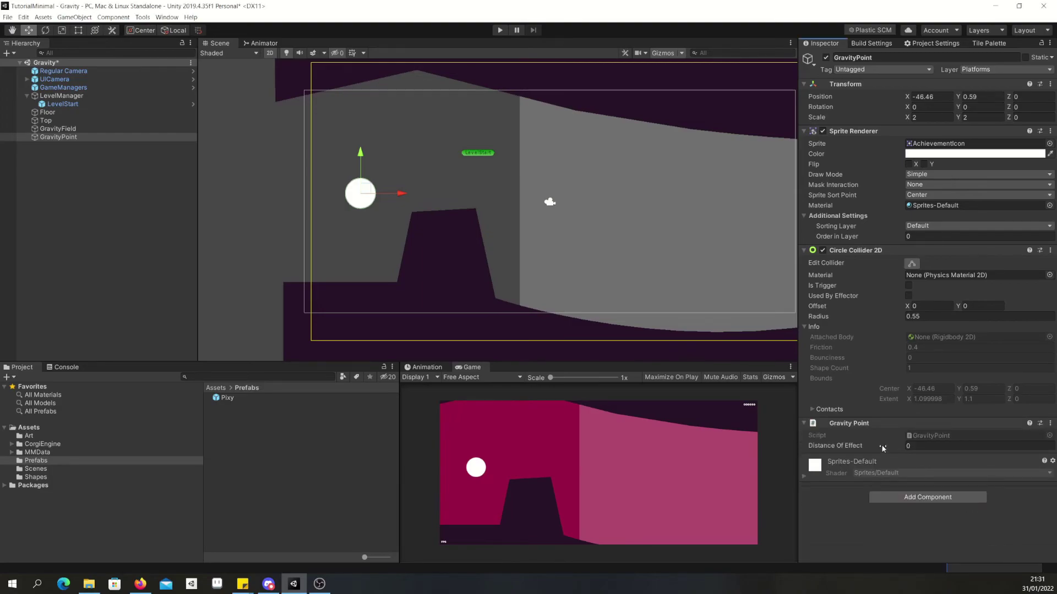
left_click(913, 446)
type("1.01")
left_click_drag(923, 444, 976, 452)
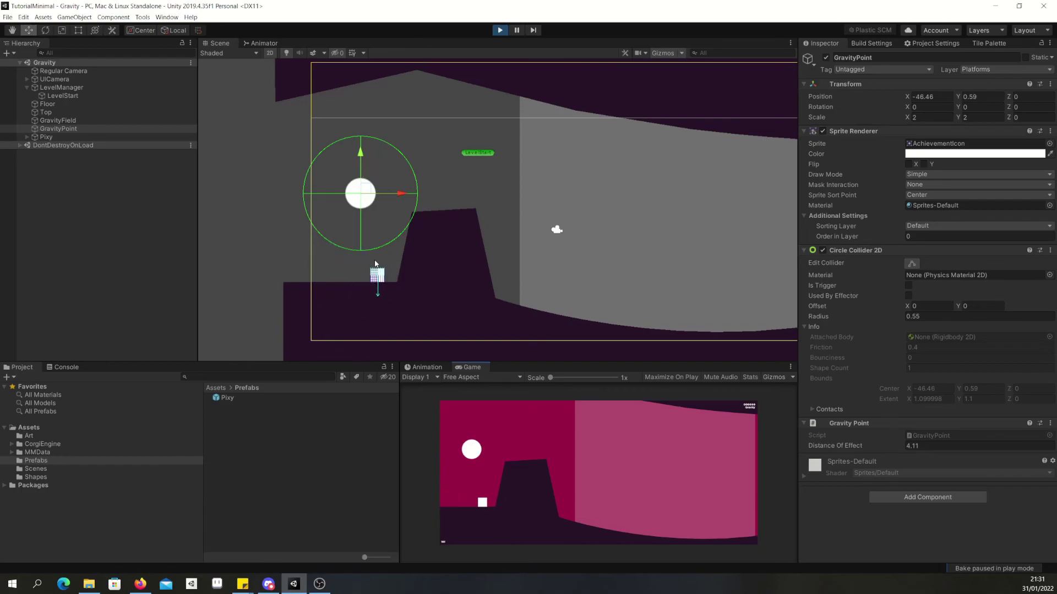
Stop the test, set Pixy's Inactive Buffer Duration to 0, and start a new play test.
left_click(503, 30)
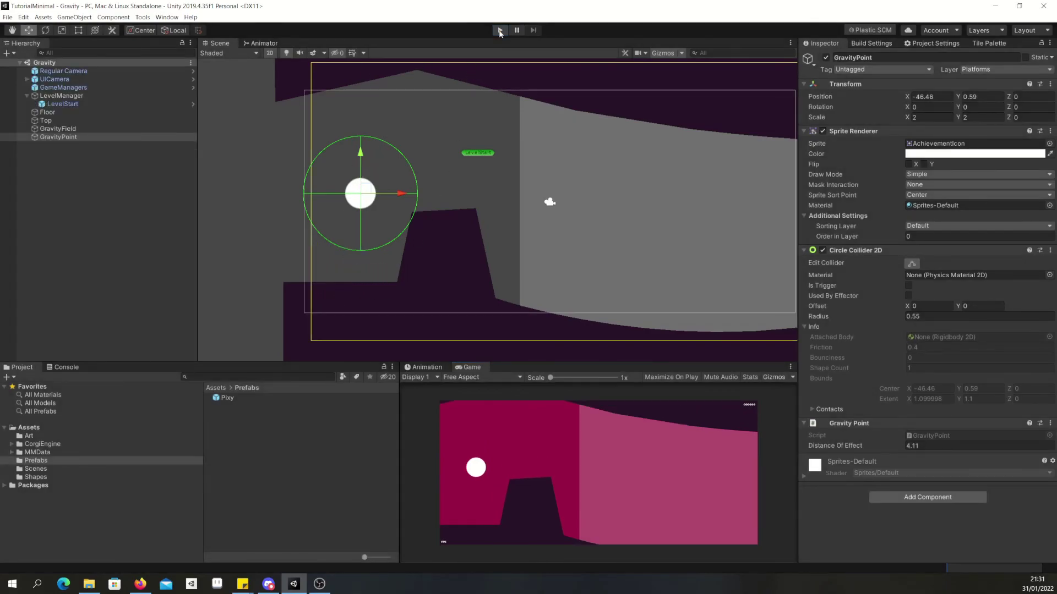
left_click(225, 399)
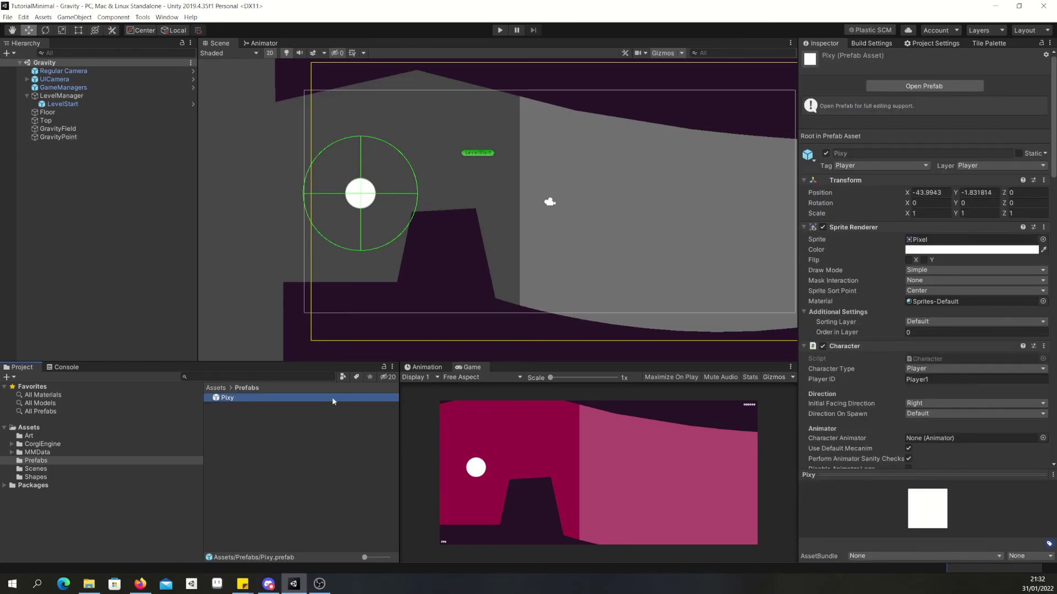
scroll(873, 272, "down", 15)
scroll(859, 387, "down", 5)
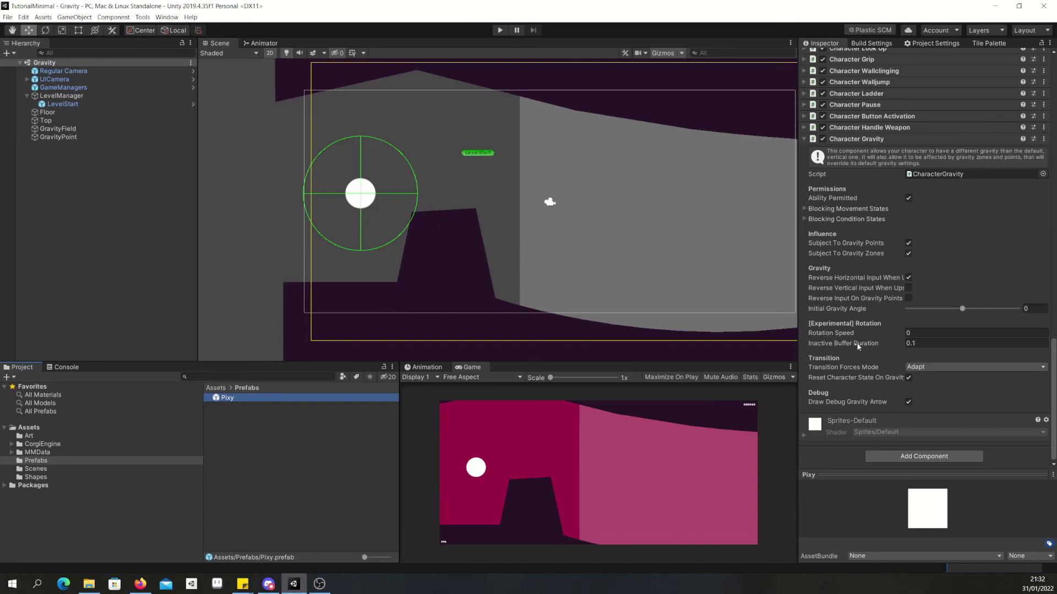
mouse_move(858, 346)
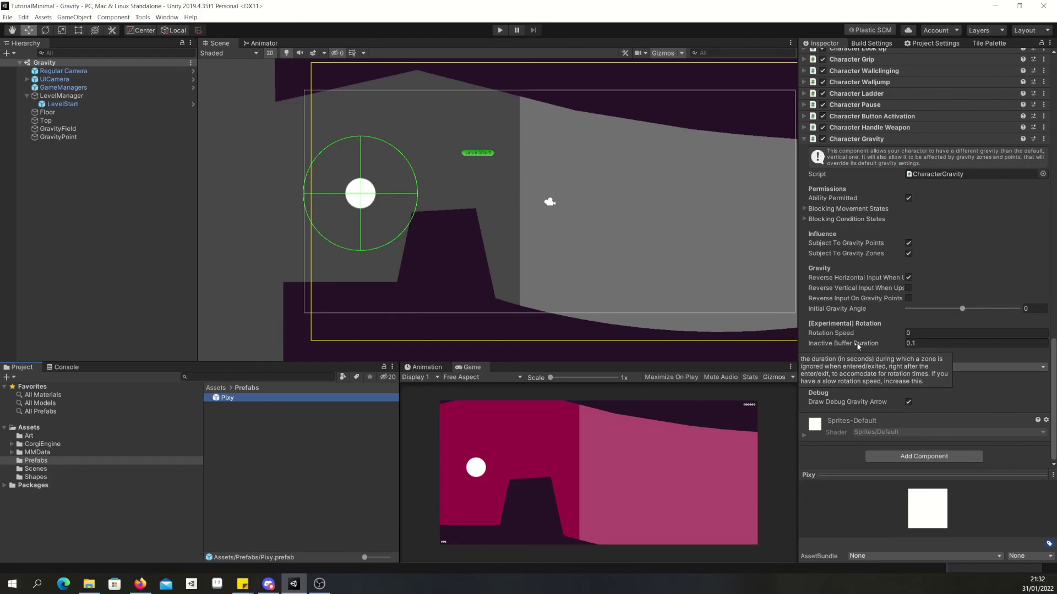
left_click(919, 344)
key("BackSpace")
key("BackSpace")
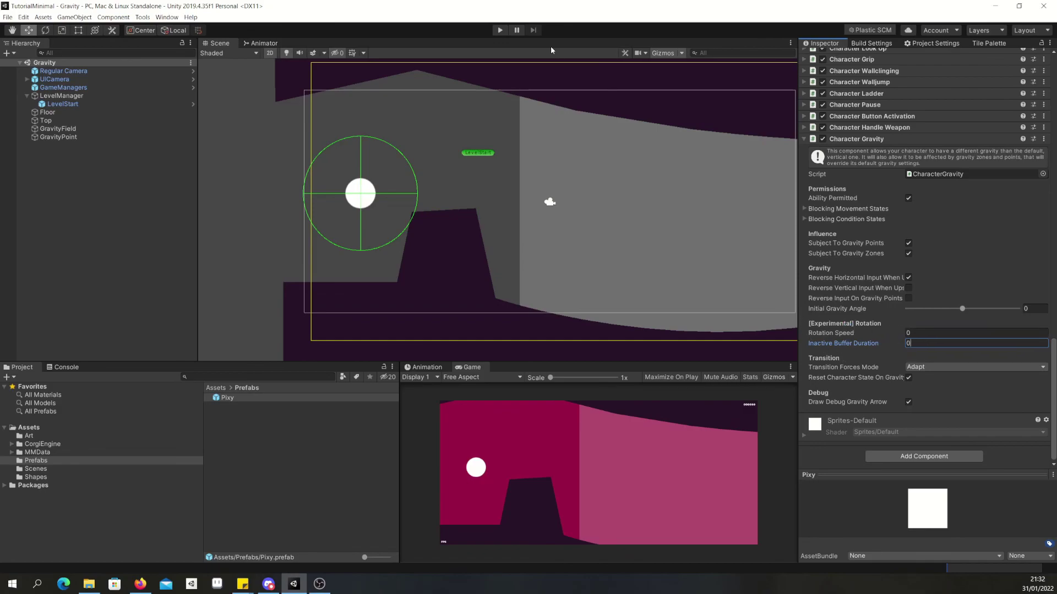
left_click(501, 31)
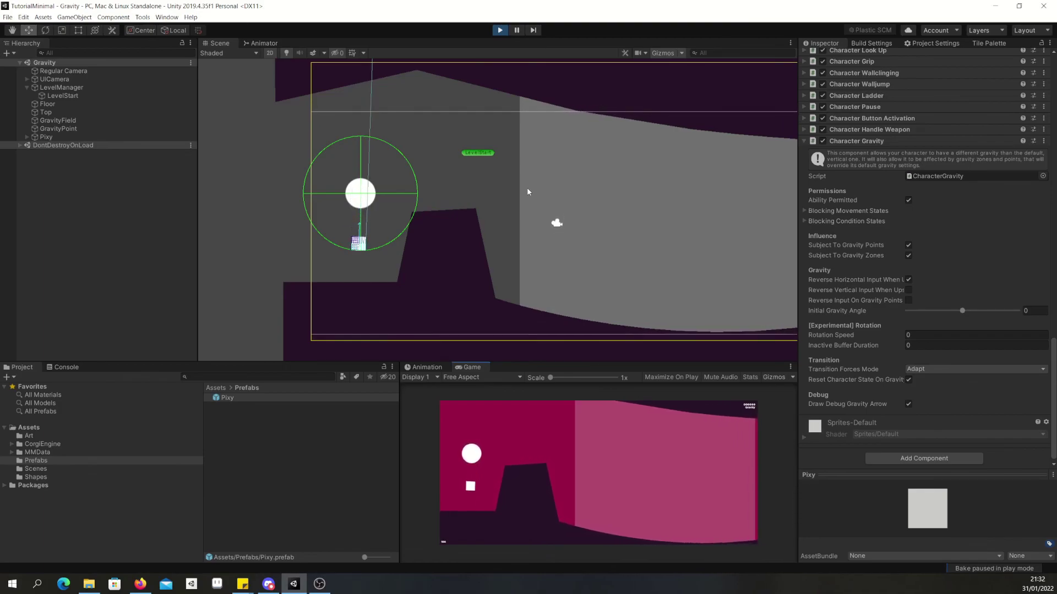
left_click(500, 30)
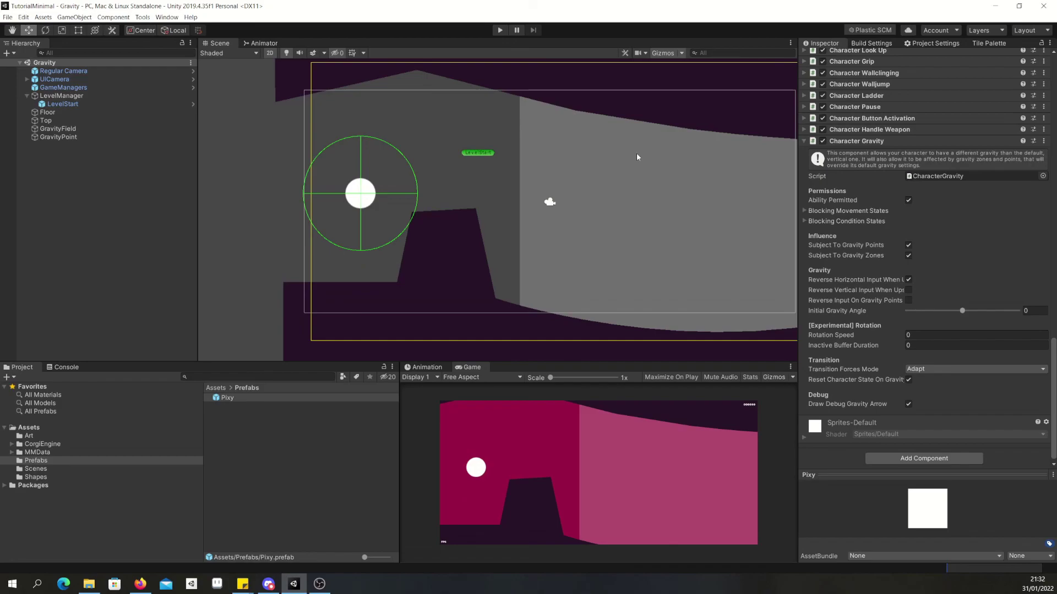